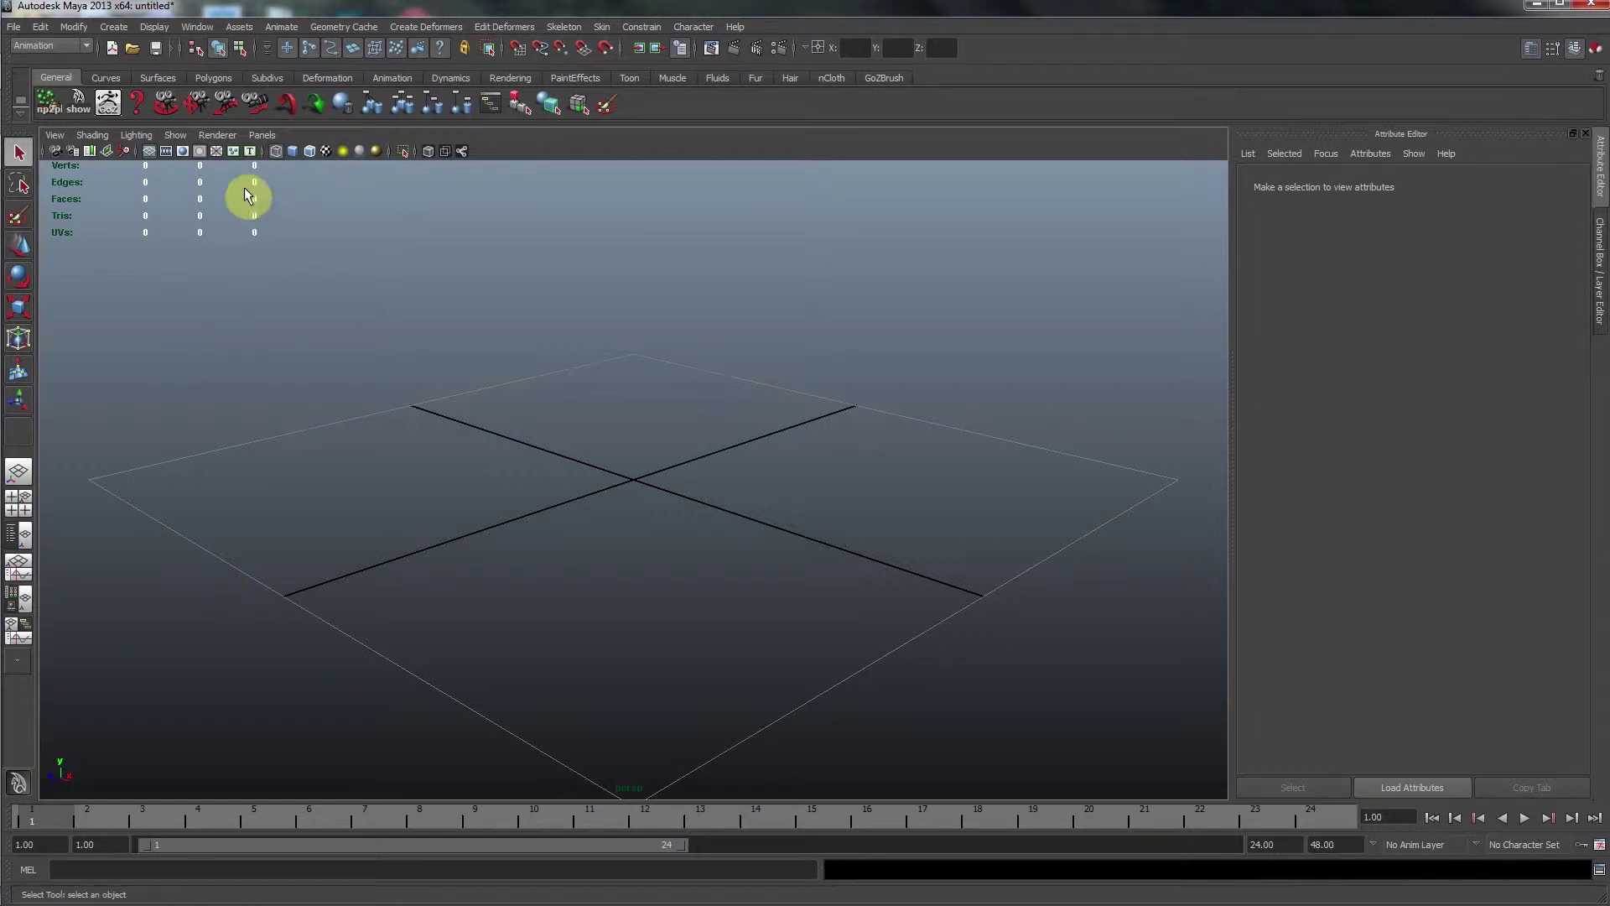
# - Create a default polygon sphere at the origin
pyautogui.click(114, 32)
pyautogui.moveTo(209, 66)
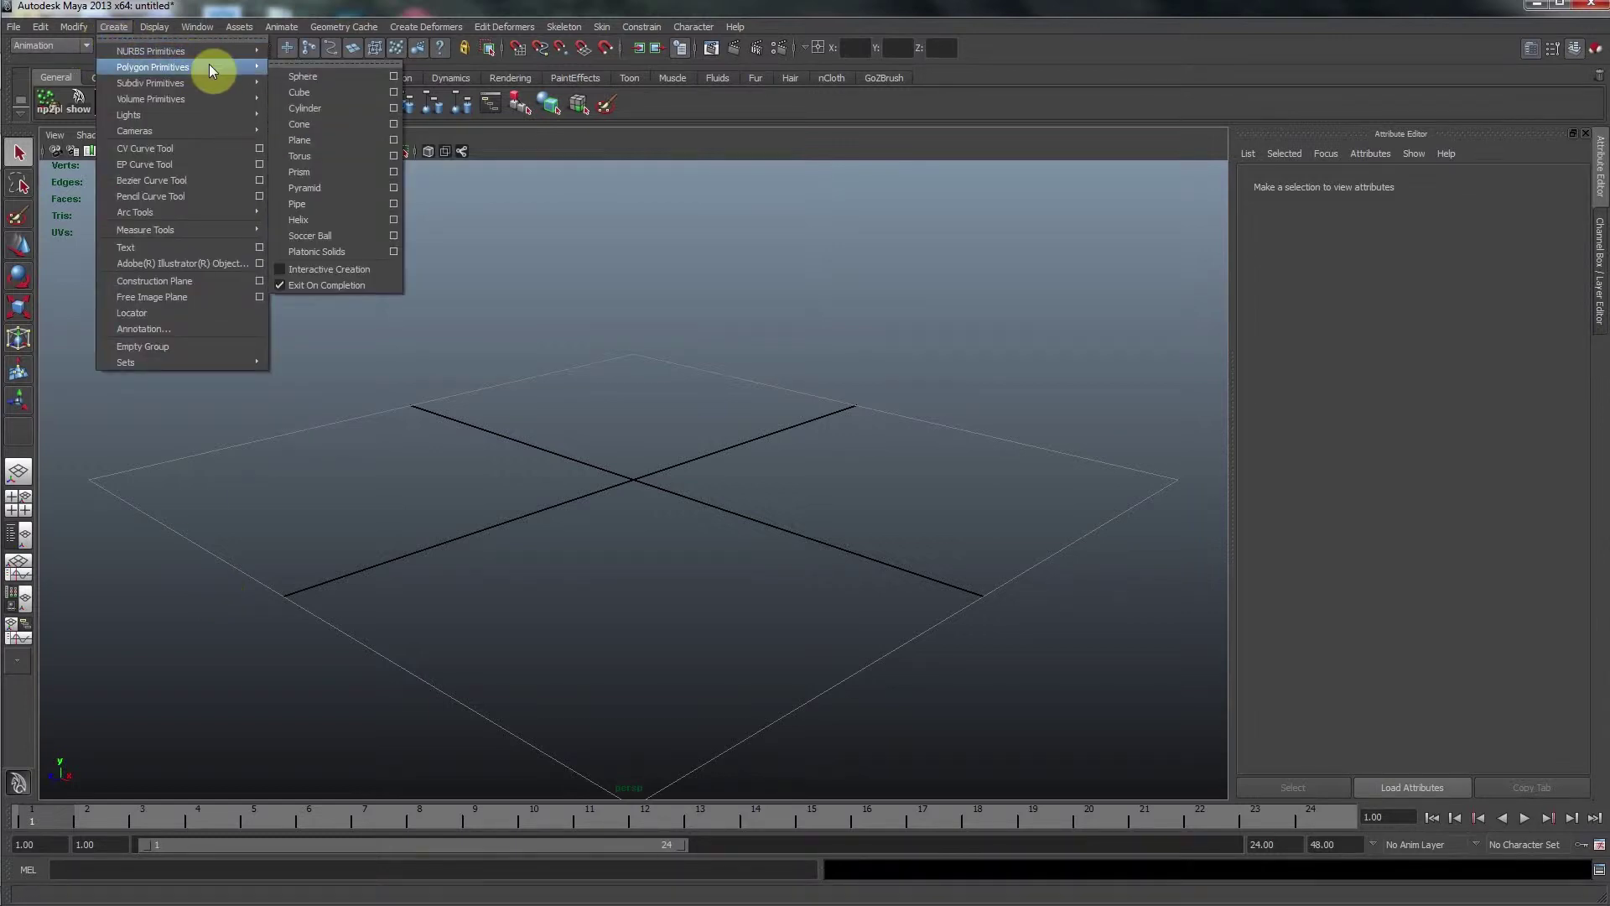
pyautogui.click(314, 78)
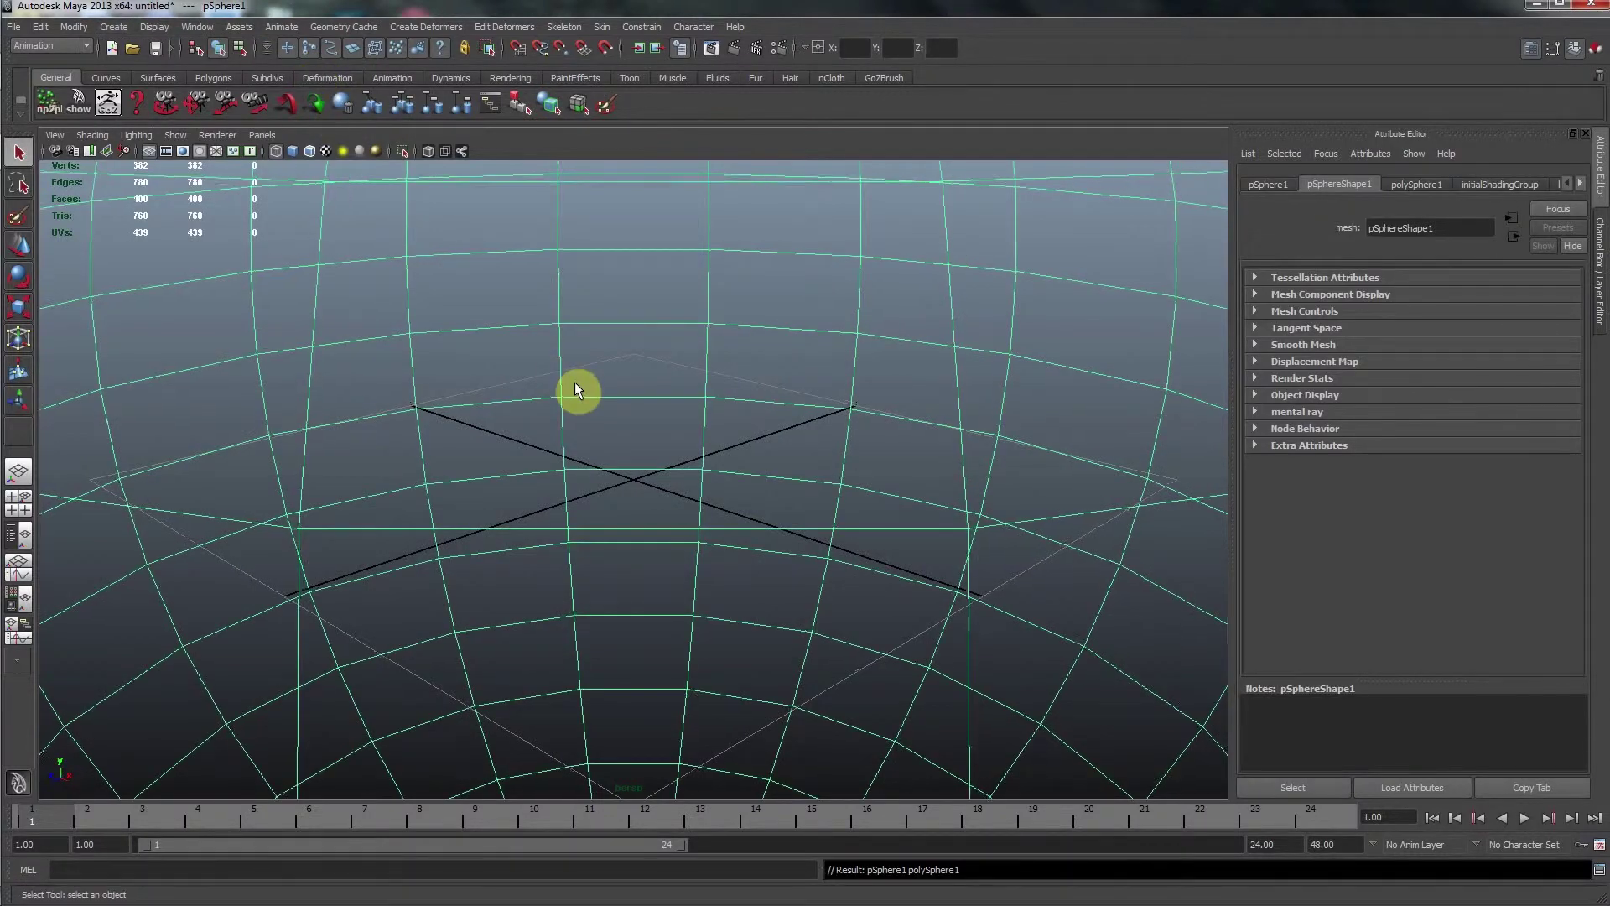
pyautogui.press('f')
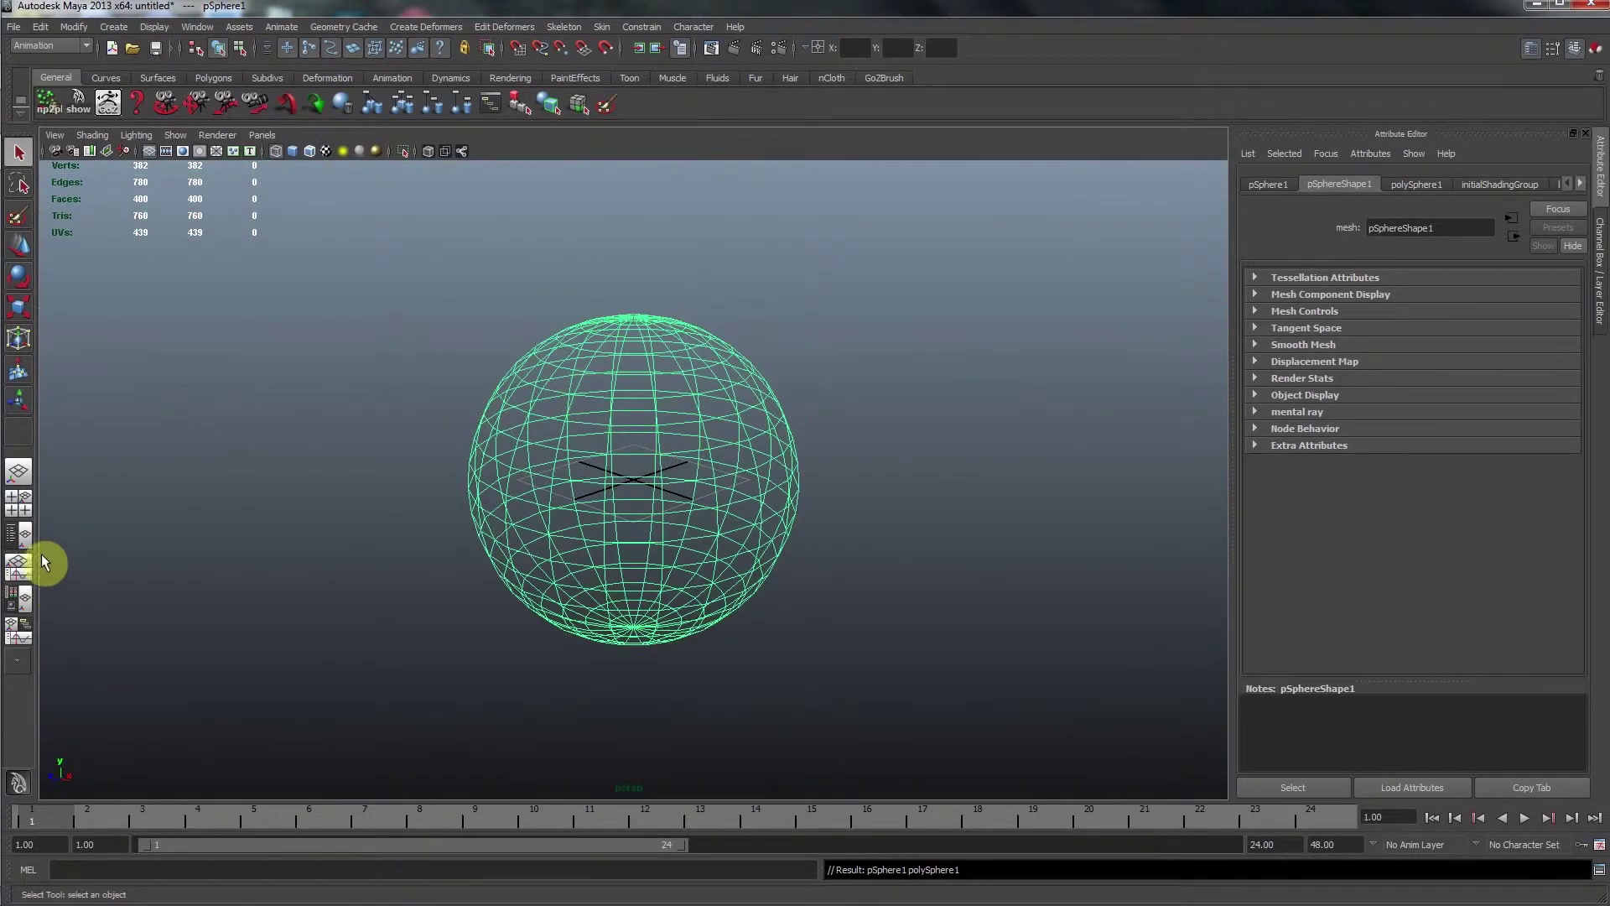
# - With the Outliner shown beside the perspective view, duplicate the sphere and hide the original pSphere1
pyautogui.click(19, 534)
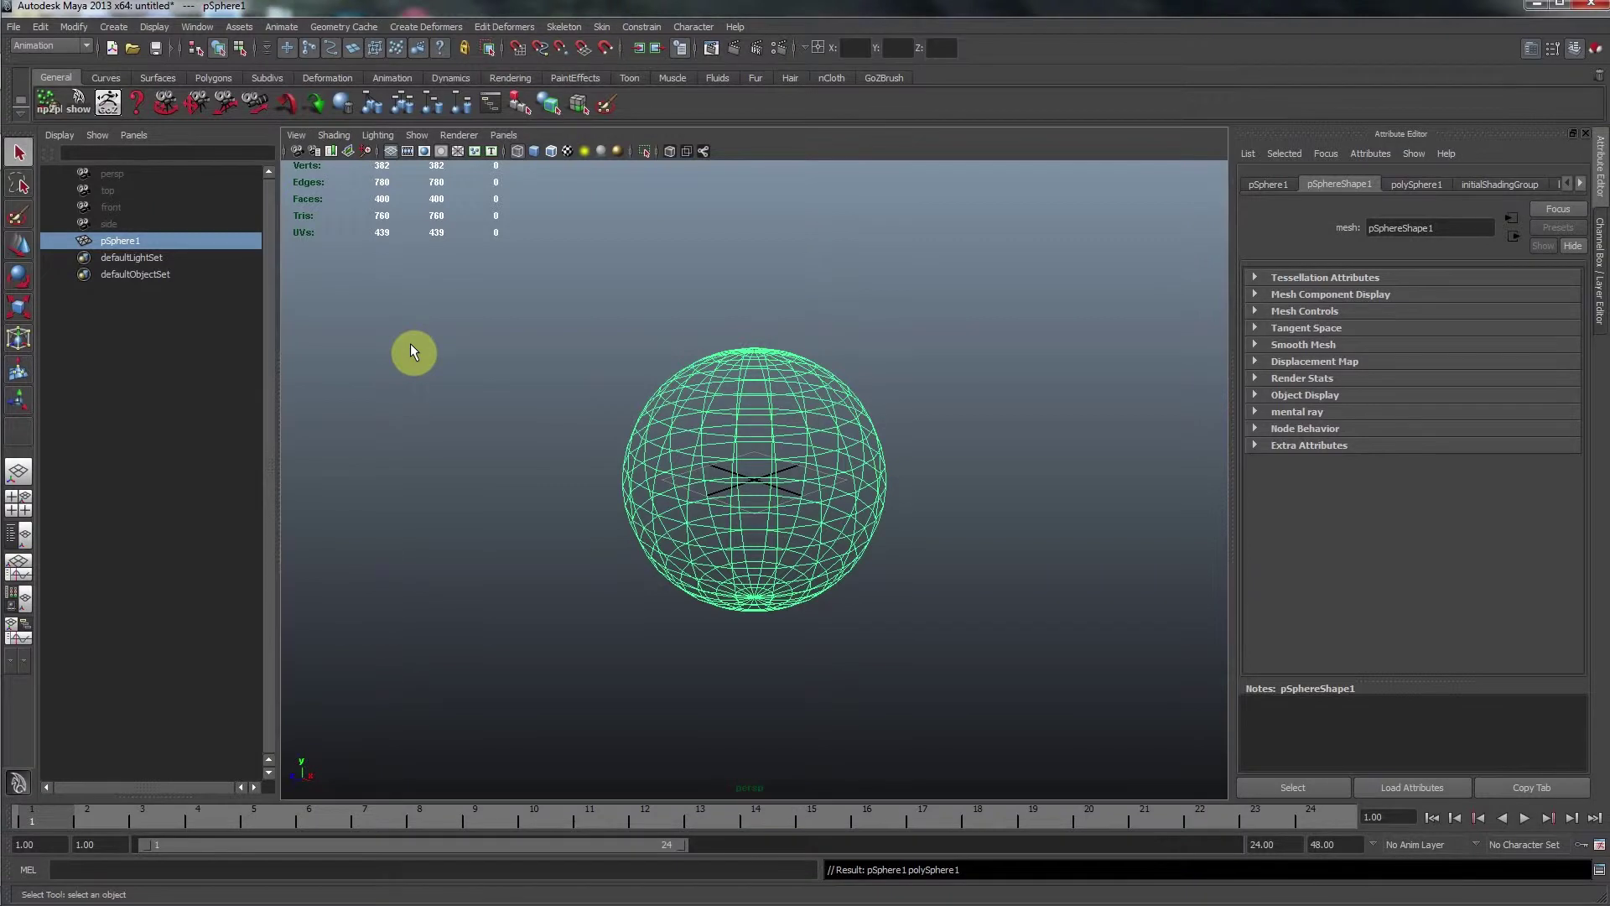
pyautogui.hotkey('ctrl', 'd')
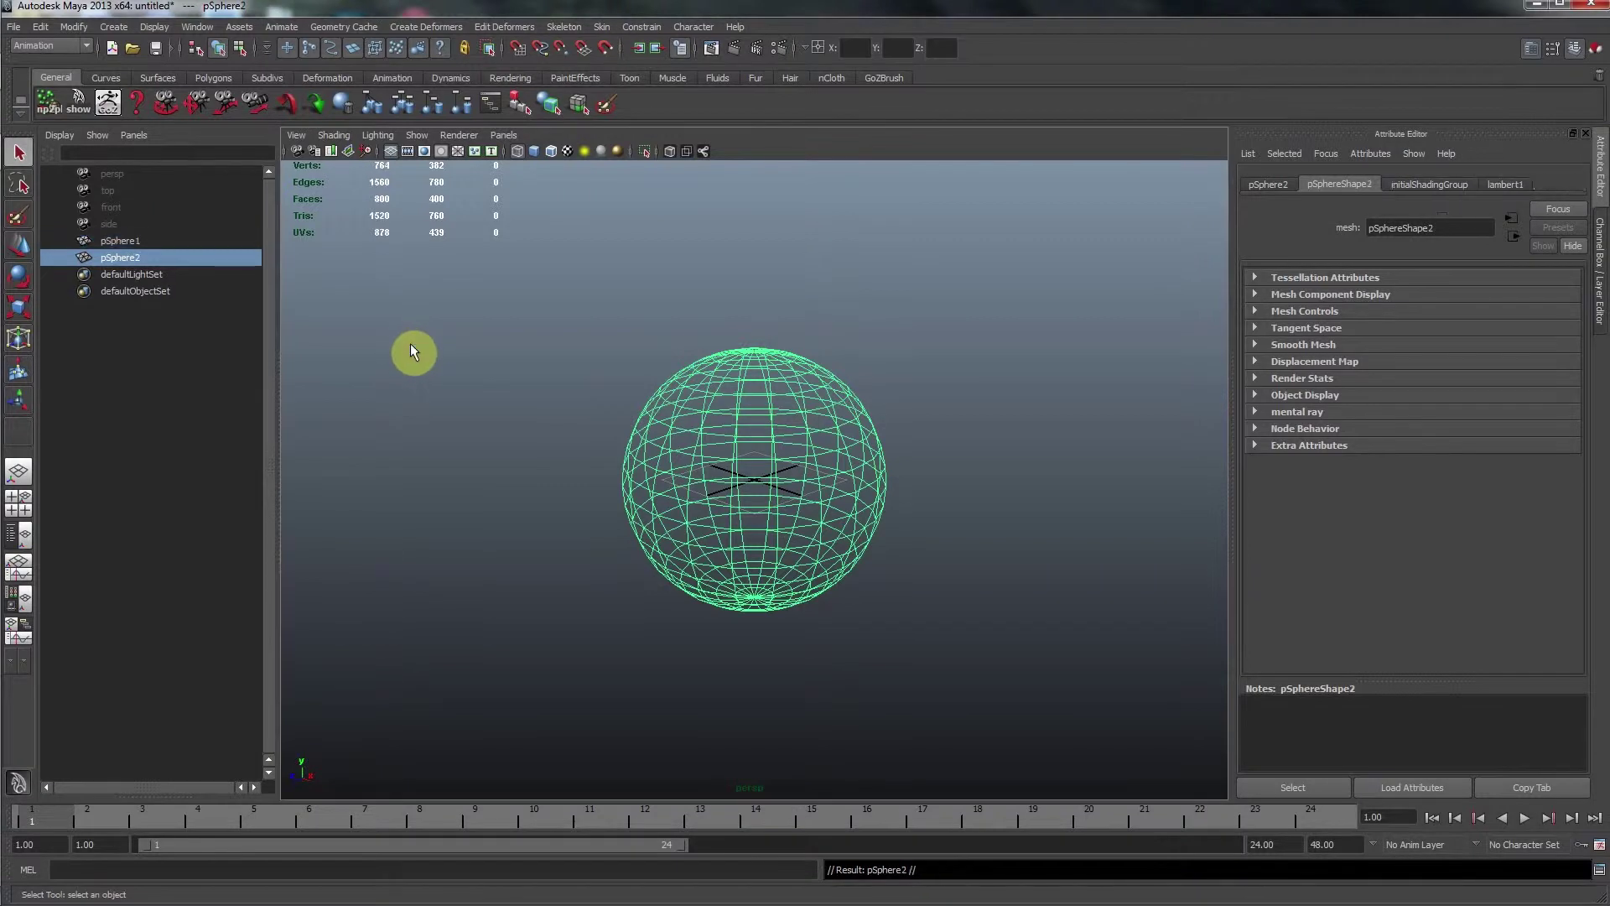
pyautogui.click(113, 240)
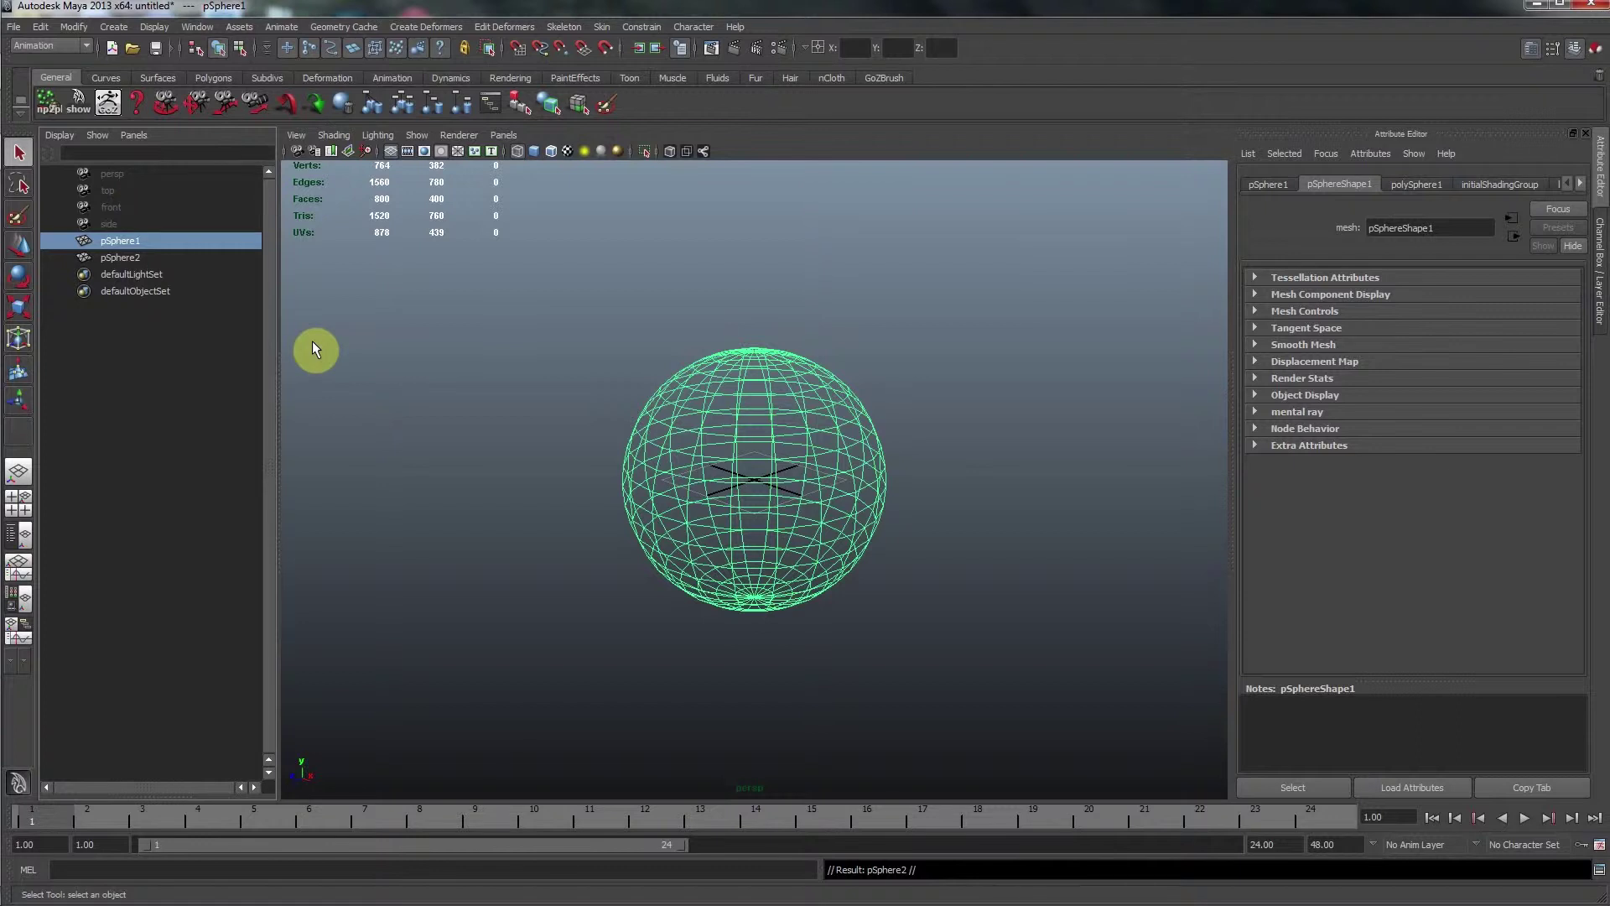
pyautogui.hotkey('ctrl', 'h')
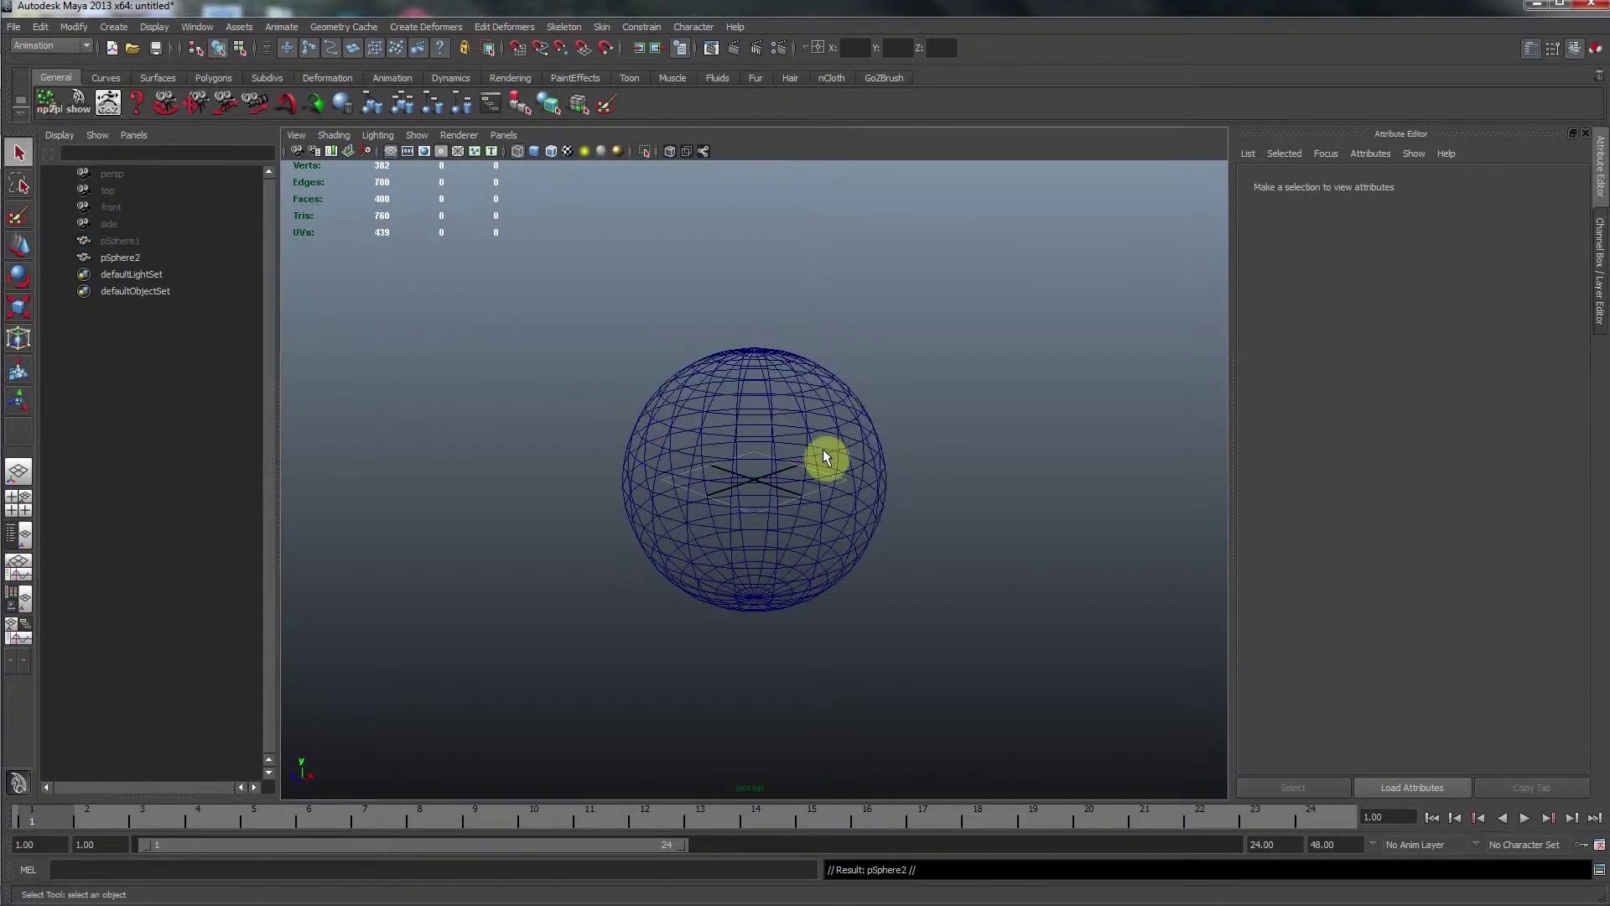
# - Pull one vertex on the upper right of pSphere2 outward with soft selection to form a spike
pyautogui.click(788, 416)
pyautogui.click(802, 409)
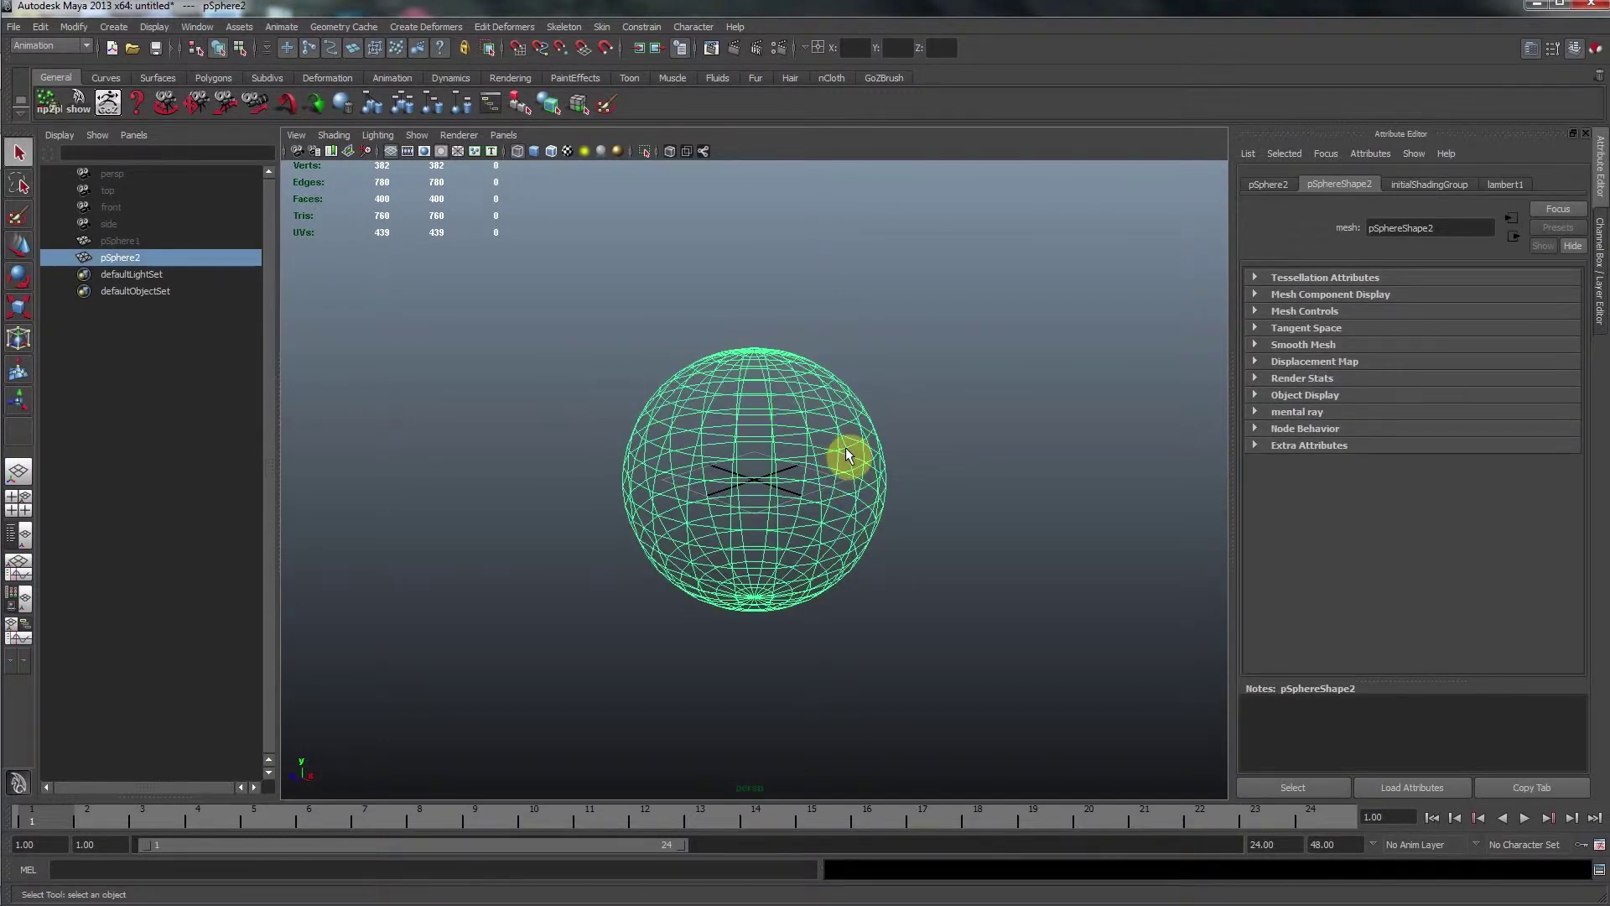
pyautogui.moveTo(845, 446); pyautogui.dragTo(762, 450, button='right')
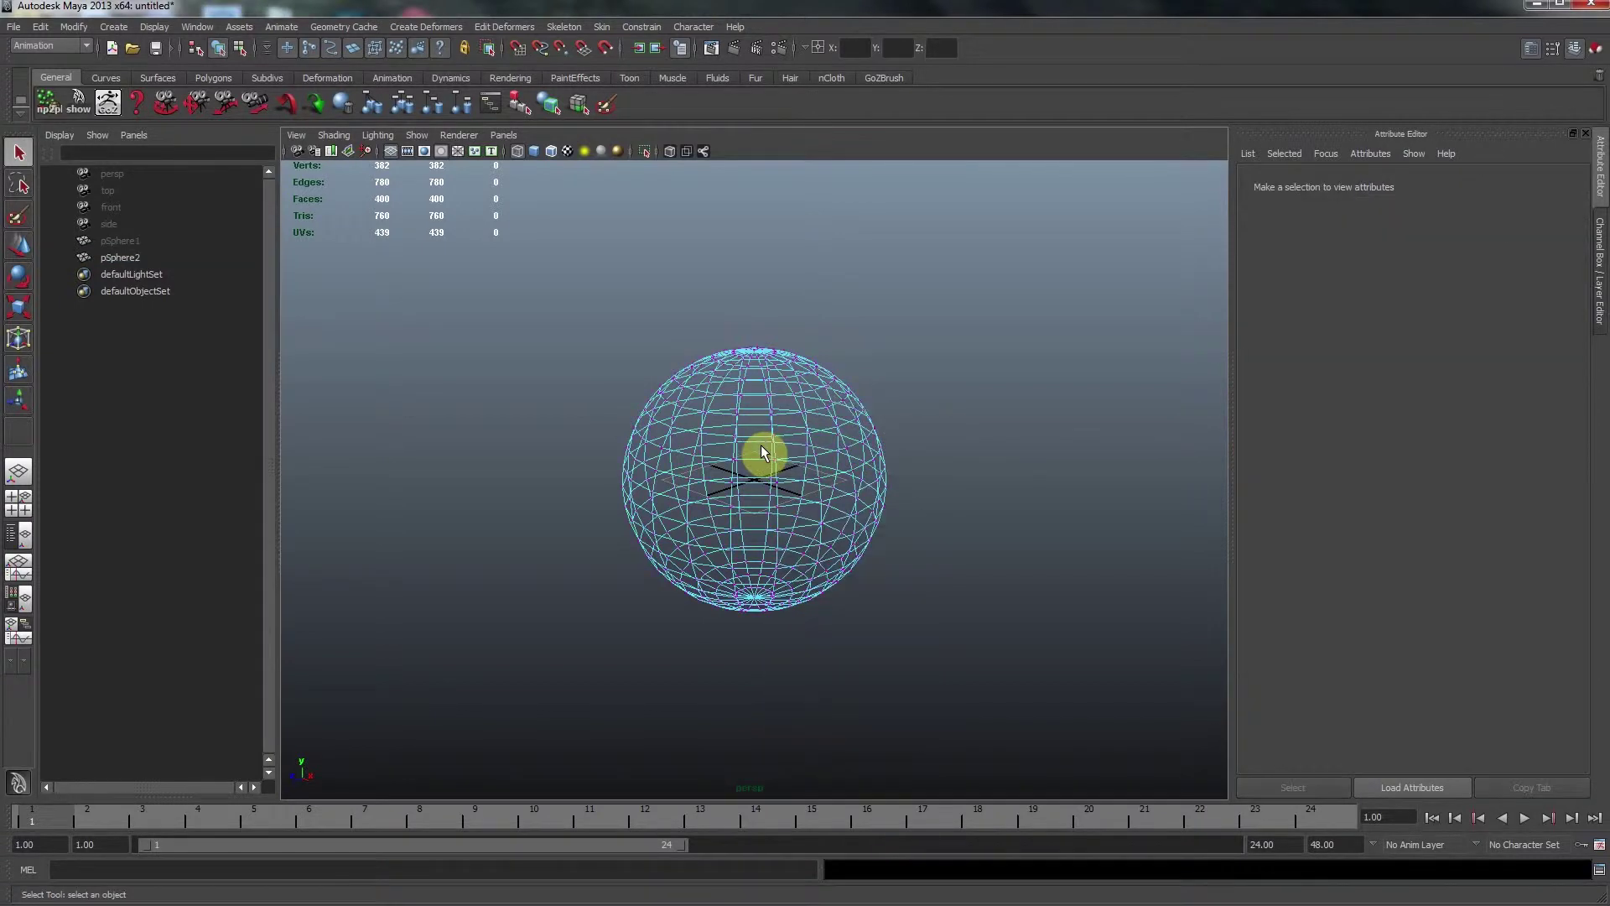
pyautogui.click(853, 453)
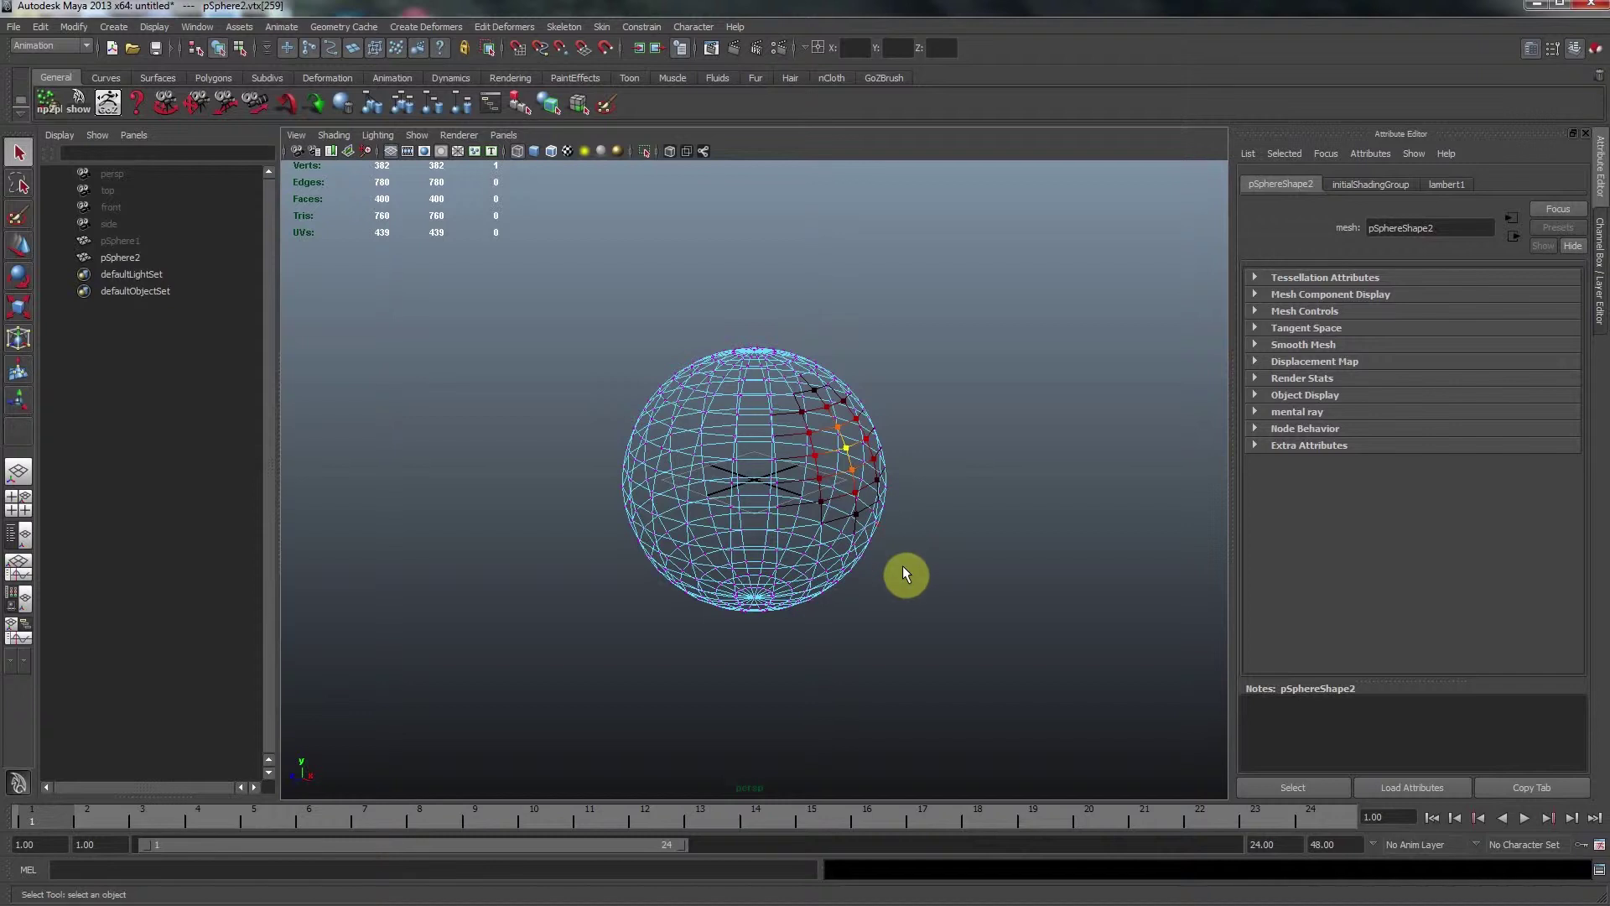
pyautogui.keyDown('alt'); pyautogui.moveTo(903, 567); pyautogui.dragTo(938, 558); pyautogui.keyUp('alt')
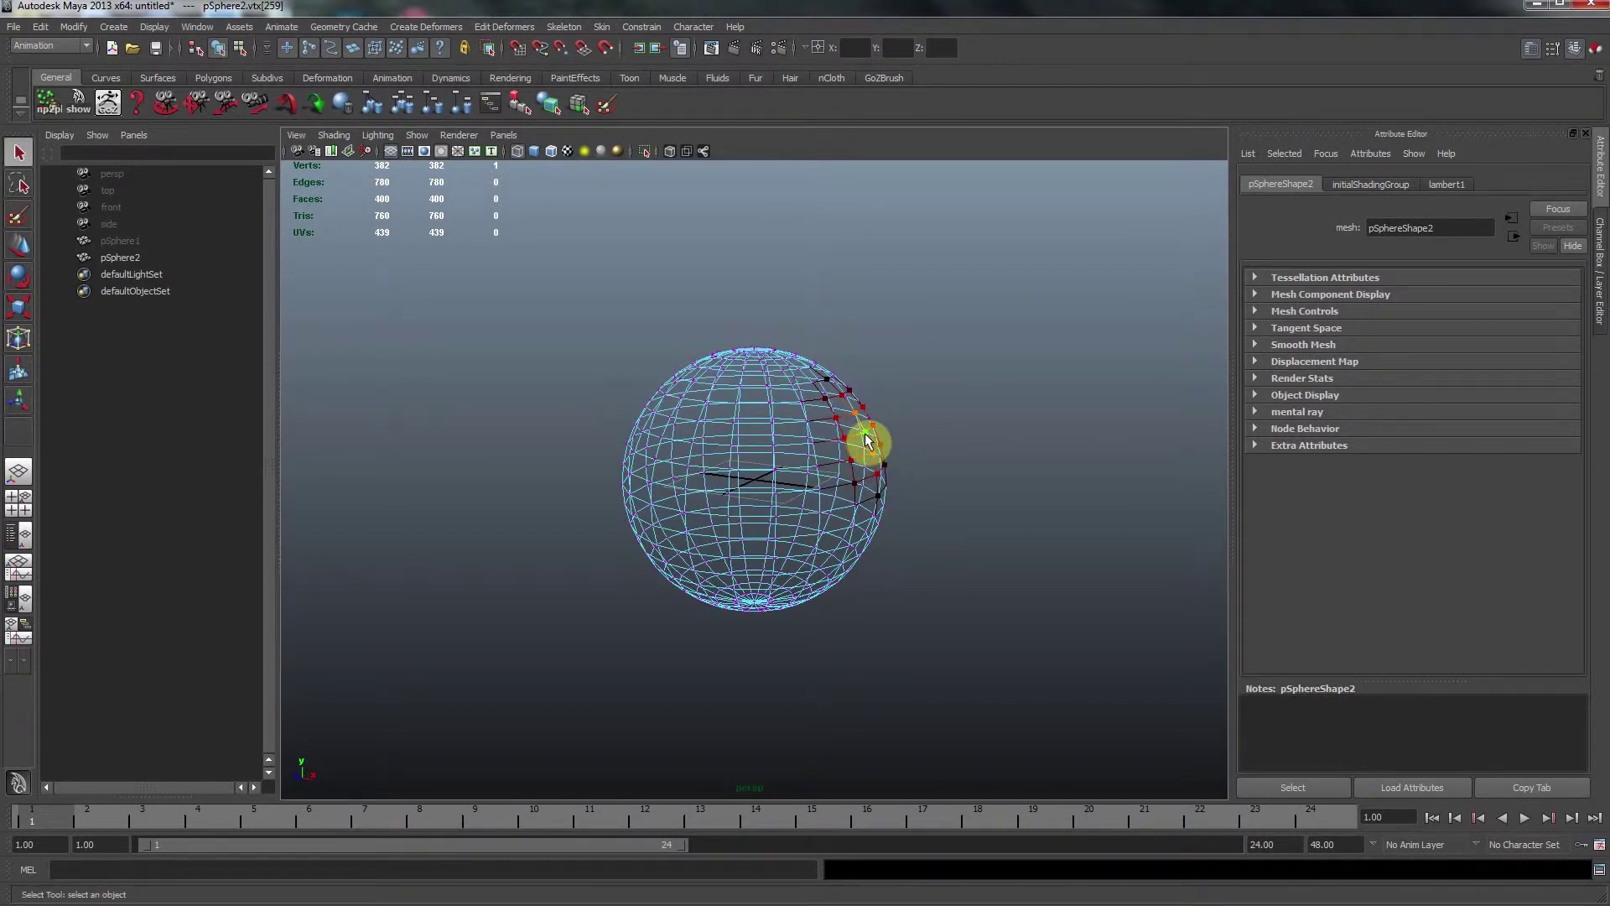
pyautogui.press('w')
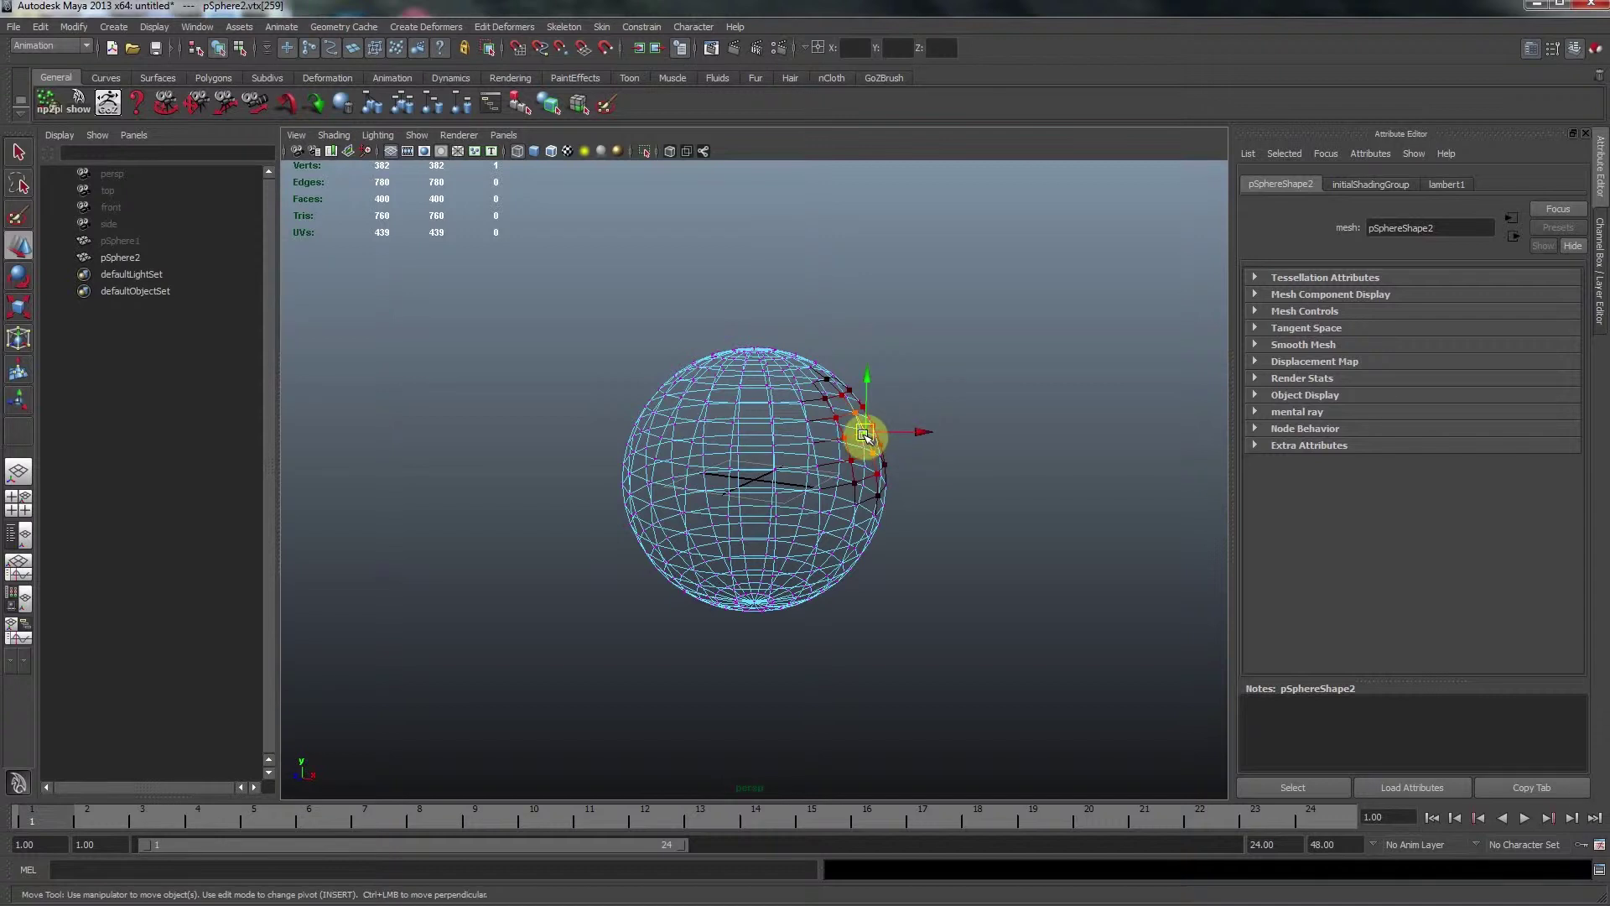
pyautogui.moveTo(868, 438); pyautogui.dragTo(948, 426)
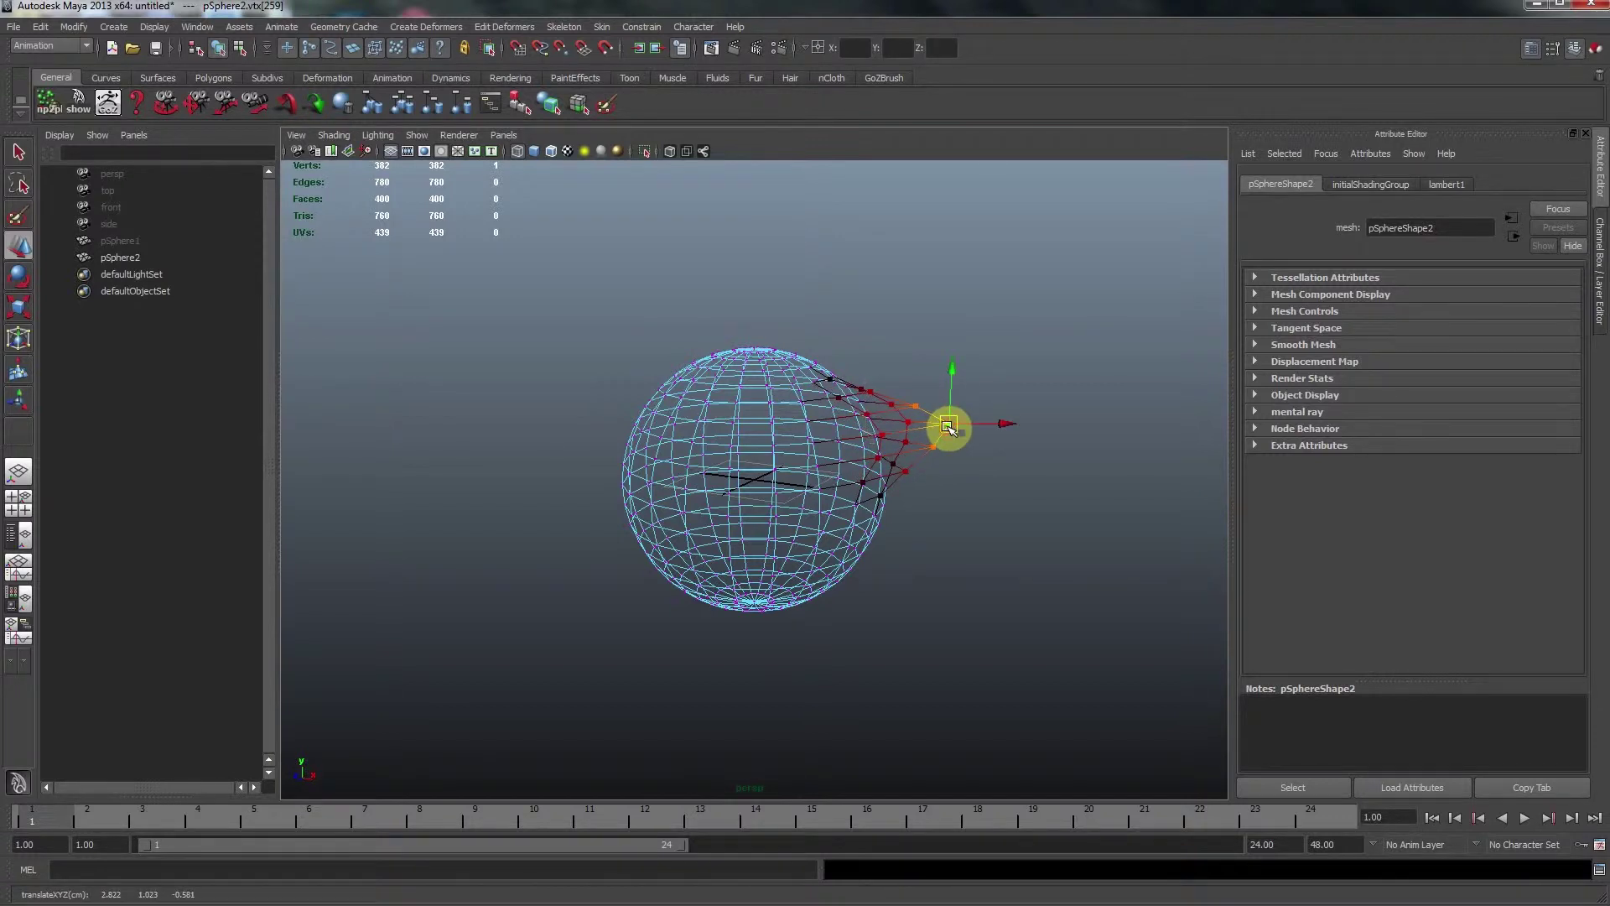
# - Return pSphere2 to object mode and unhide the original pSphere1
pyautogui.moveTo(1033, 557)
pyautogui.keyDown('alt'); pyautogui.mouseDown()
pyautogui.moveTo(917, 546)
pyautogui.moveTo(964, 514)
pyautogui.moveTo(1049, 561)
pyautogui.mouseUp(); pyautogui.keyUp('alt')
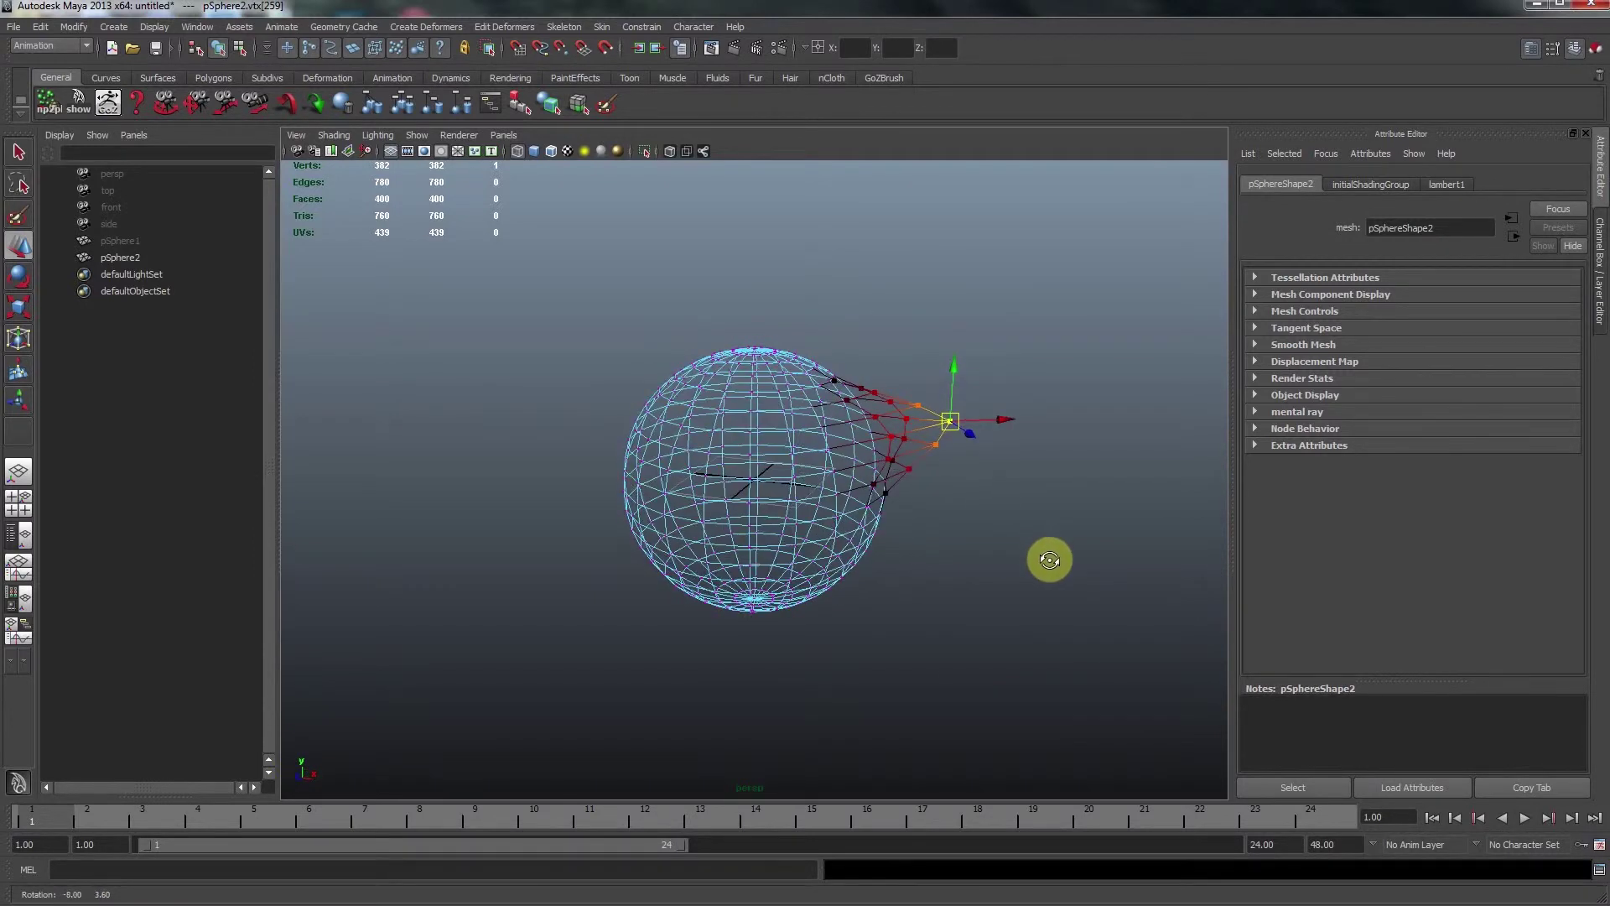
pyautogui.rightClick(788, 434)
pyautogui.click(834, 412)
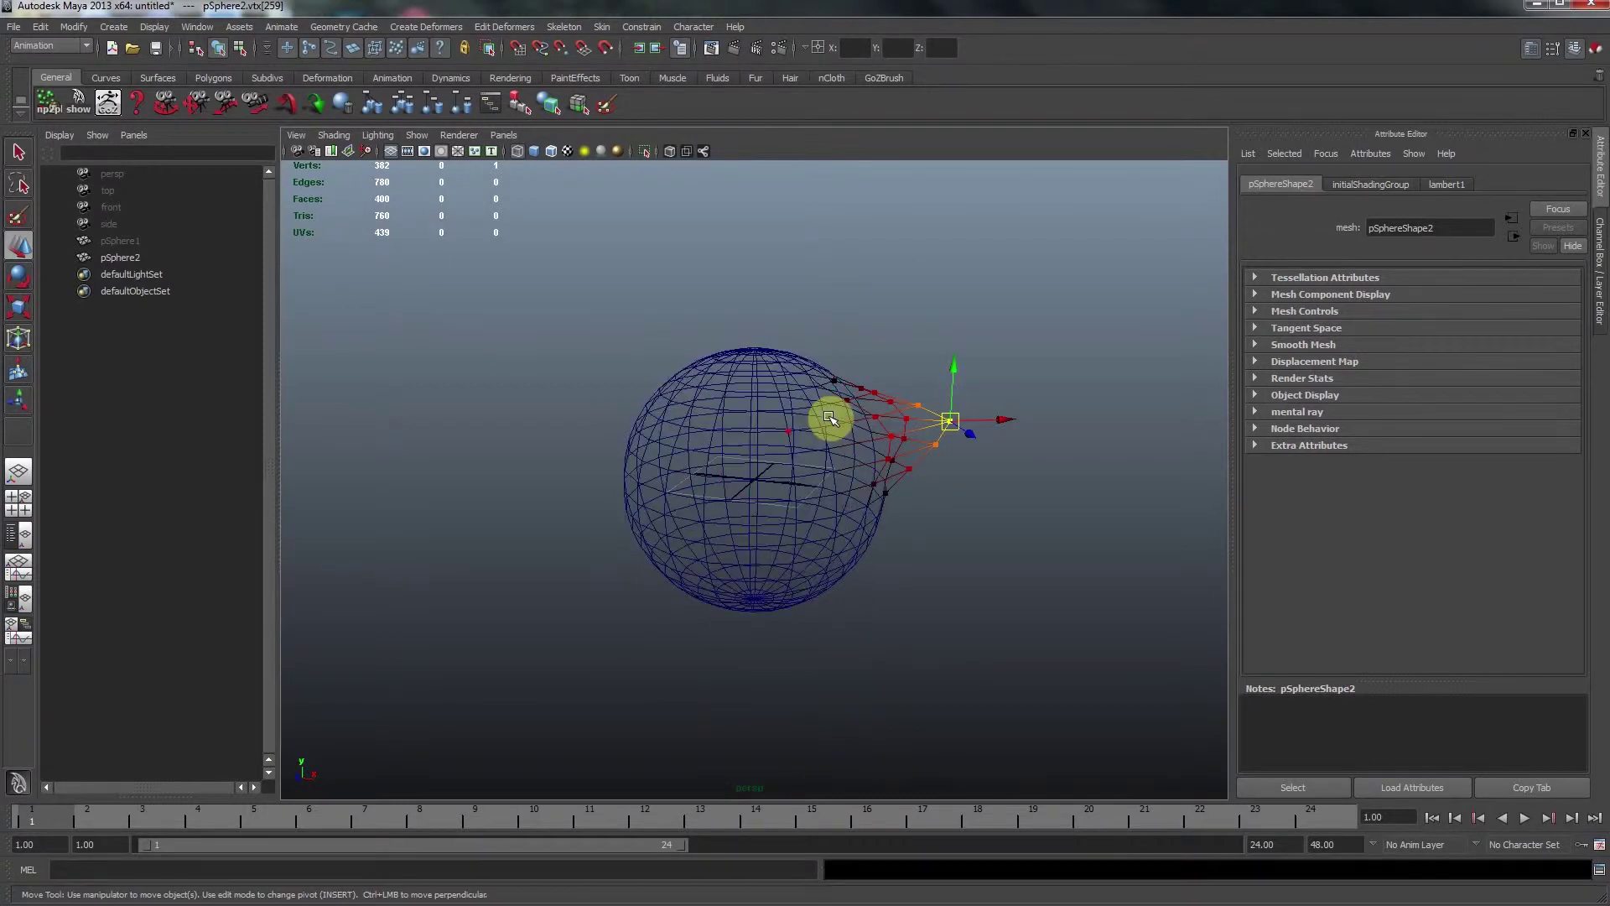
pyautogui.click(122, 240)
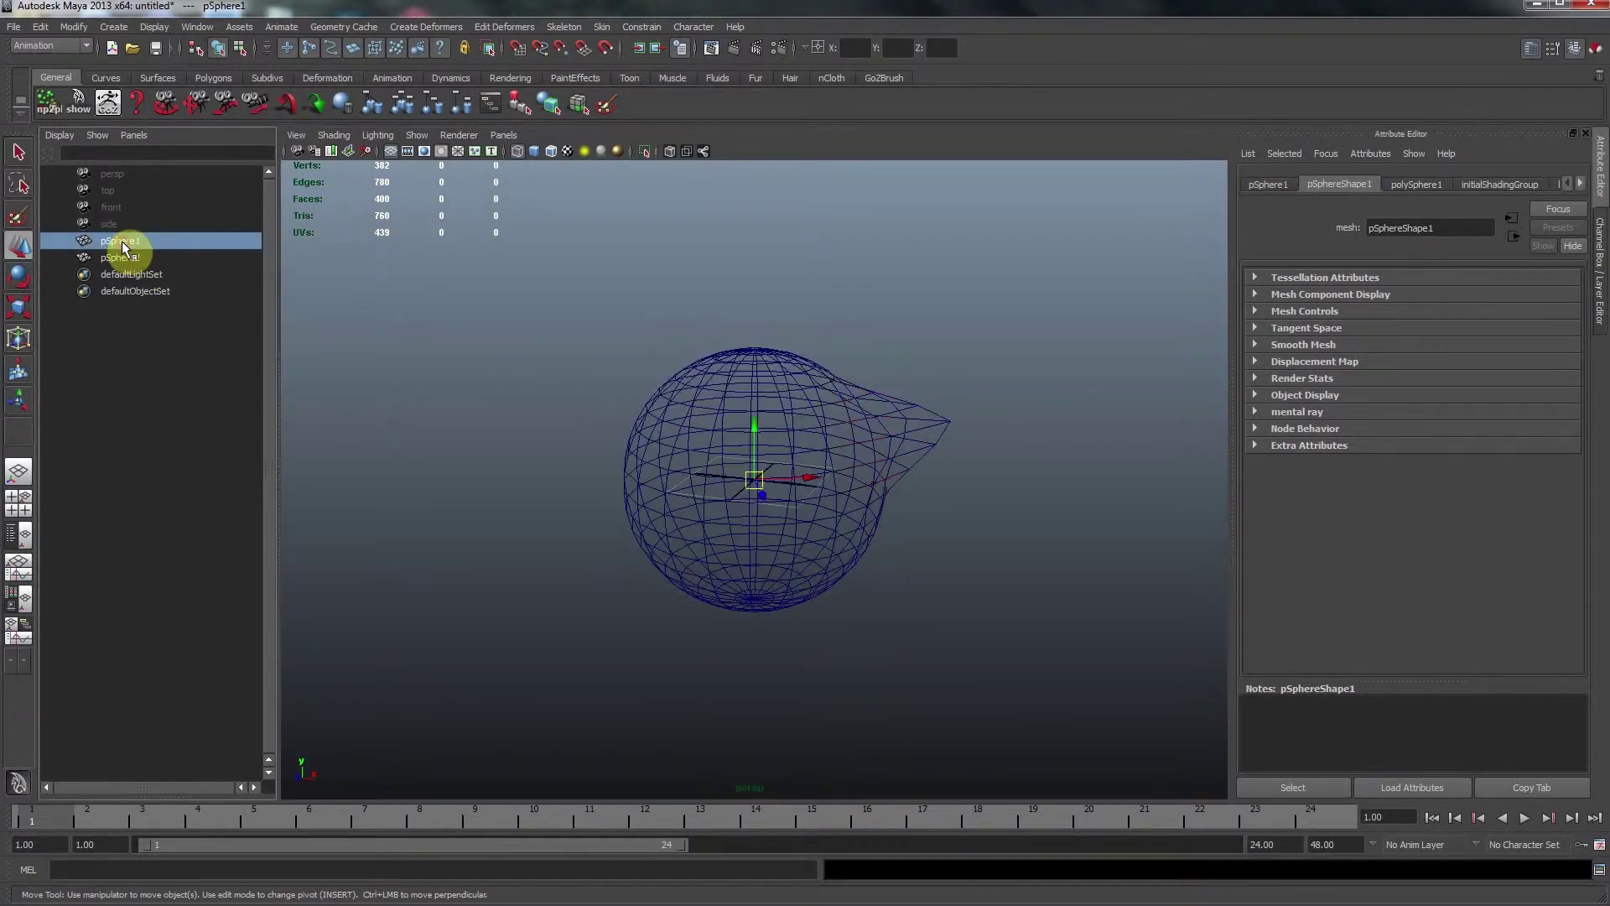
pyautogui.click(83, 98)
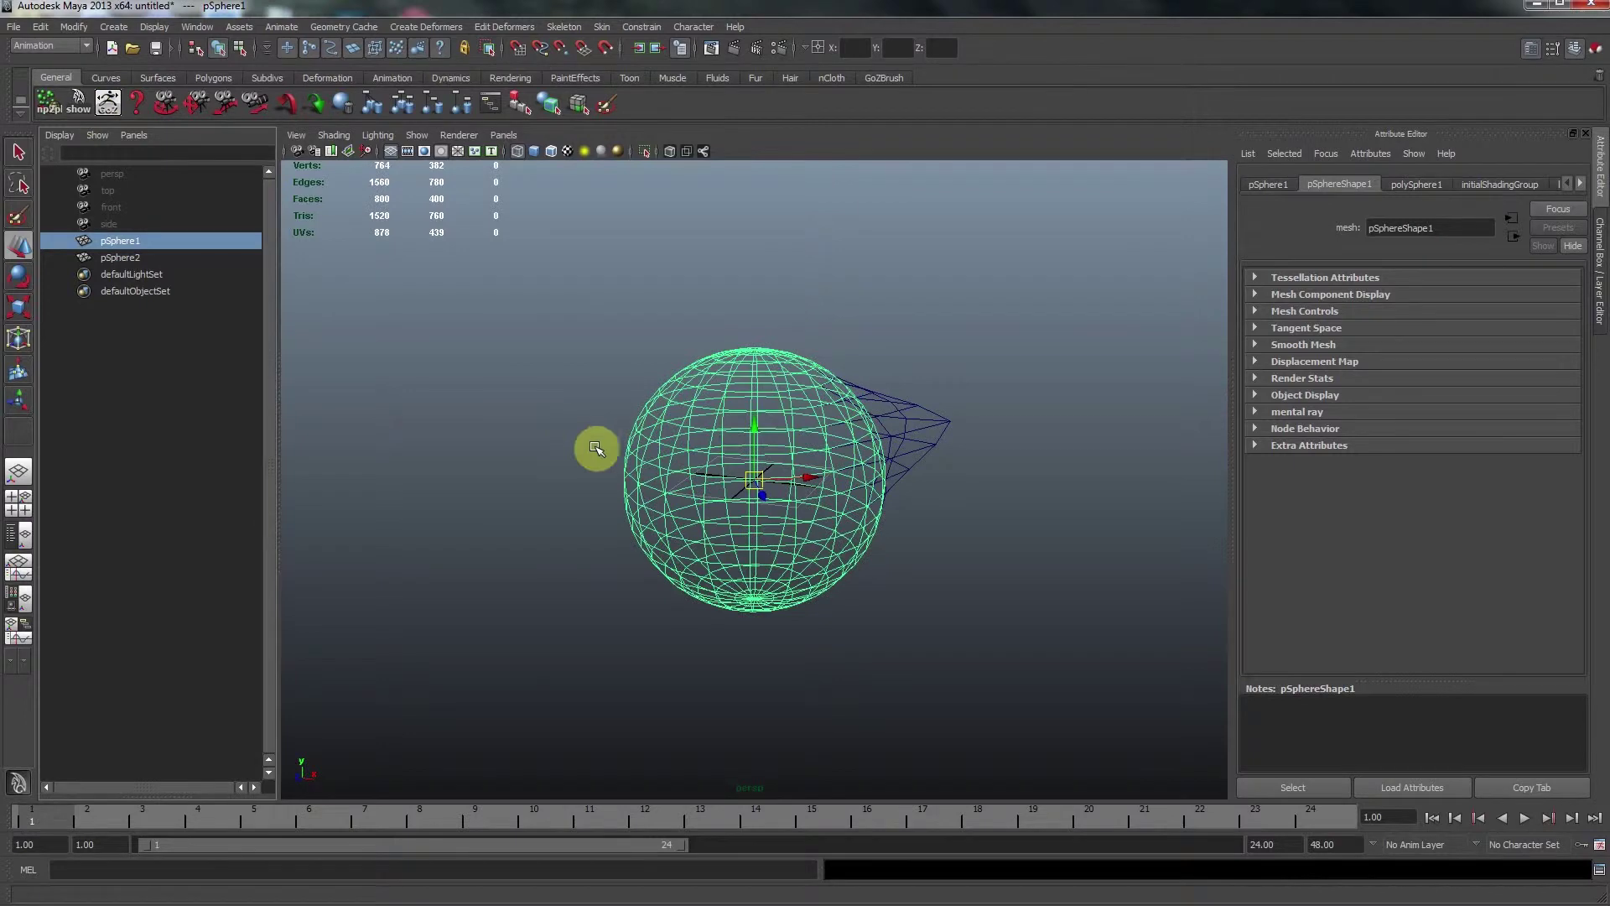
# - Create a blend shape deformer named sphereBlend with only pSphere1 selected, keeping the other options at their defaults
pyautogui.moveTo(855, 576)
pyautogui.keyDown('alt'); pyautogui.mouseDown()
pyautogui.moveTo(819, 564)
pyautogui.moveTo(815, 520)
pyautogui.moveTo(834, 532)
pyautogui.moveTo(831, 604)
pyautogui.moveTo(851, 596)
pyautogui.mouseUp(); pyautogui.keyUp('alt')
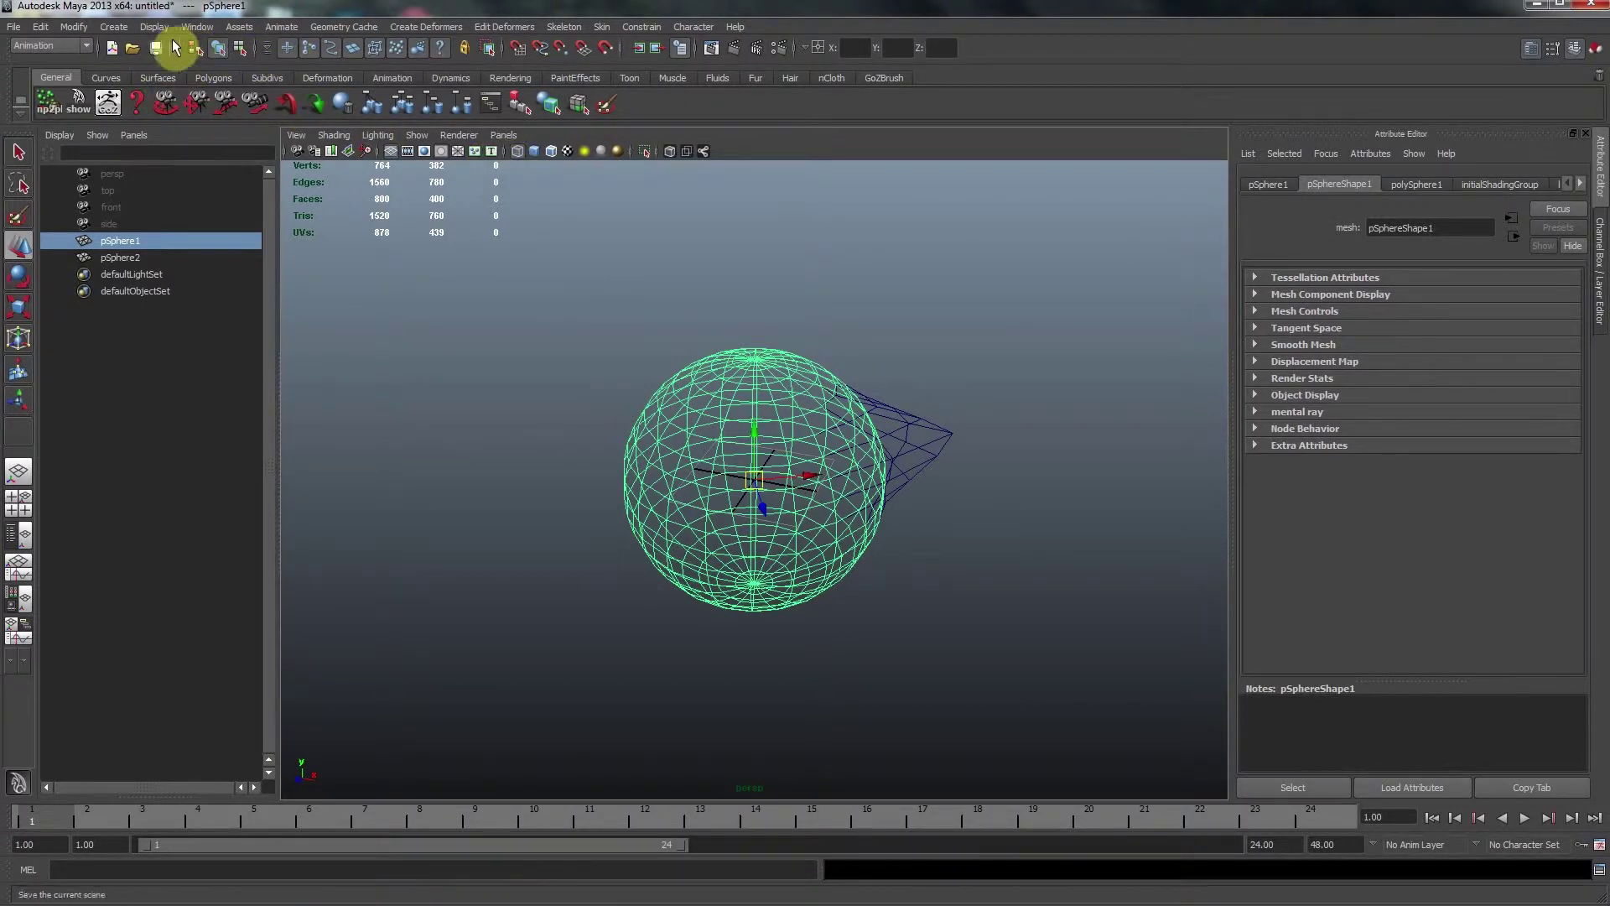
pyautogui.click(403, 28)
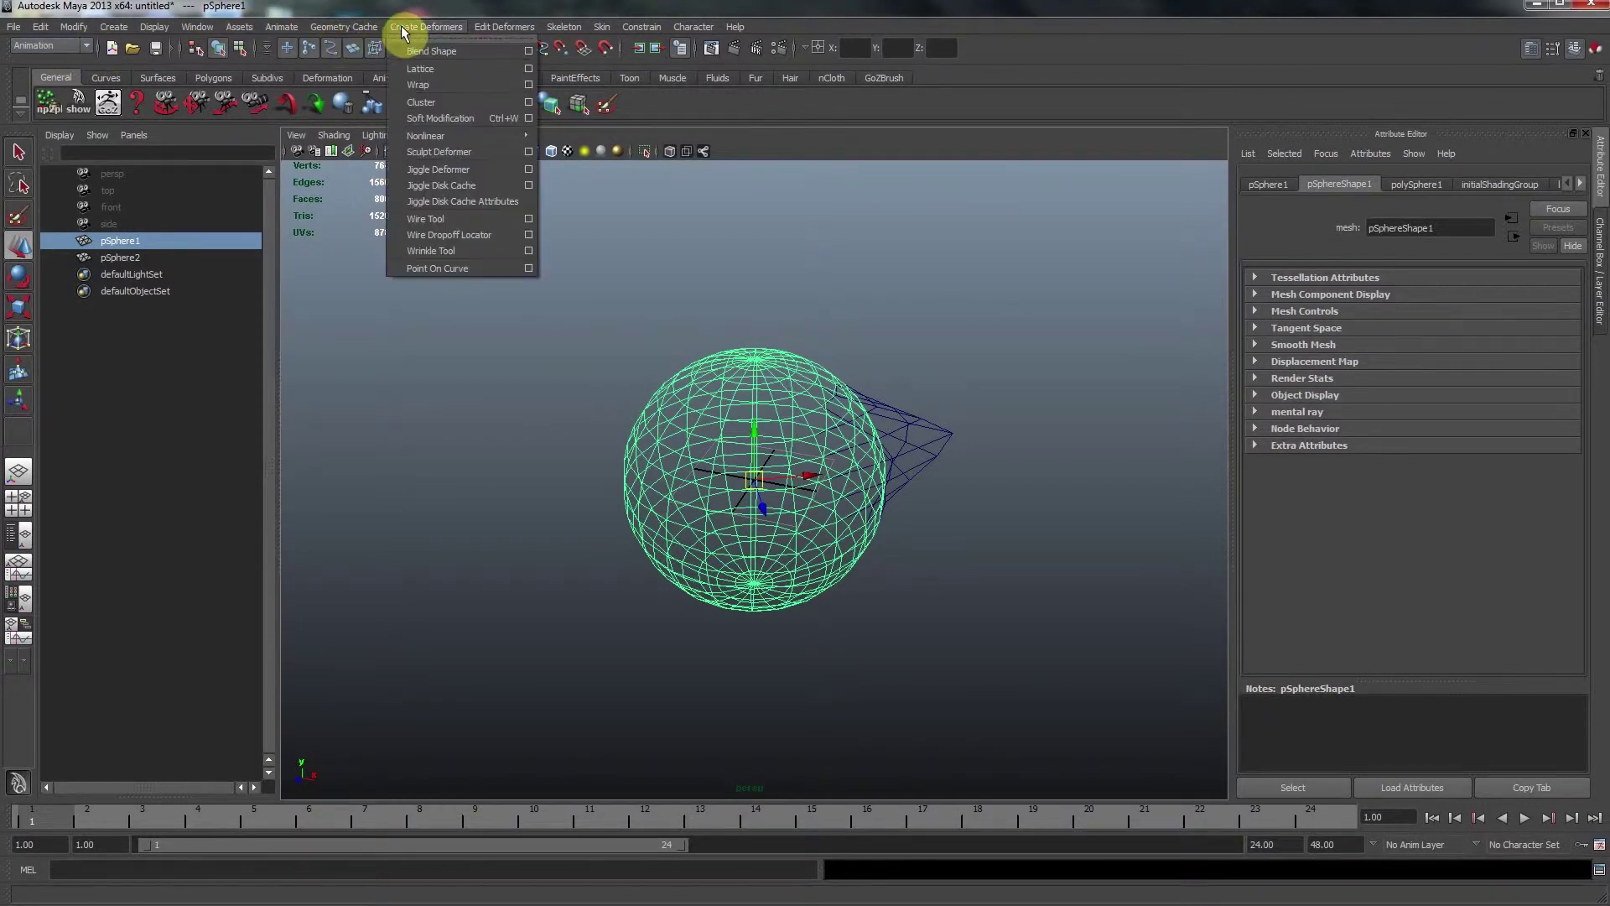
pyautogui.click(530, 51)
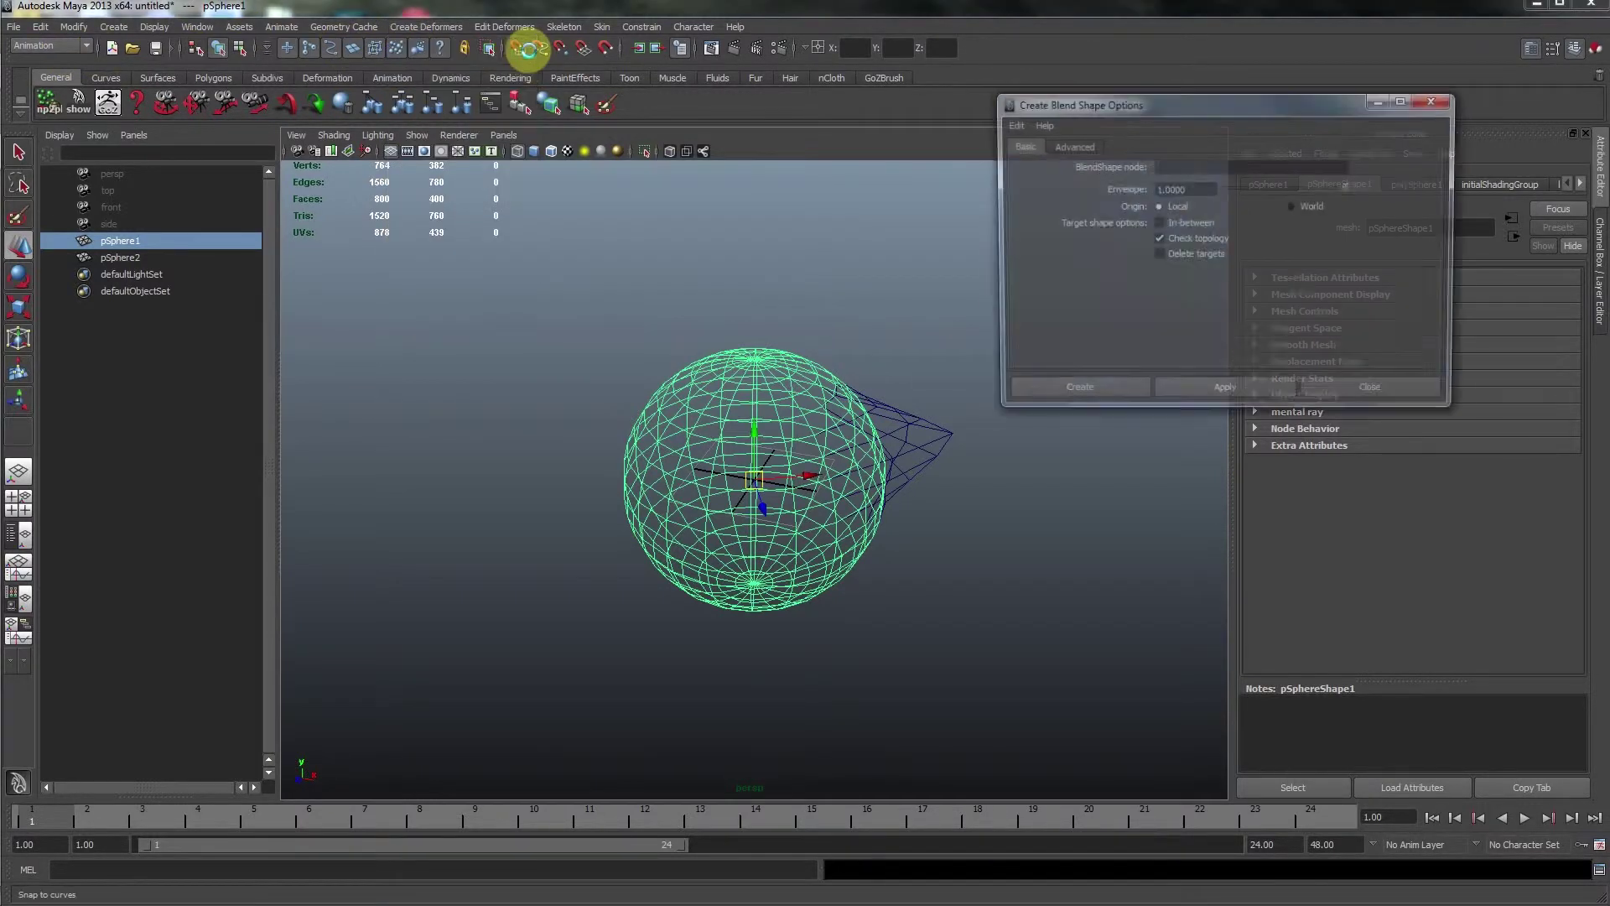
pyautogui.click(1204, 168)
pyautogui.write('s')
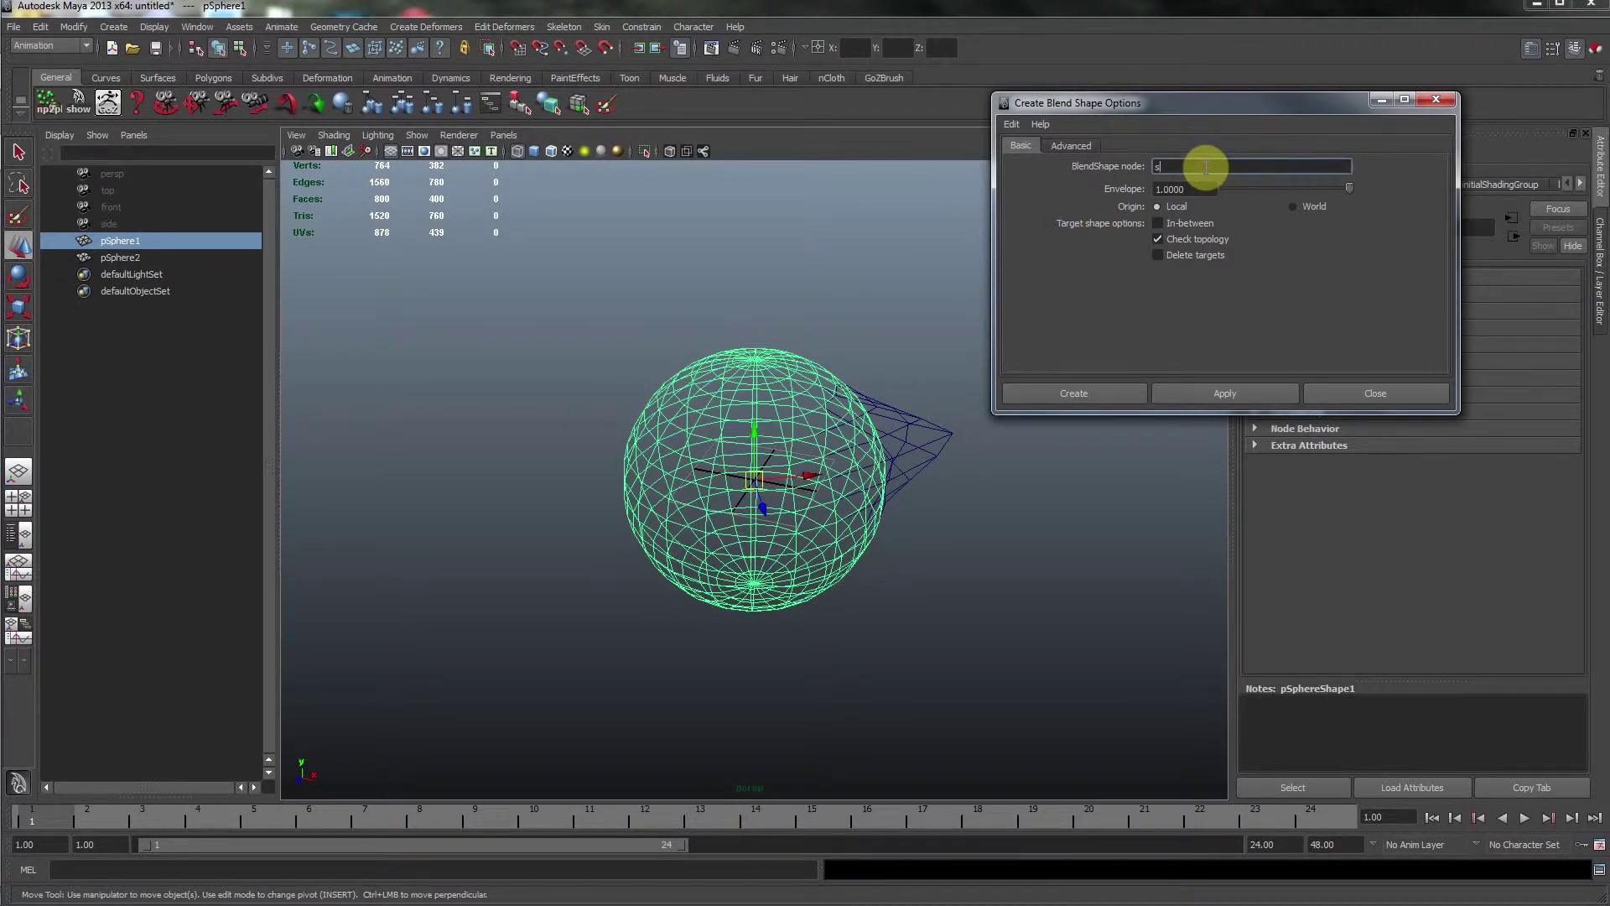
pyautogui.write('h')
pyautogui.press('BackSpace')
pyautogui.press('BackSpace')
pyautogui.write('sphereBlend')
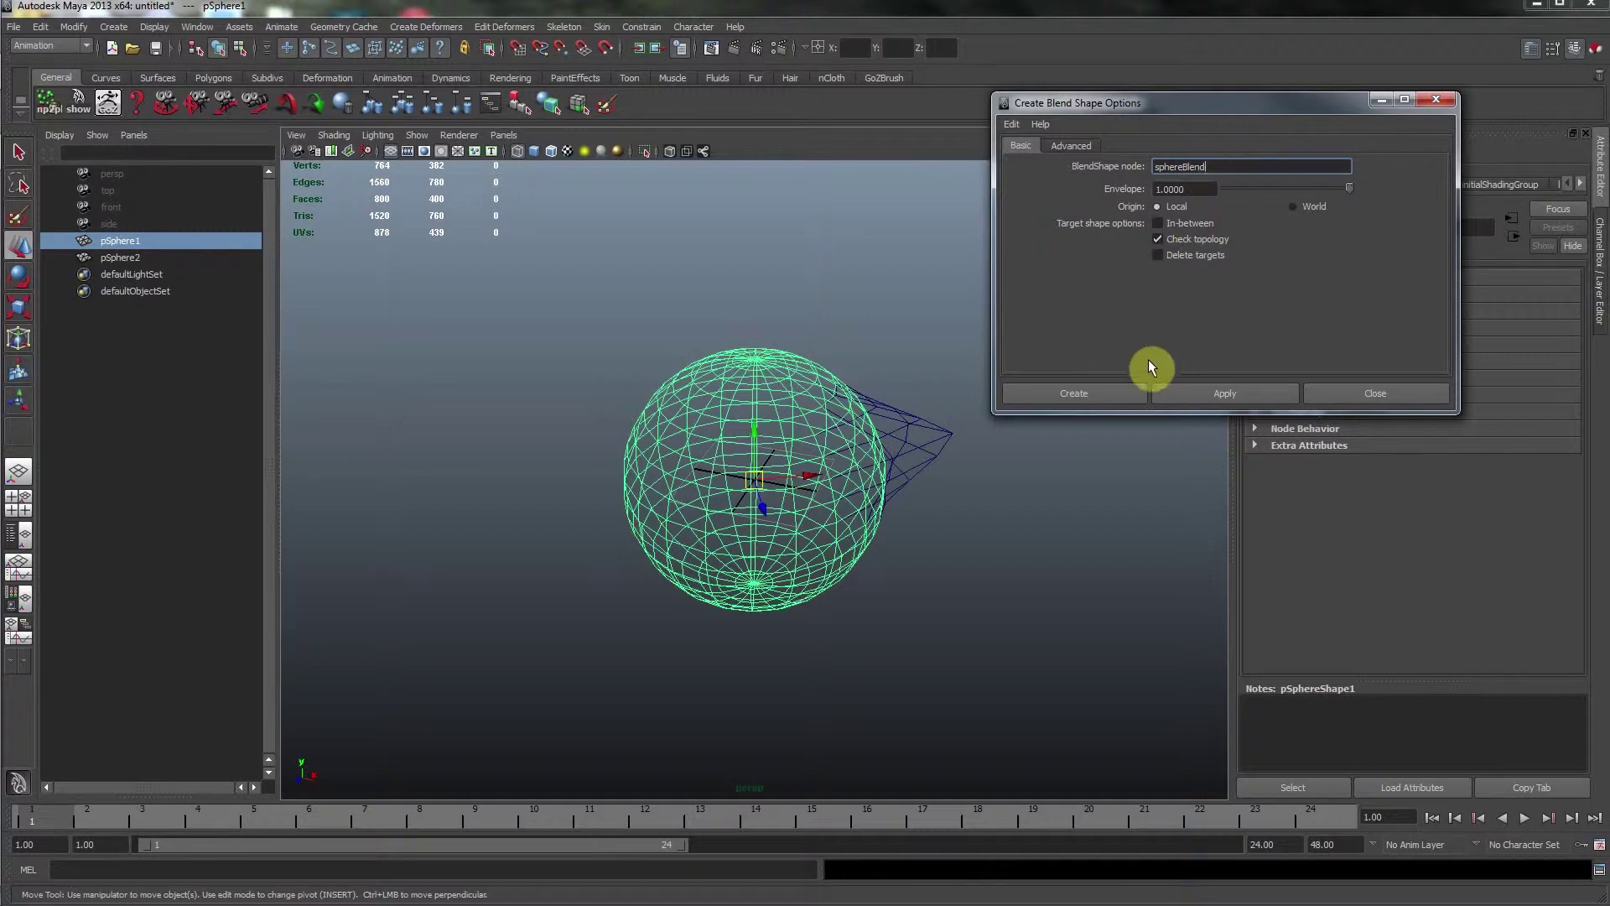
pyautogui.click(1107, 387)
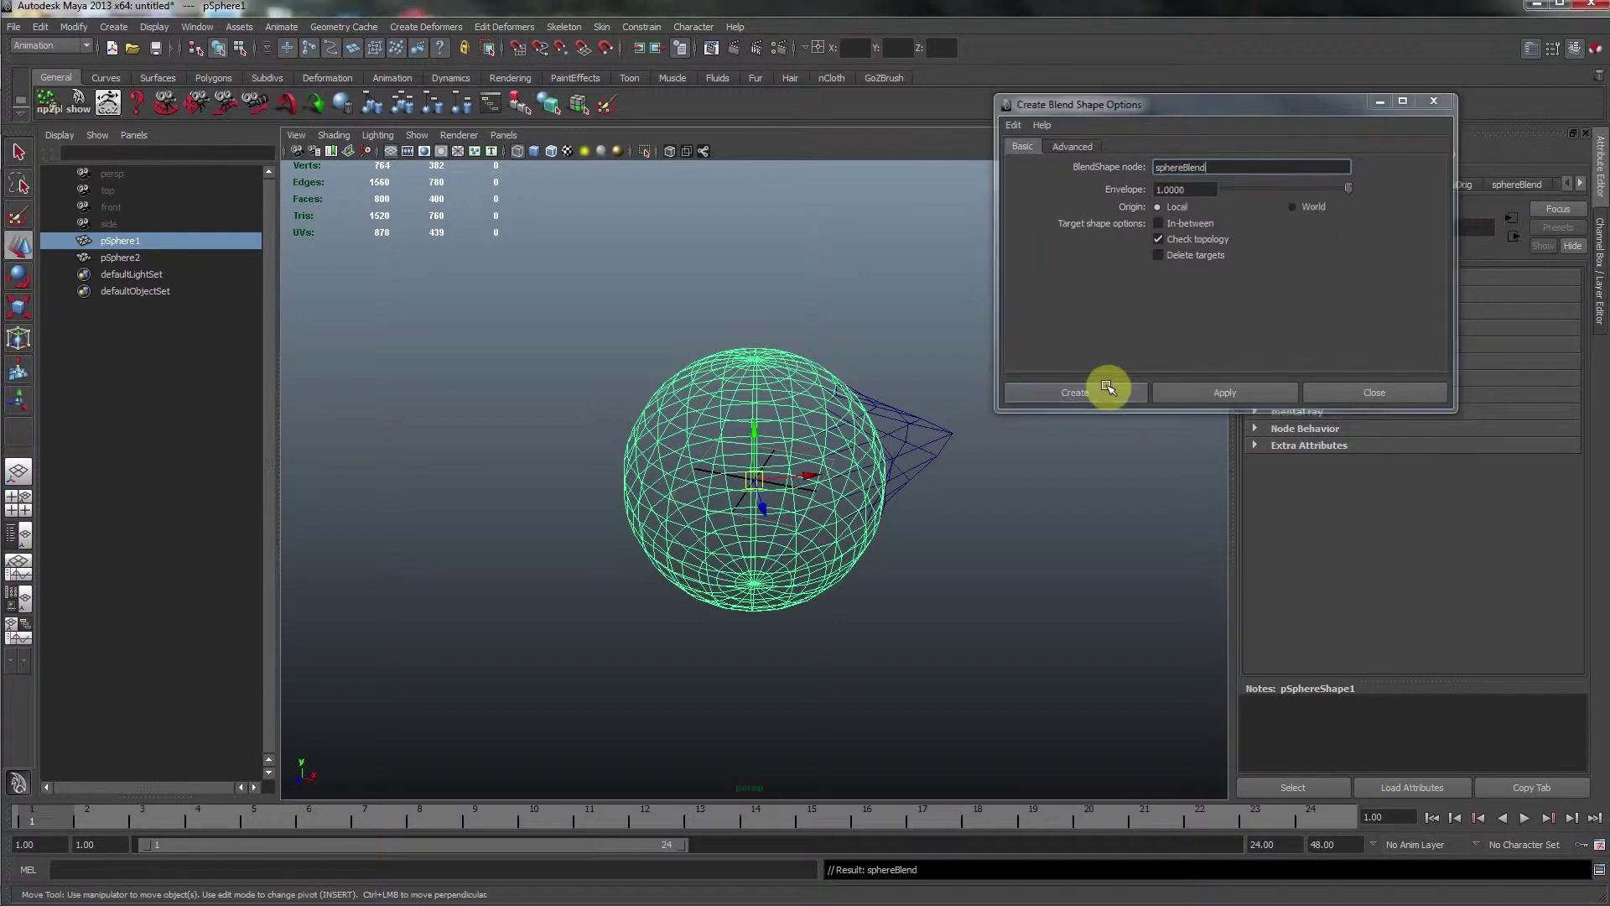
# - Check the Blend Shape editor for target sliders under sphereBlend and close it
pyautogui.click(198, 26)
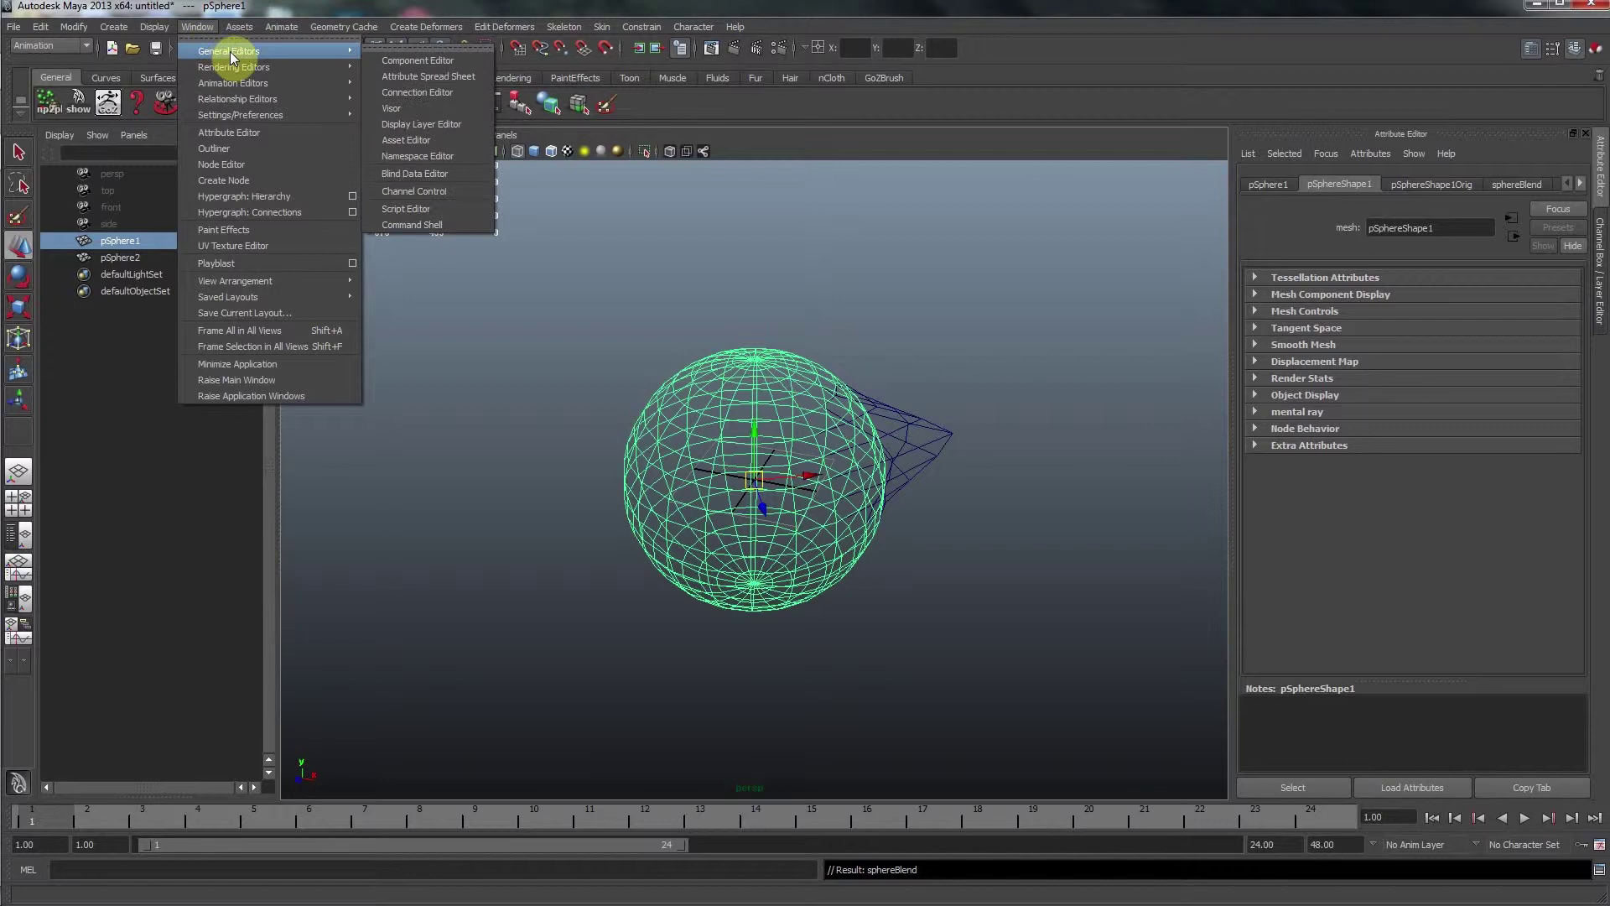
pyautogui.moveTo(245, 84)
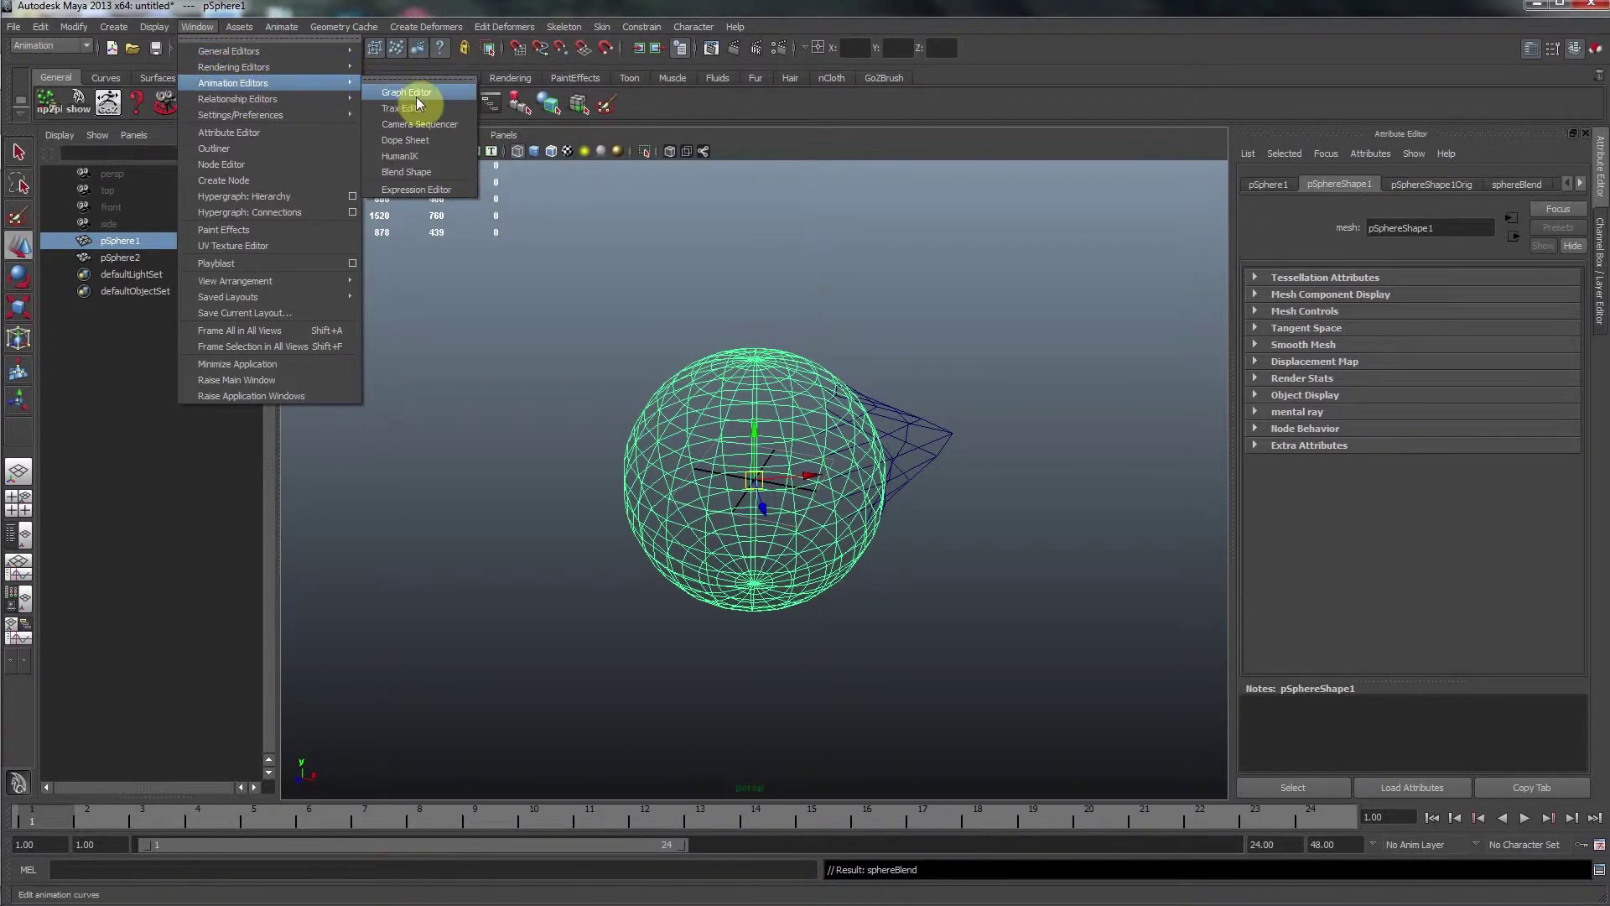
pyautogui.click(420, 176)
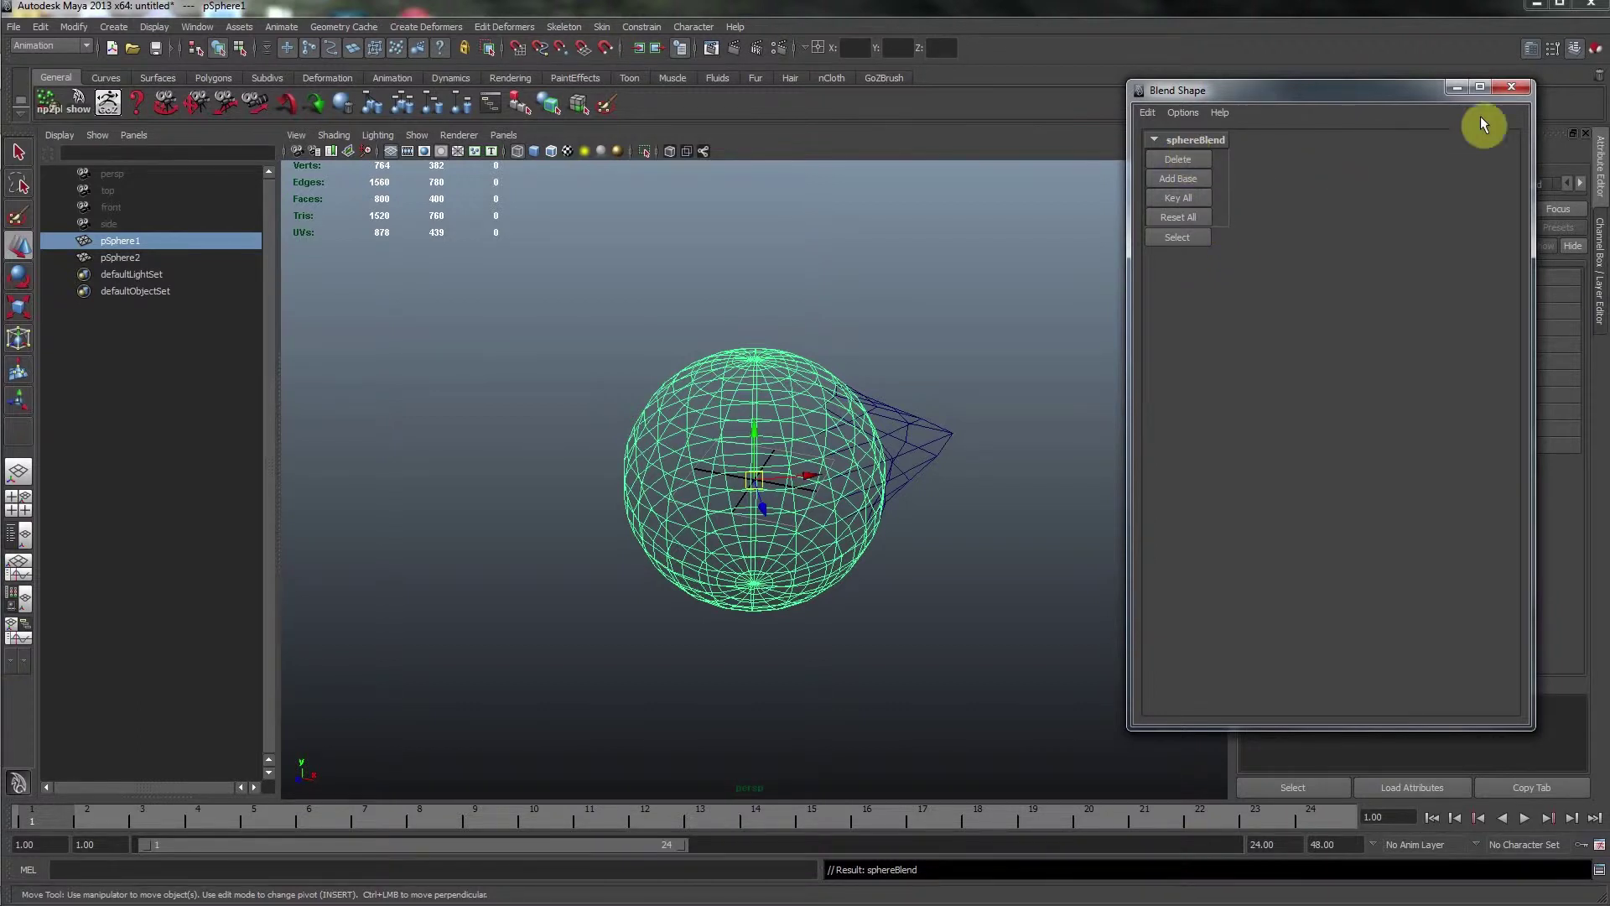
pyautogui.click(1511, 87)
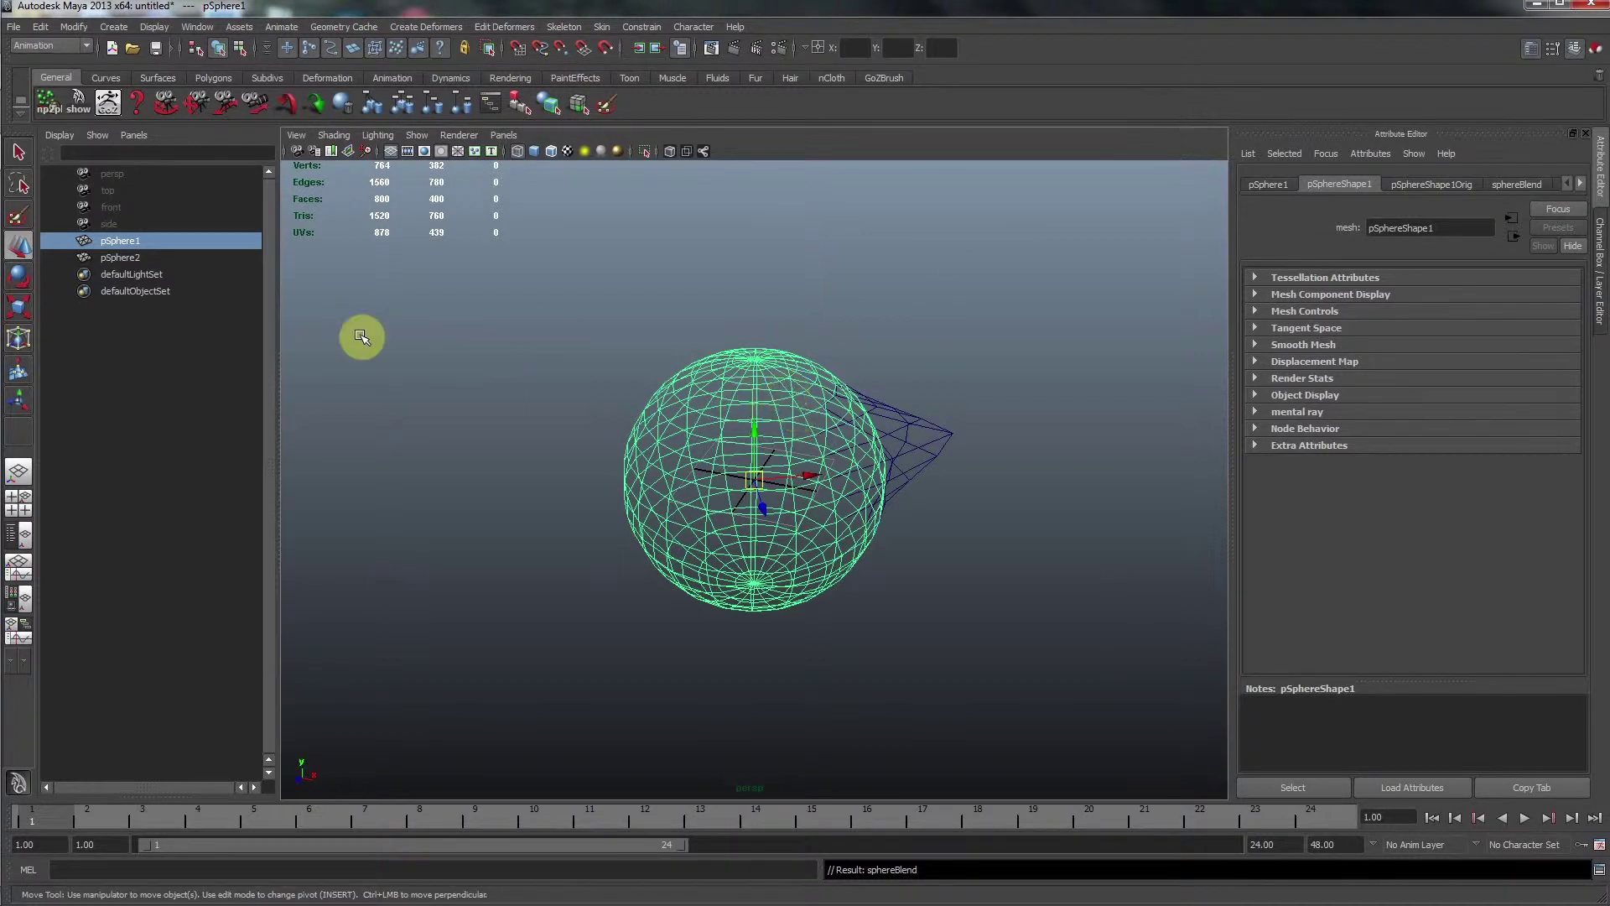
# - Create a blend shape named SphereBlend with pSphere1 as the target and pSphere2 as the base
pyautogui.keyDown('ctrl'); pyautogui.click(118, 259); pyautogui.keyUp('ctrl')
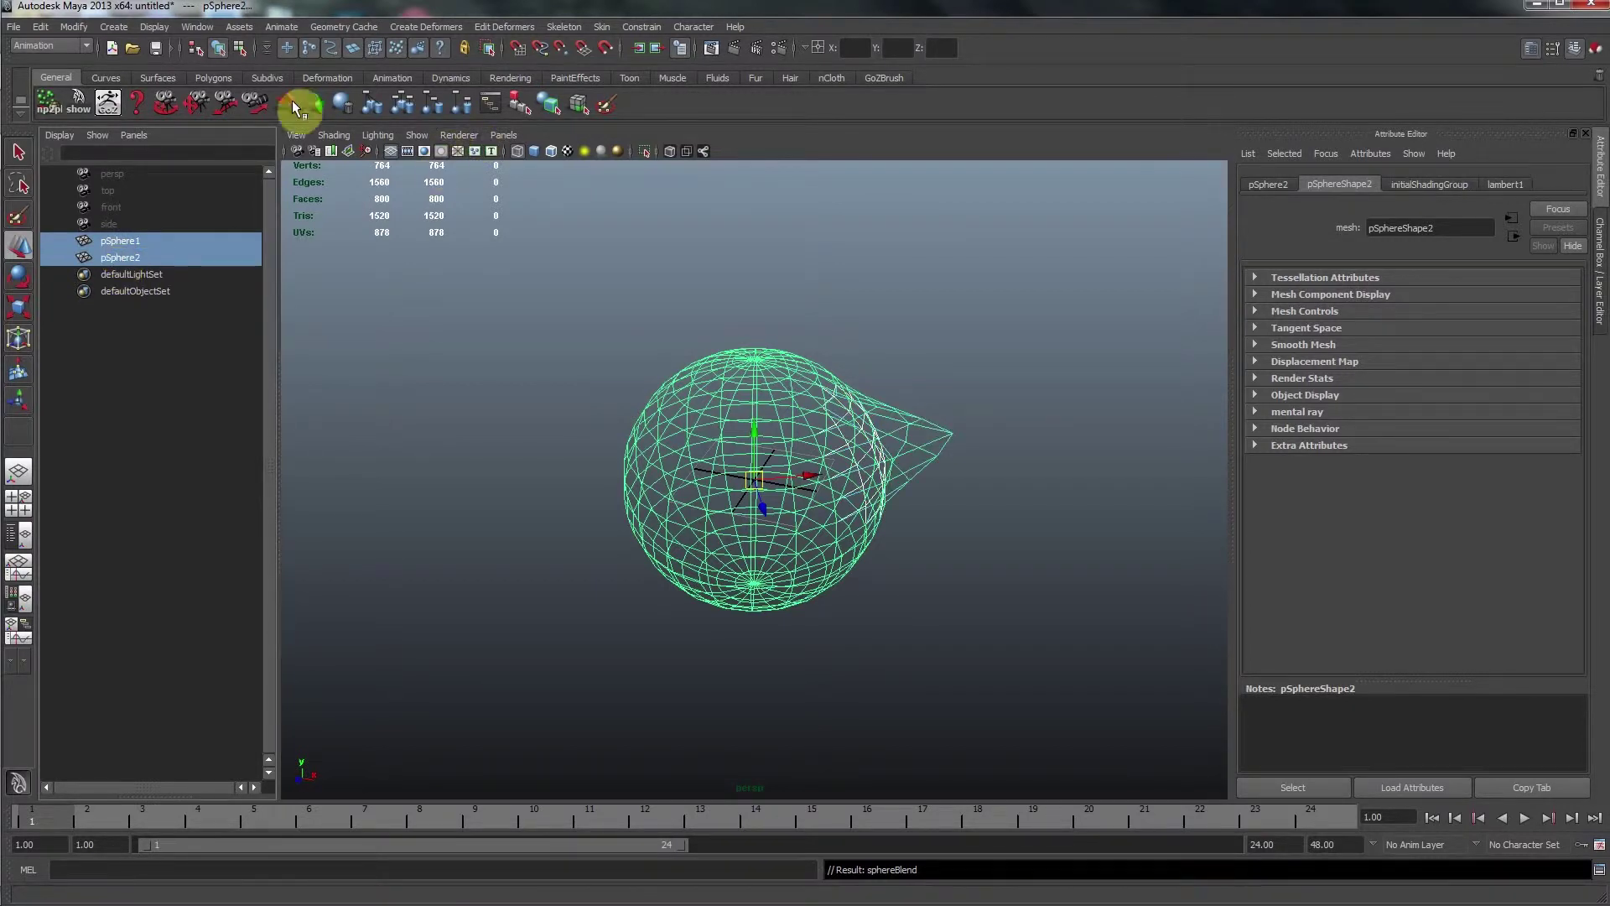
pyautogui.click(425, 27)
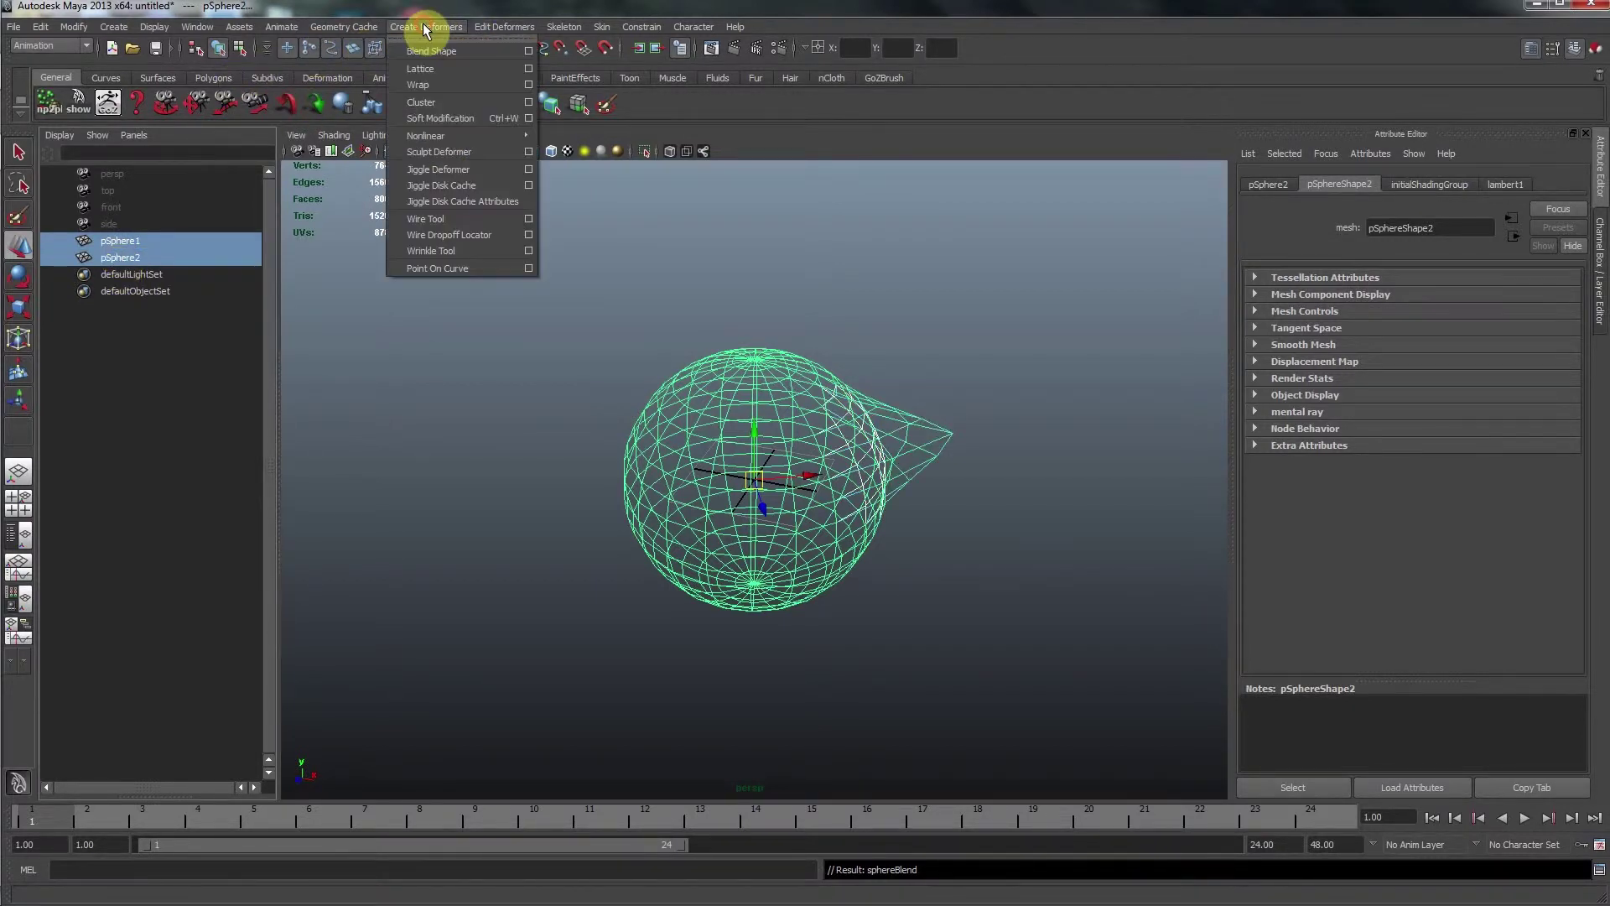
pyautogui.click(529, 51)
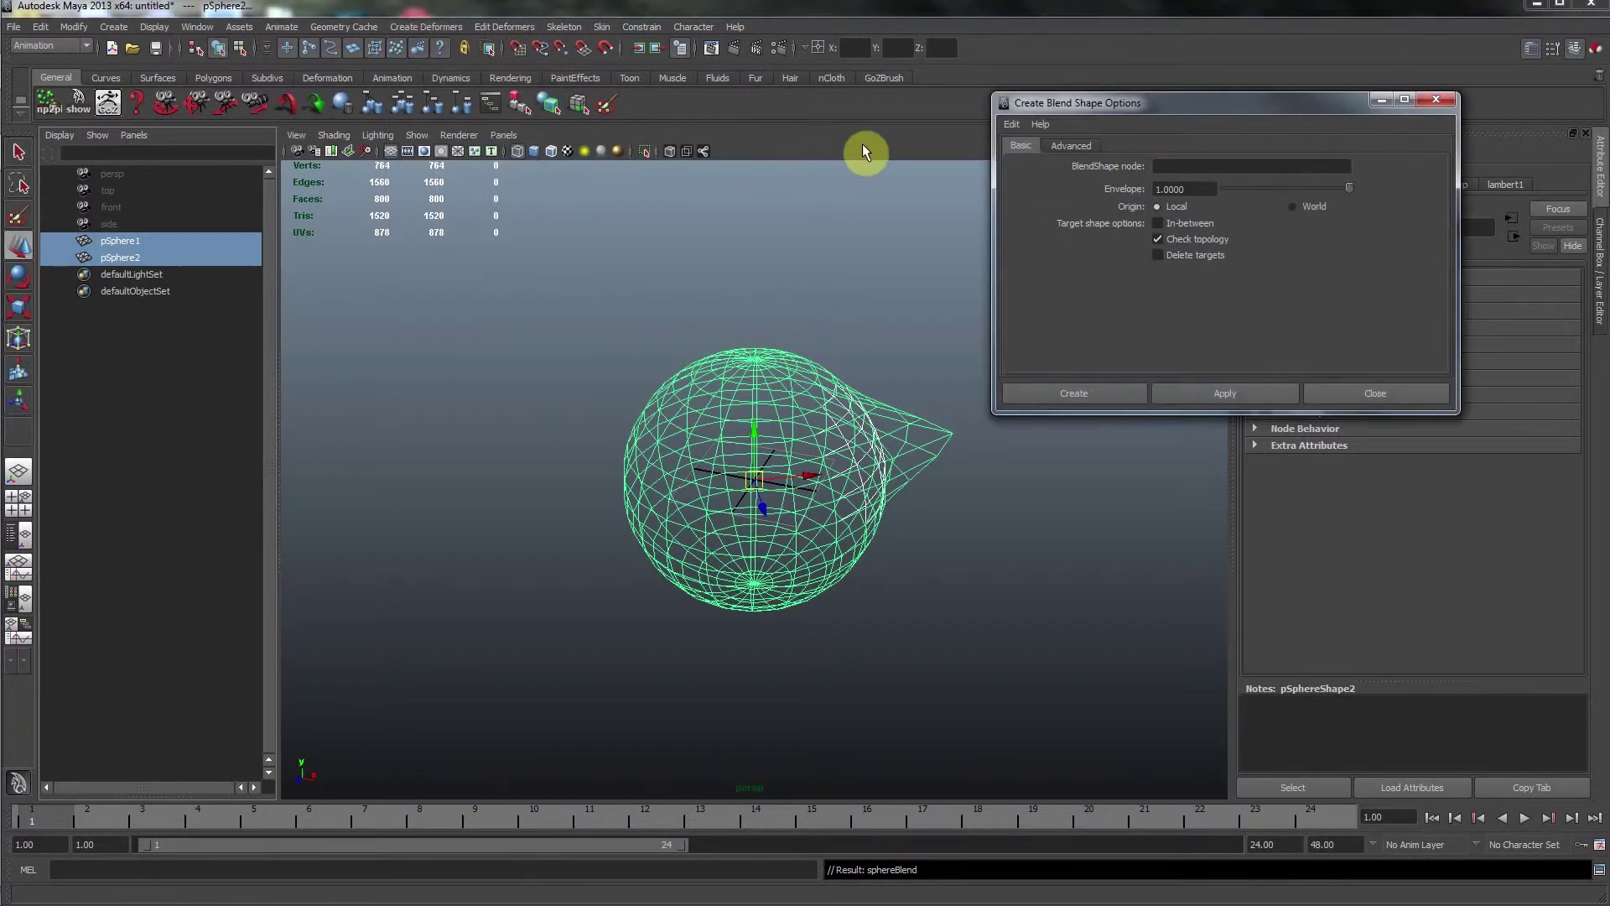
pyautogui.click(1194, 166)
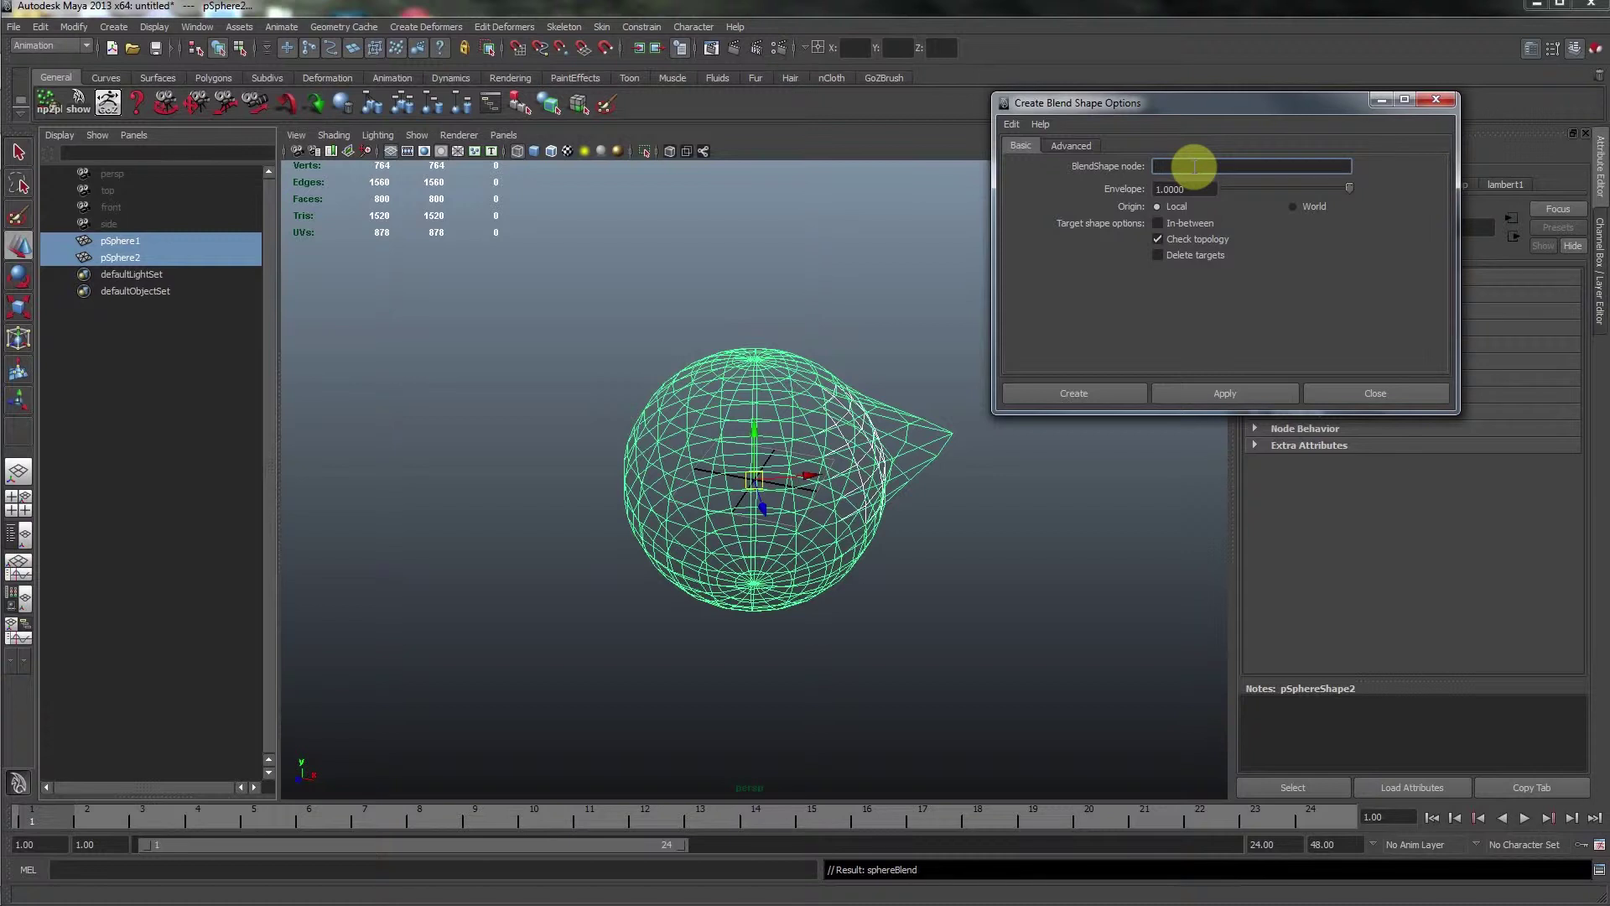
pyautogui.write('SphereBlend')
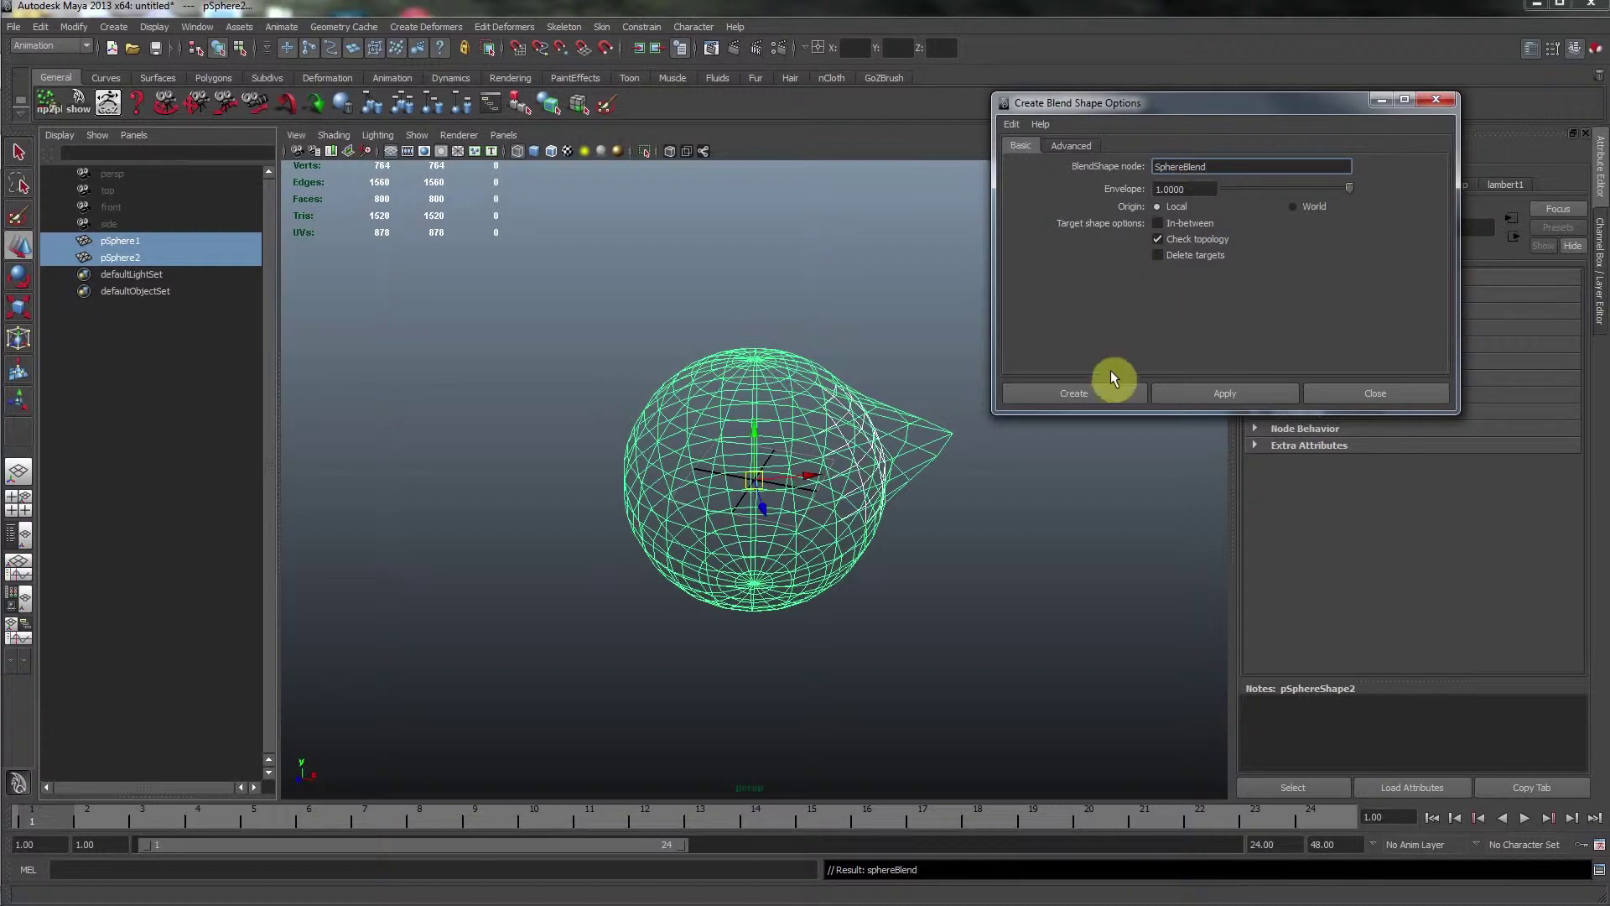
pyautogui.click(1100, 391)
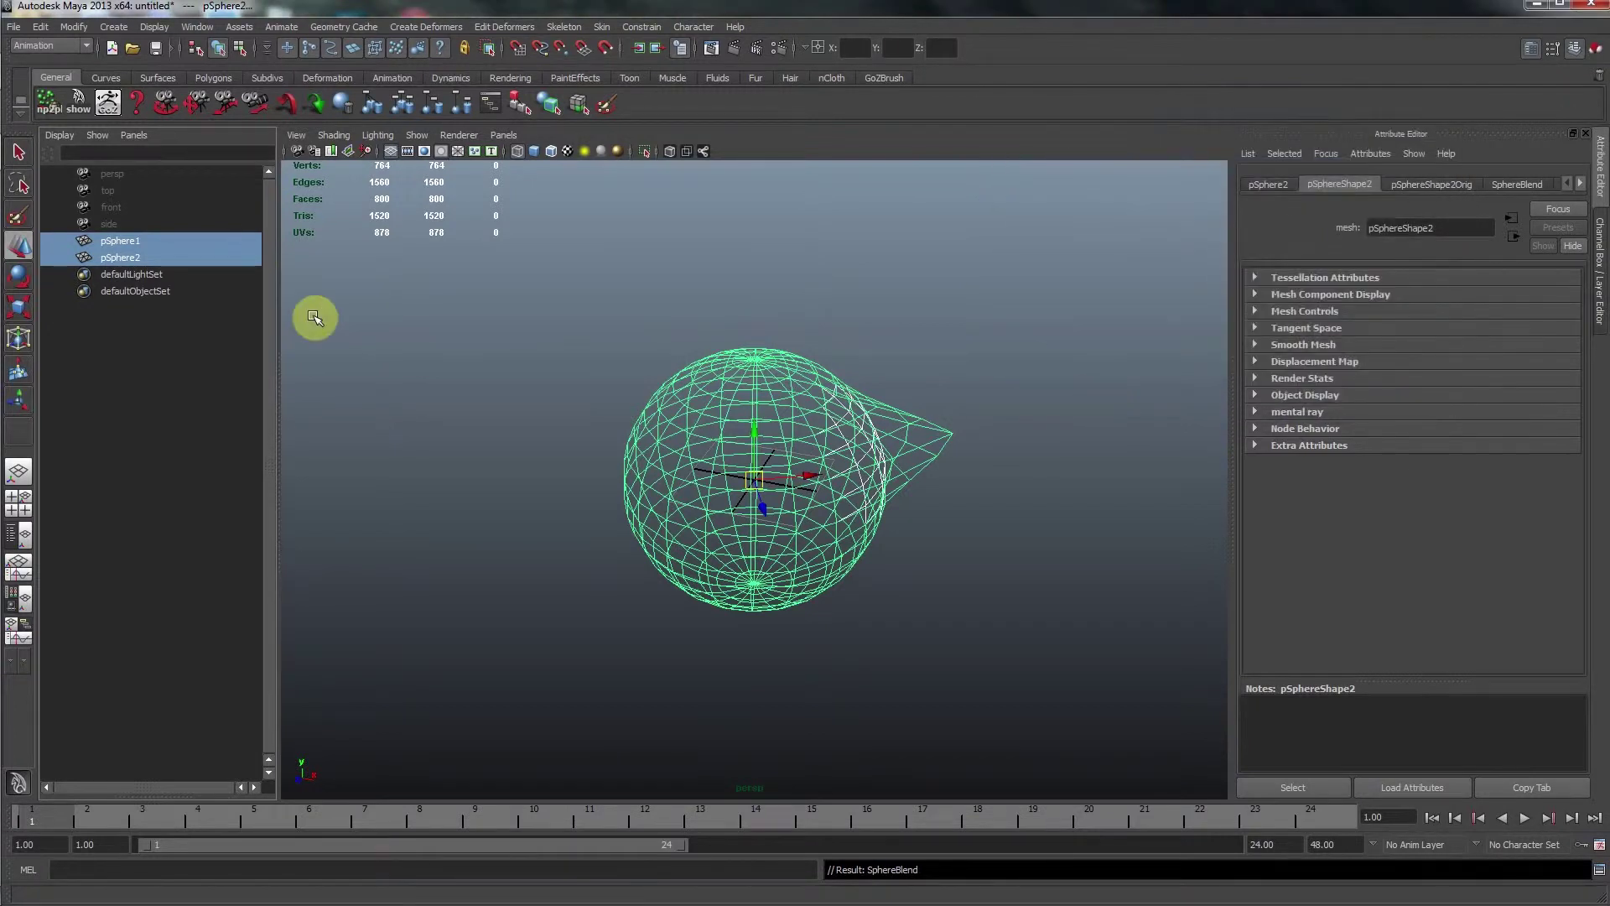
# - Open the Blend Shape editor and test the pSphere1 target of SphereBlend at a weight of 0.229, then leave it at 0.165
pyautogui.click(200, 30)
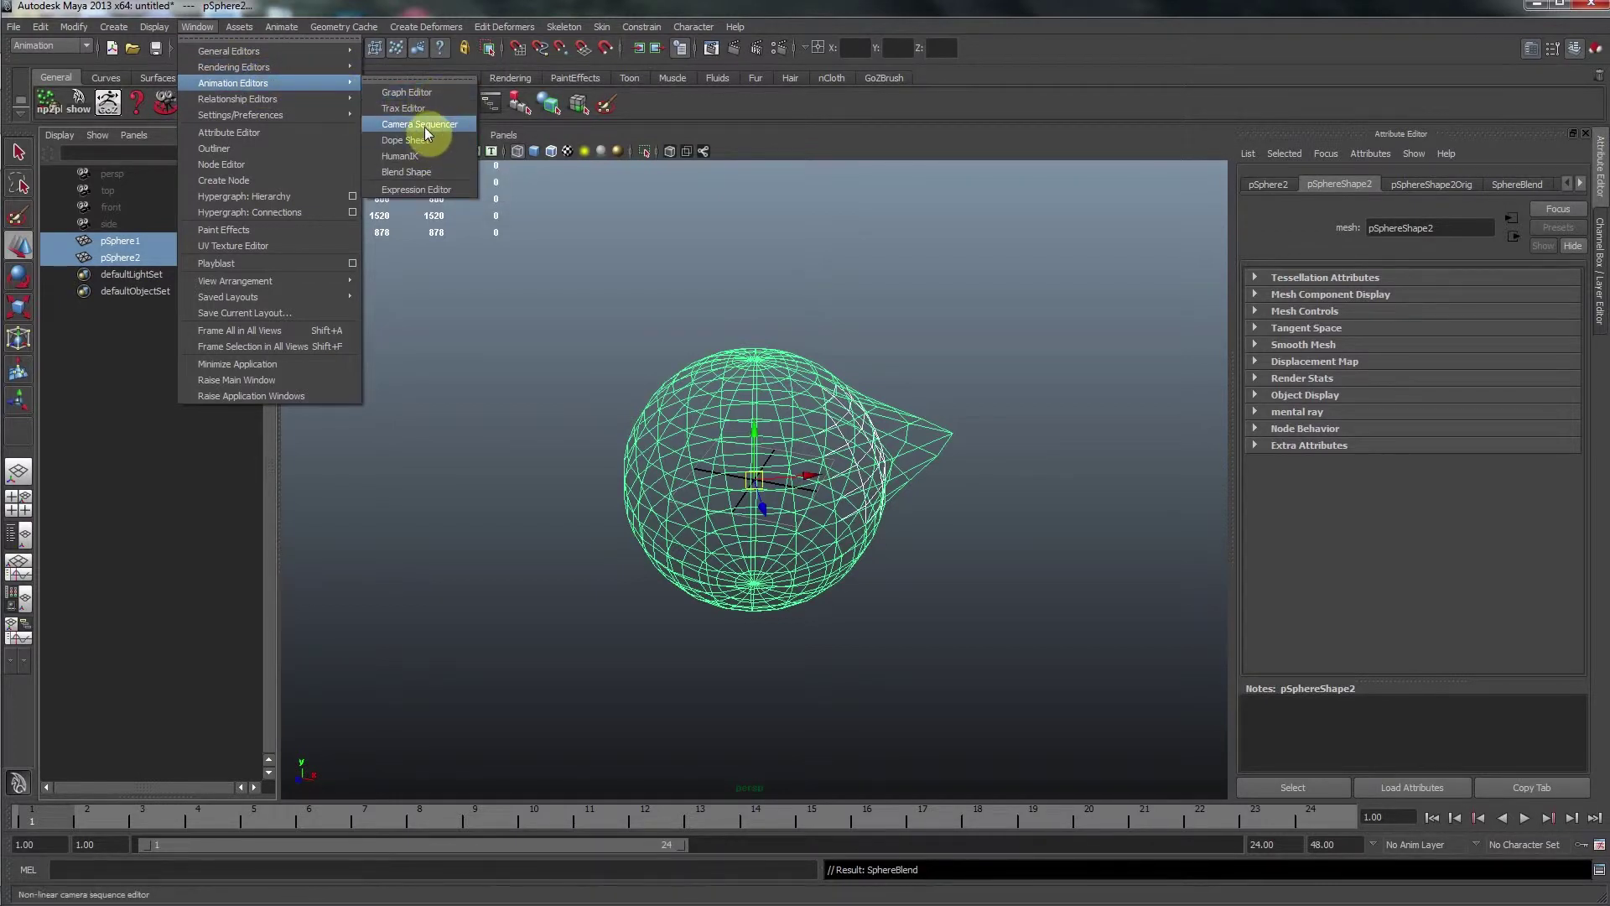
pyautogui.click(424, 172)
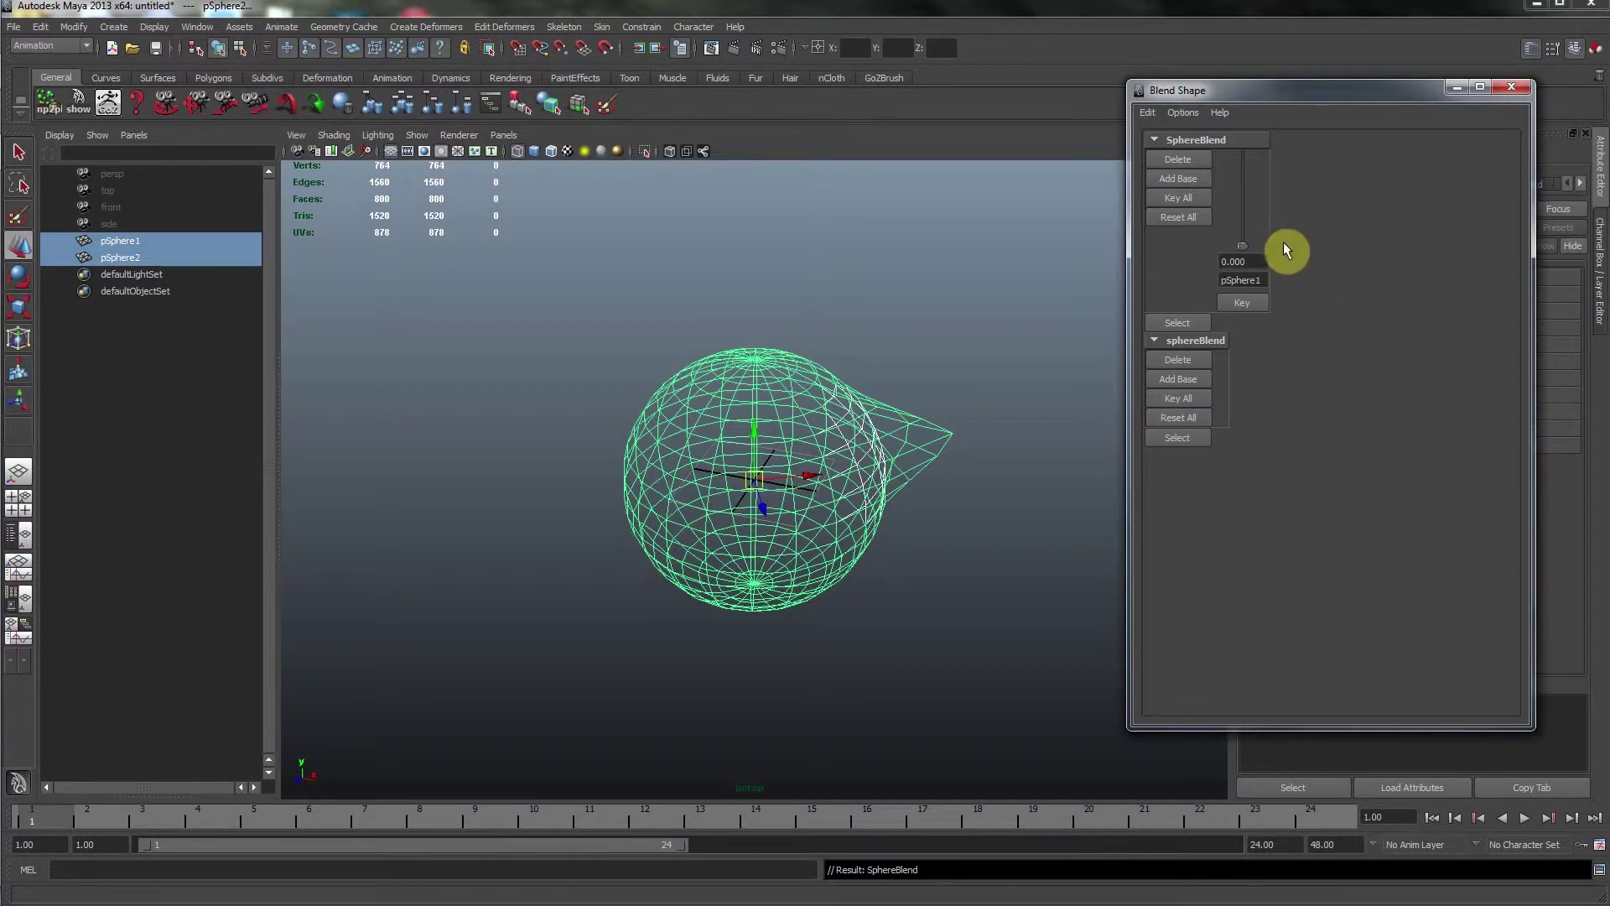
pyautogui.moveTo(1241, 245)
pyautogui.mouseDown()
pyautogui.moveTo(1235, 125)
pyautogui.moveTo(1244, 280)
pyautogui.moveTo(1241, 154)
pyautogui.moveTo(1246, 260)
pyautogui.moveTo(1245, 225)
pyautogui.mouseUp()
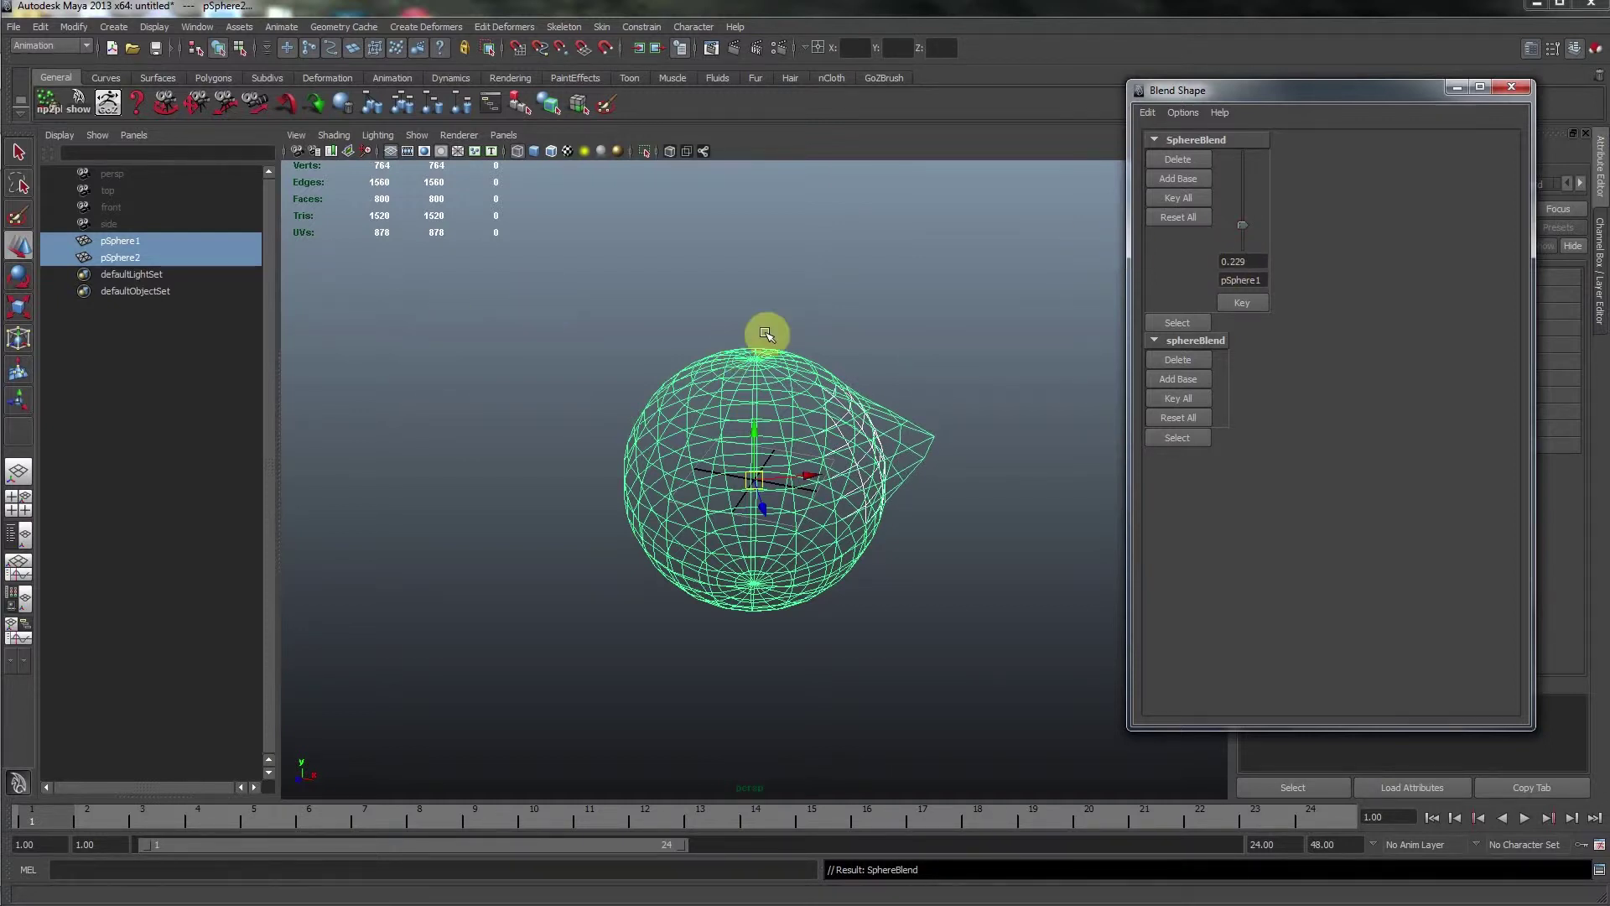
pyautogui.click(123, 240)
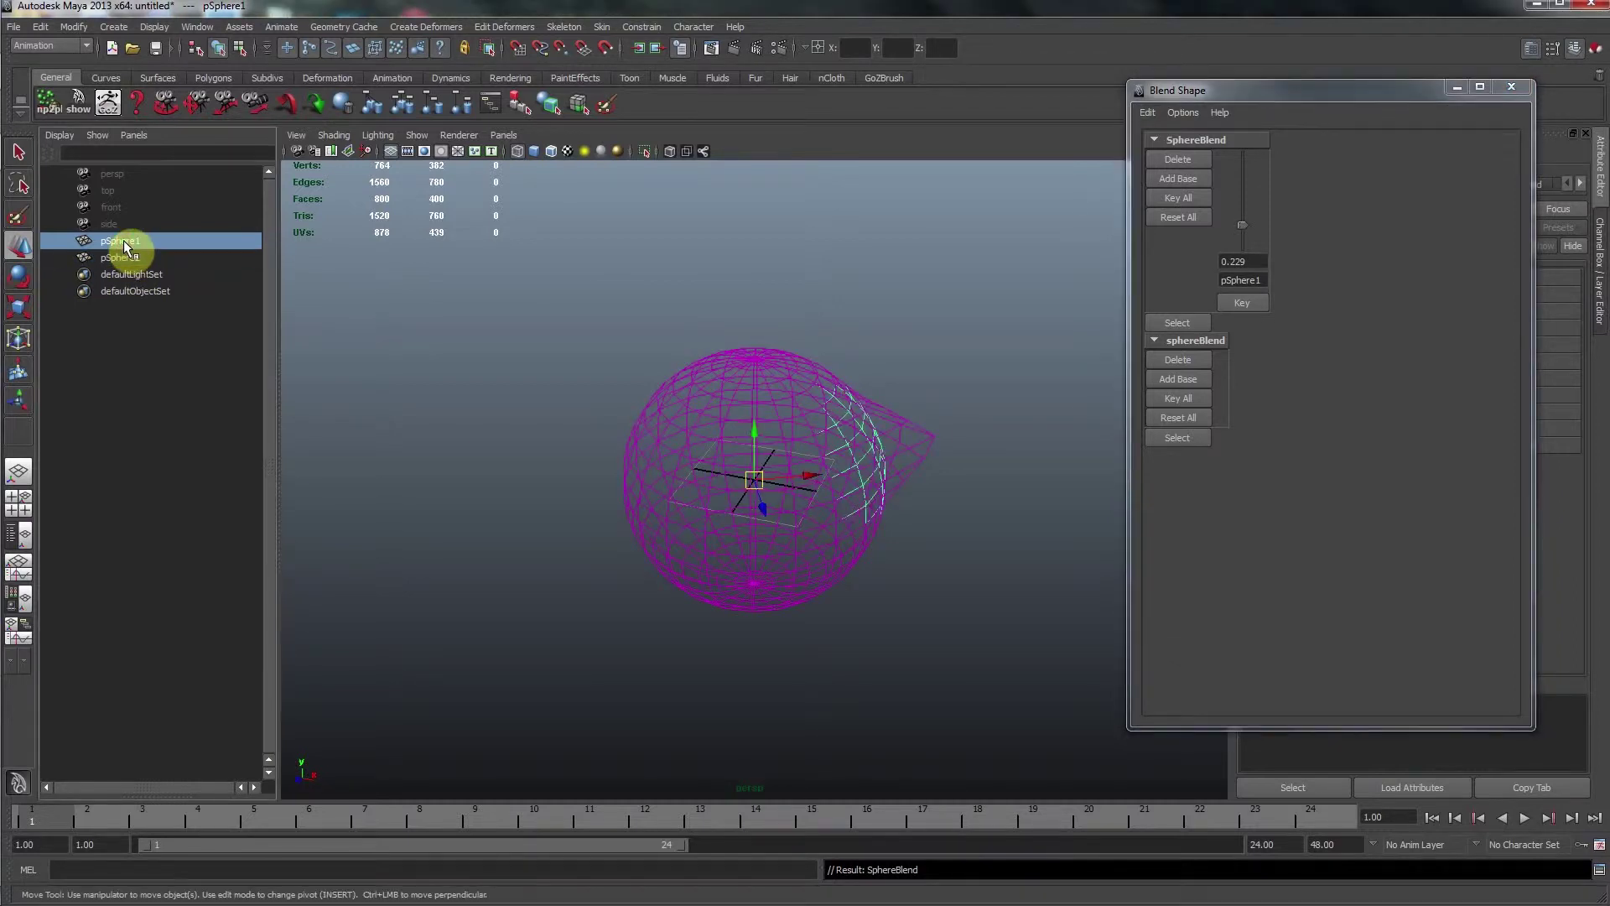
pyautogui.moveTo(1245, 224)
pyautogui.mouseDown()
pyautogui.moveTo(1240, 248)
pyautogui.moveTo(1238, 210)
pyautogui.moveTo(1238, 229)
pyautogui.mouseUp()
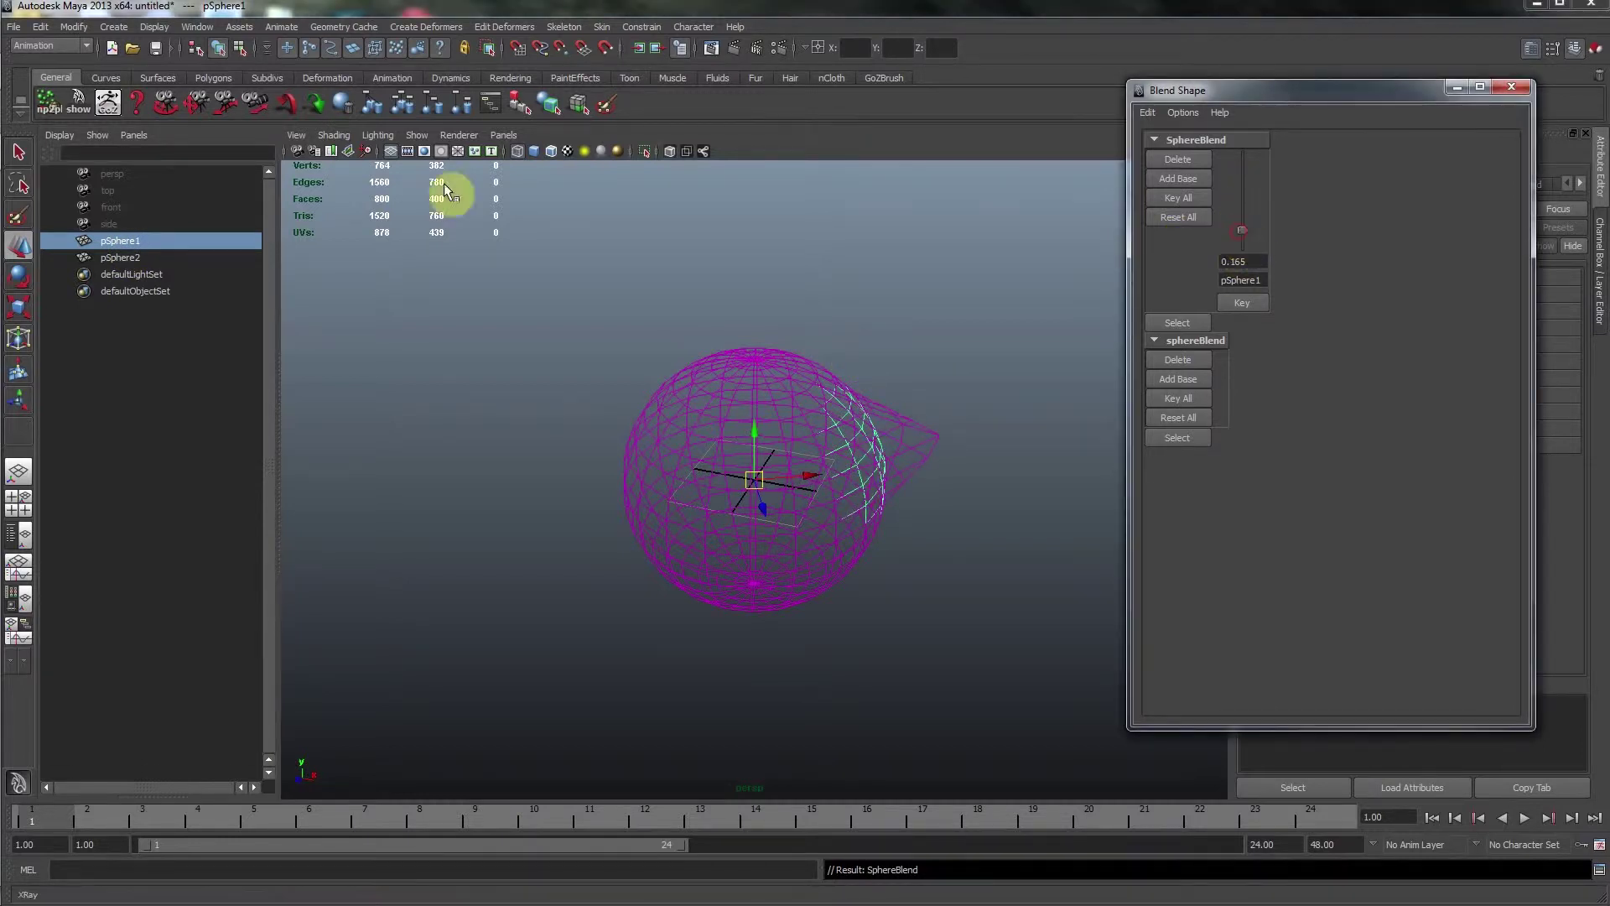
# - Export both pSphere1 and pSphere2 as an FBX file named SphereBlended, checking the animation and Blend Shapes export options first
pyautogui.click(116, 259)
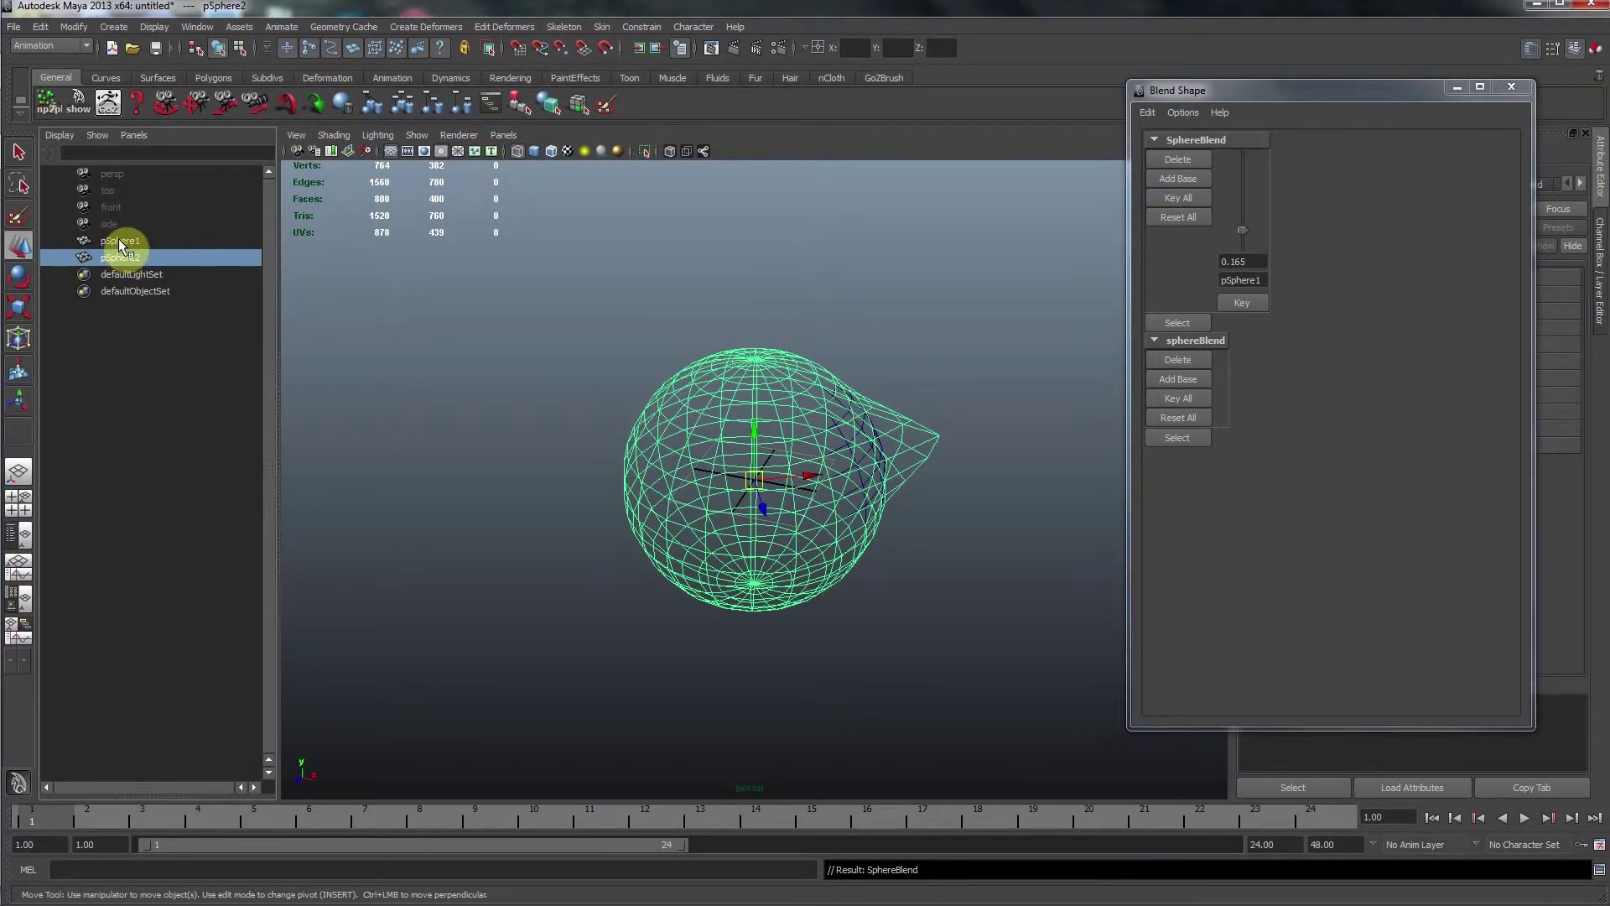
pyautogui.keyDown('ctrl'); pyautogui.click(118, 239); pyautogui.keyUp('ctrl')
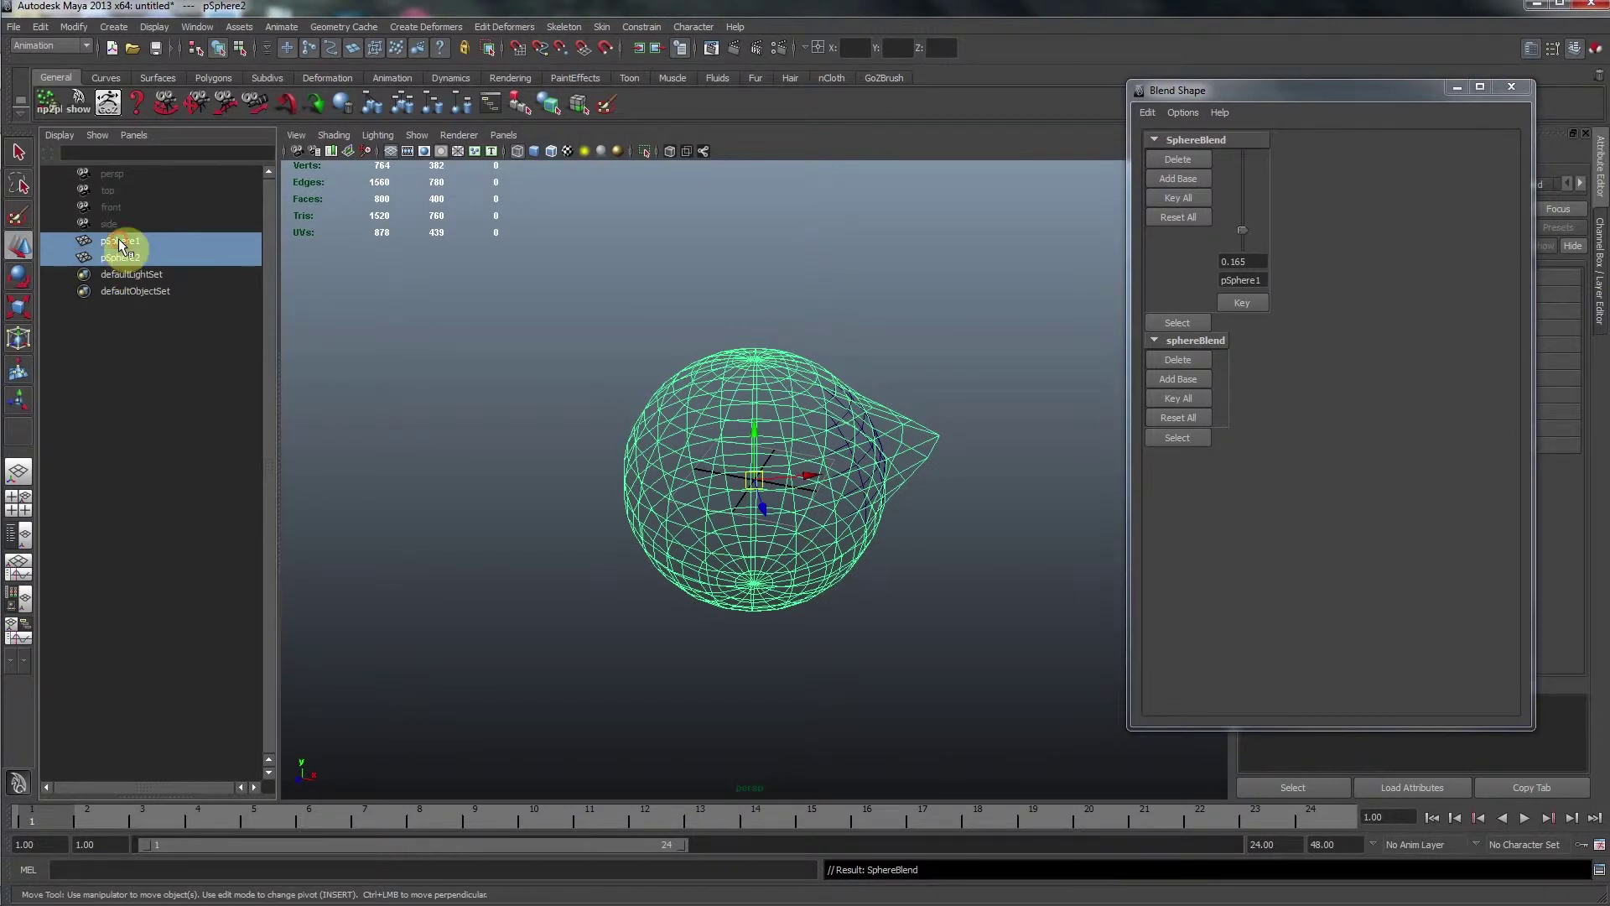
pyautogui.click(13, 30)
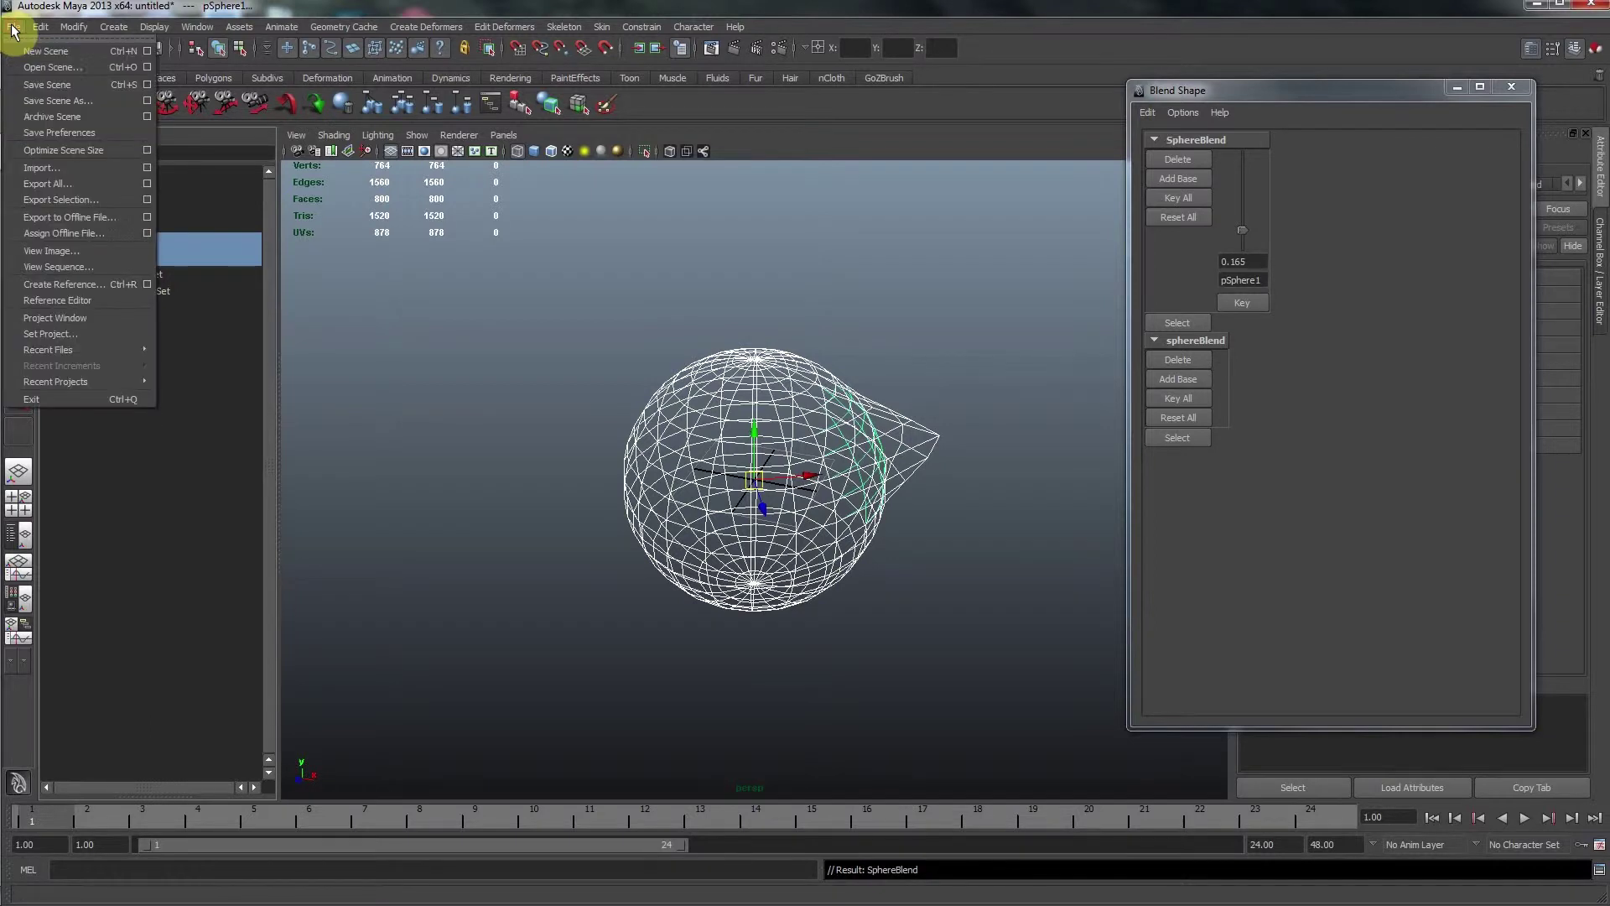
pyautogui.click(103, 202)
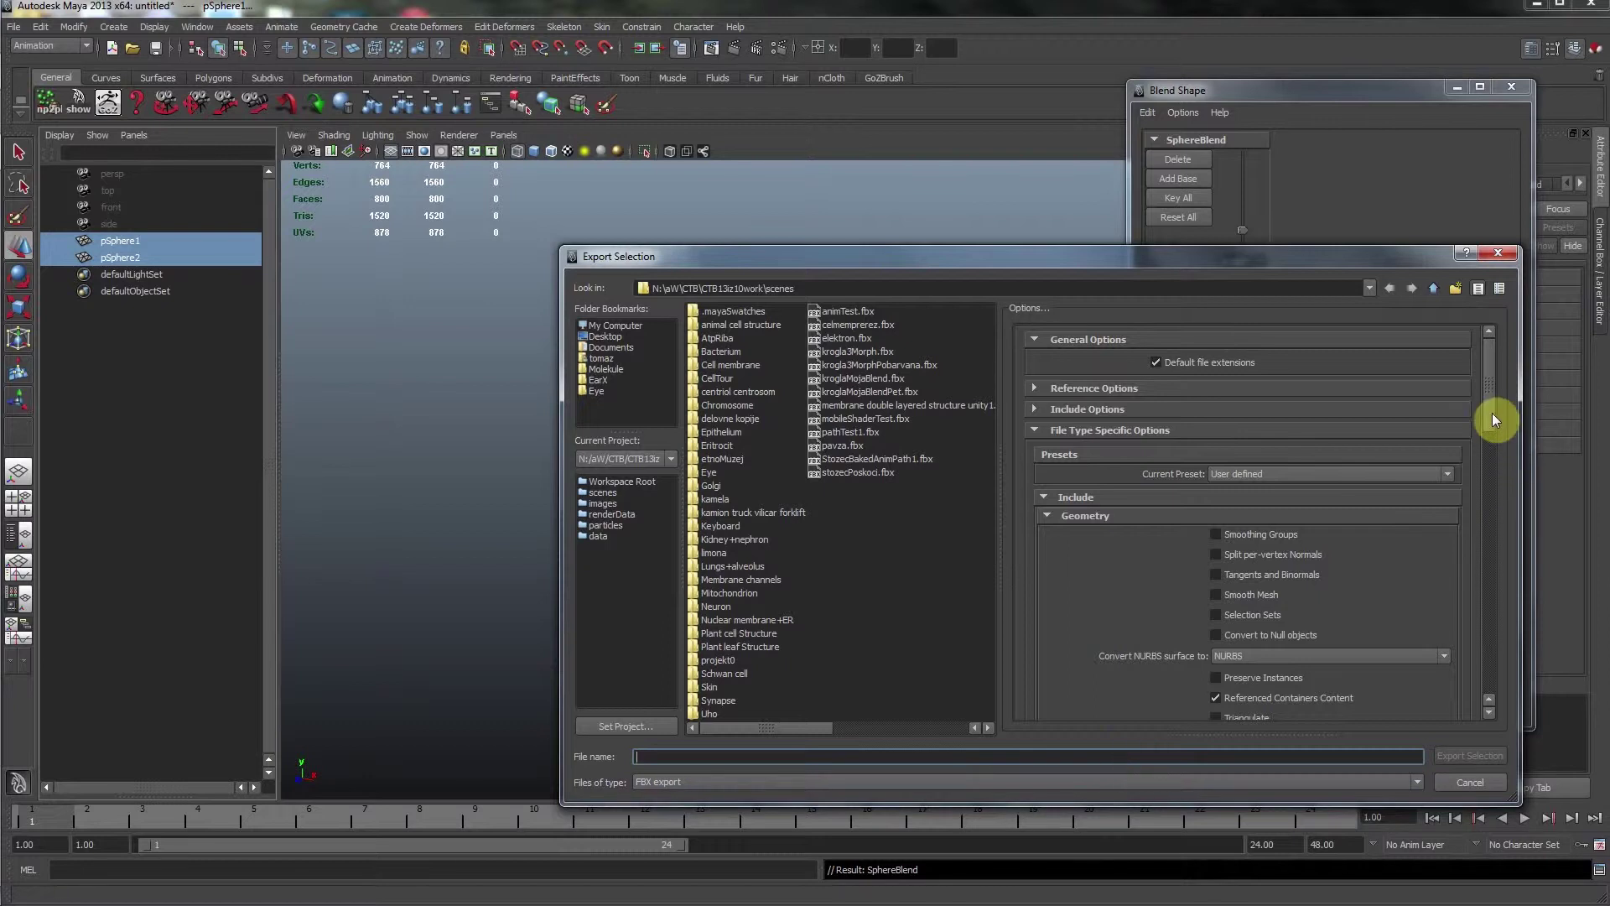
pyautogui.moveTo(1492, 412); pyautogui.dragTo(1492, 475)
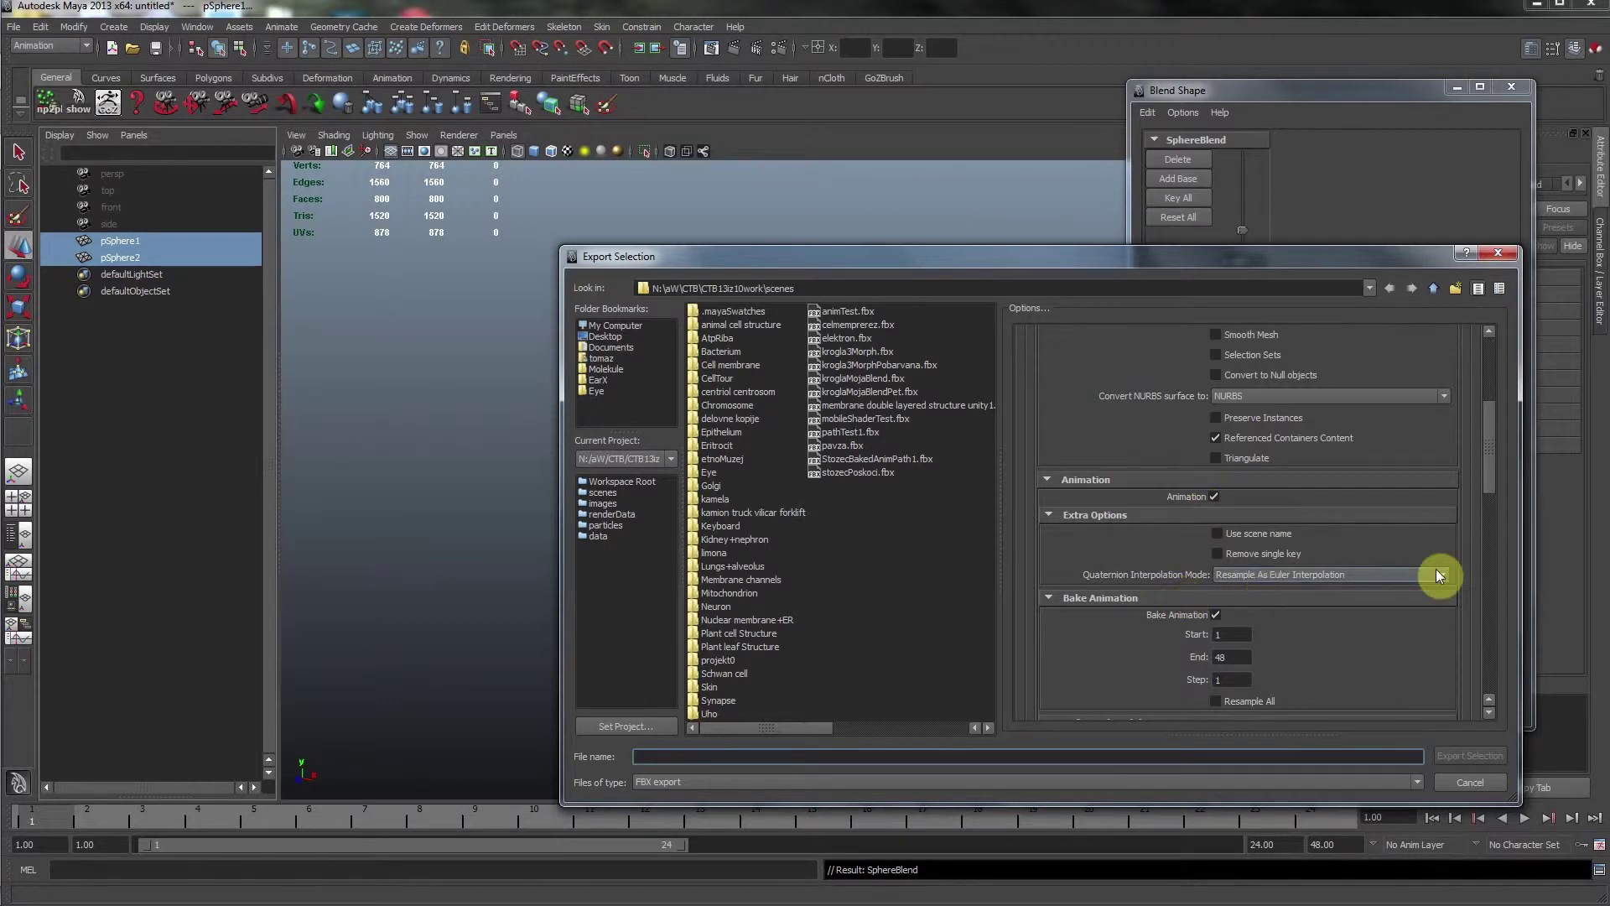
pyautogui.moveTo(1489, 467); pyautogui.dragTo(1491, 523)
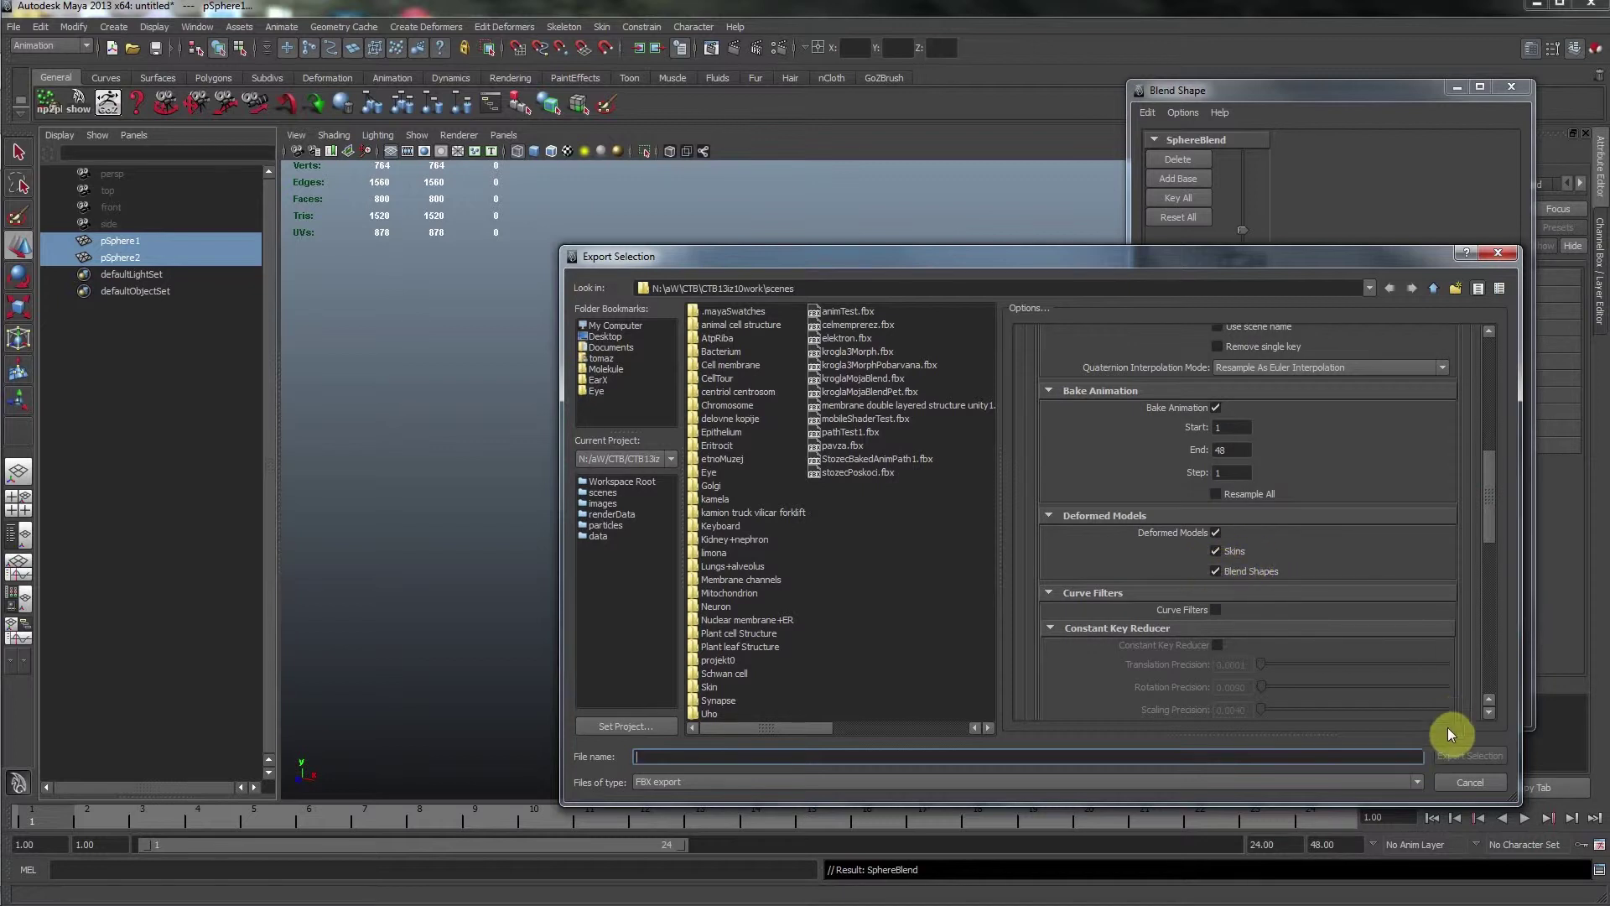
pyautogui.click(978, 757)
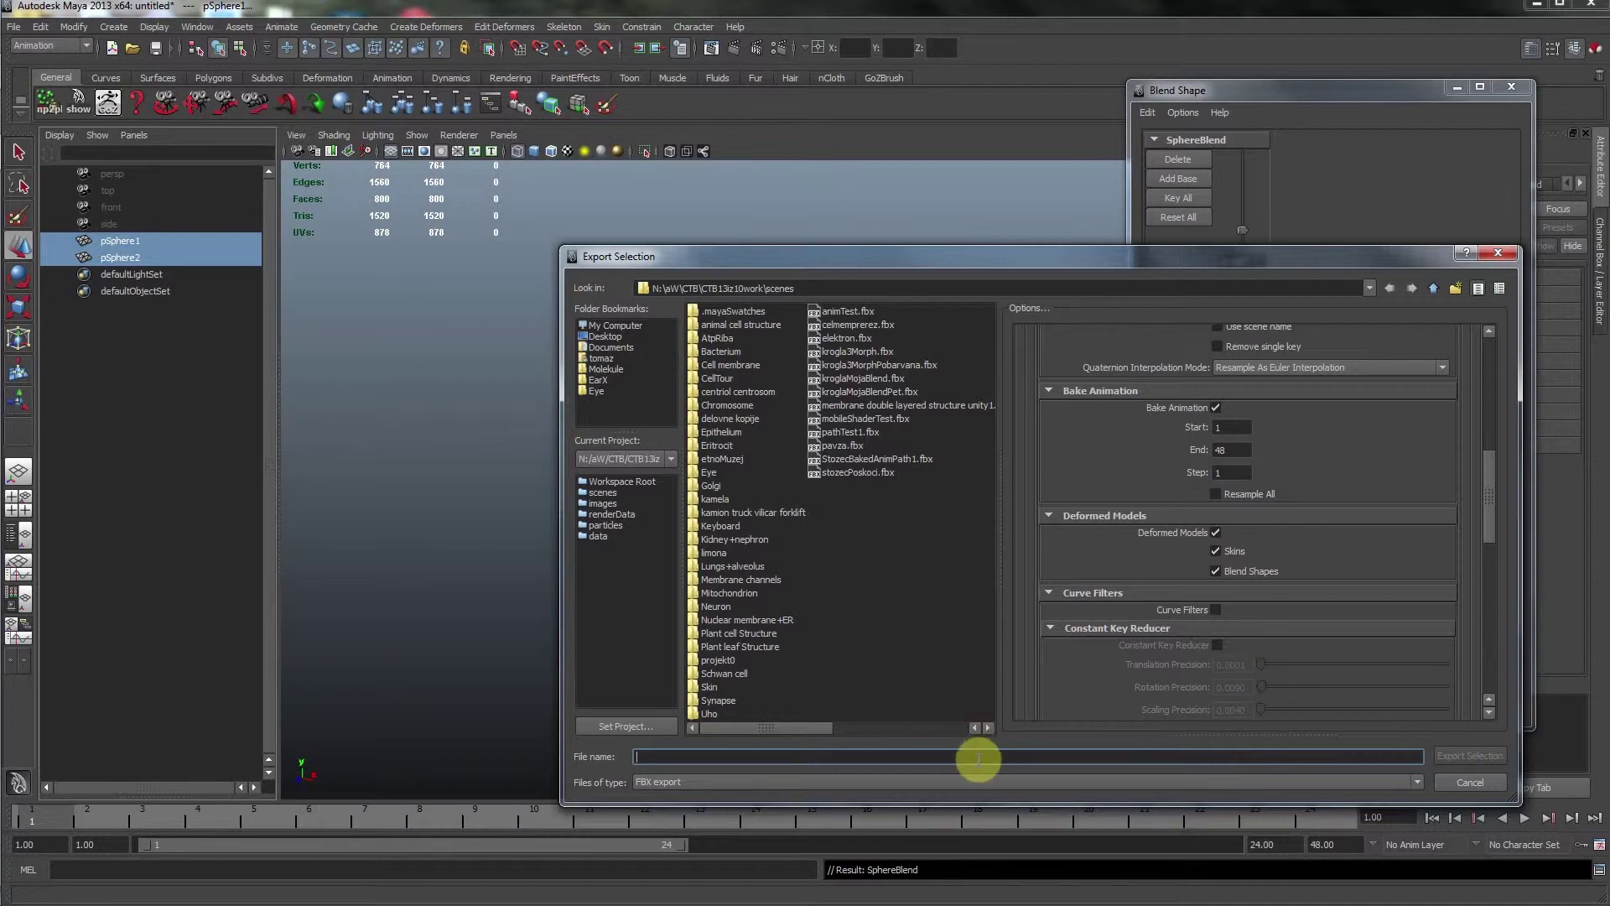
pyautogui.write('SphereBlended')
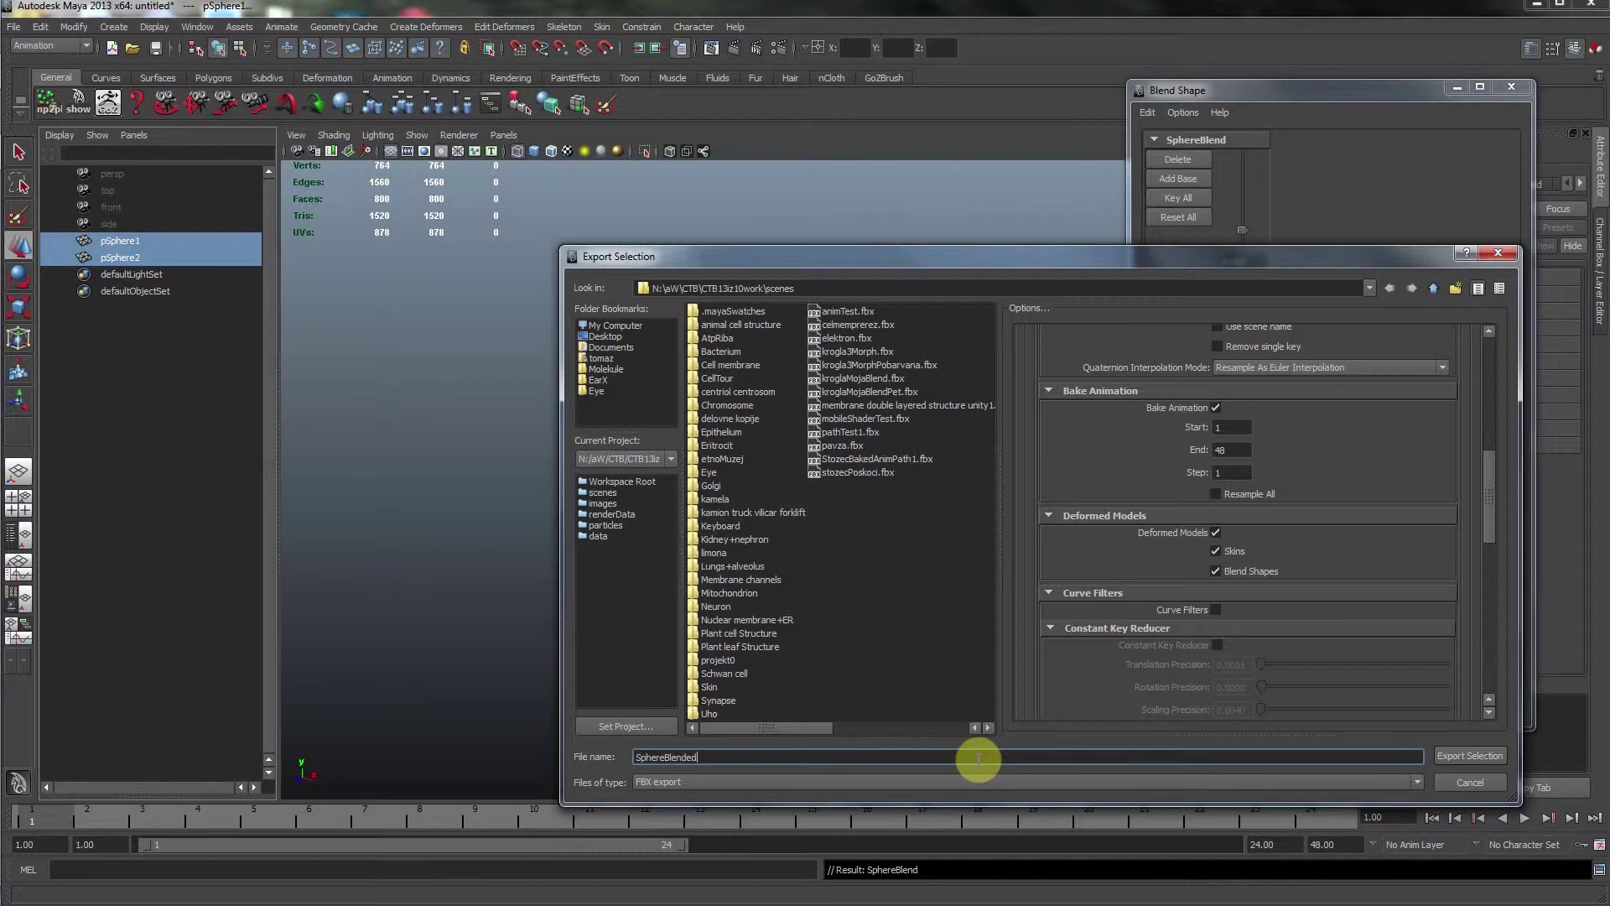
pyautogui.click(1449, 757)
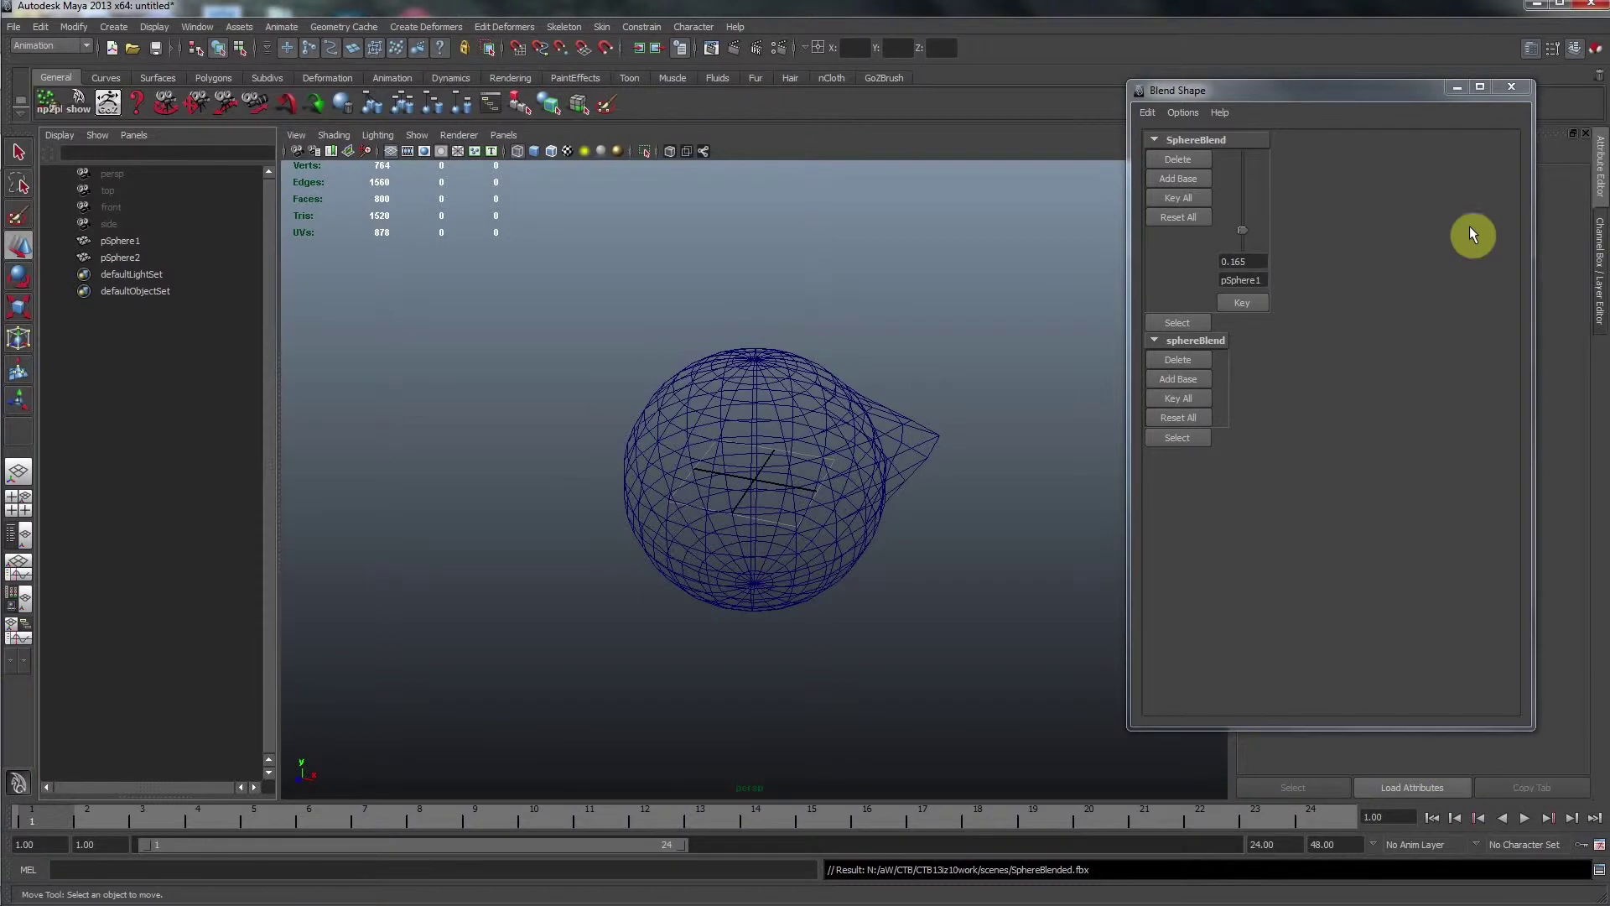
# - Minimize Maya, open the scenes folder of CTB13iz10work and select the exported SphereBlended.fbx
pyautogui.click(1455, 88)
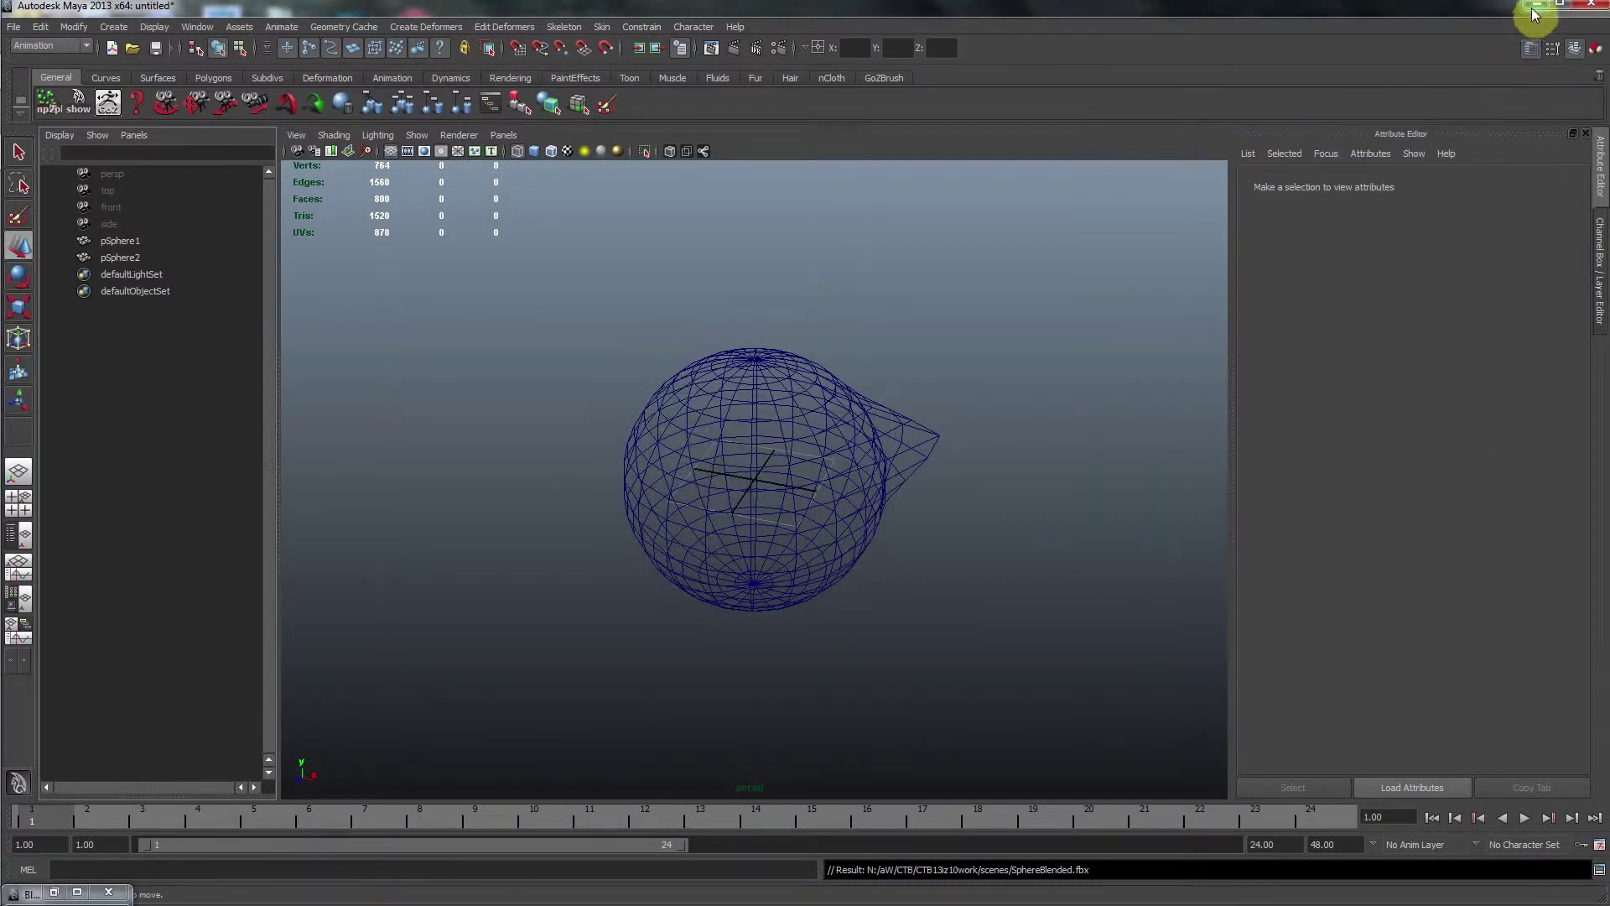
pyautogui.click(1532, 10)
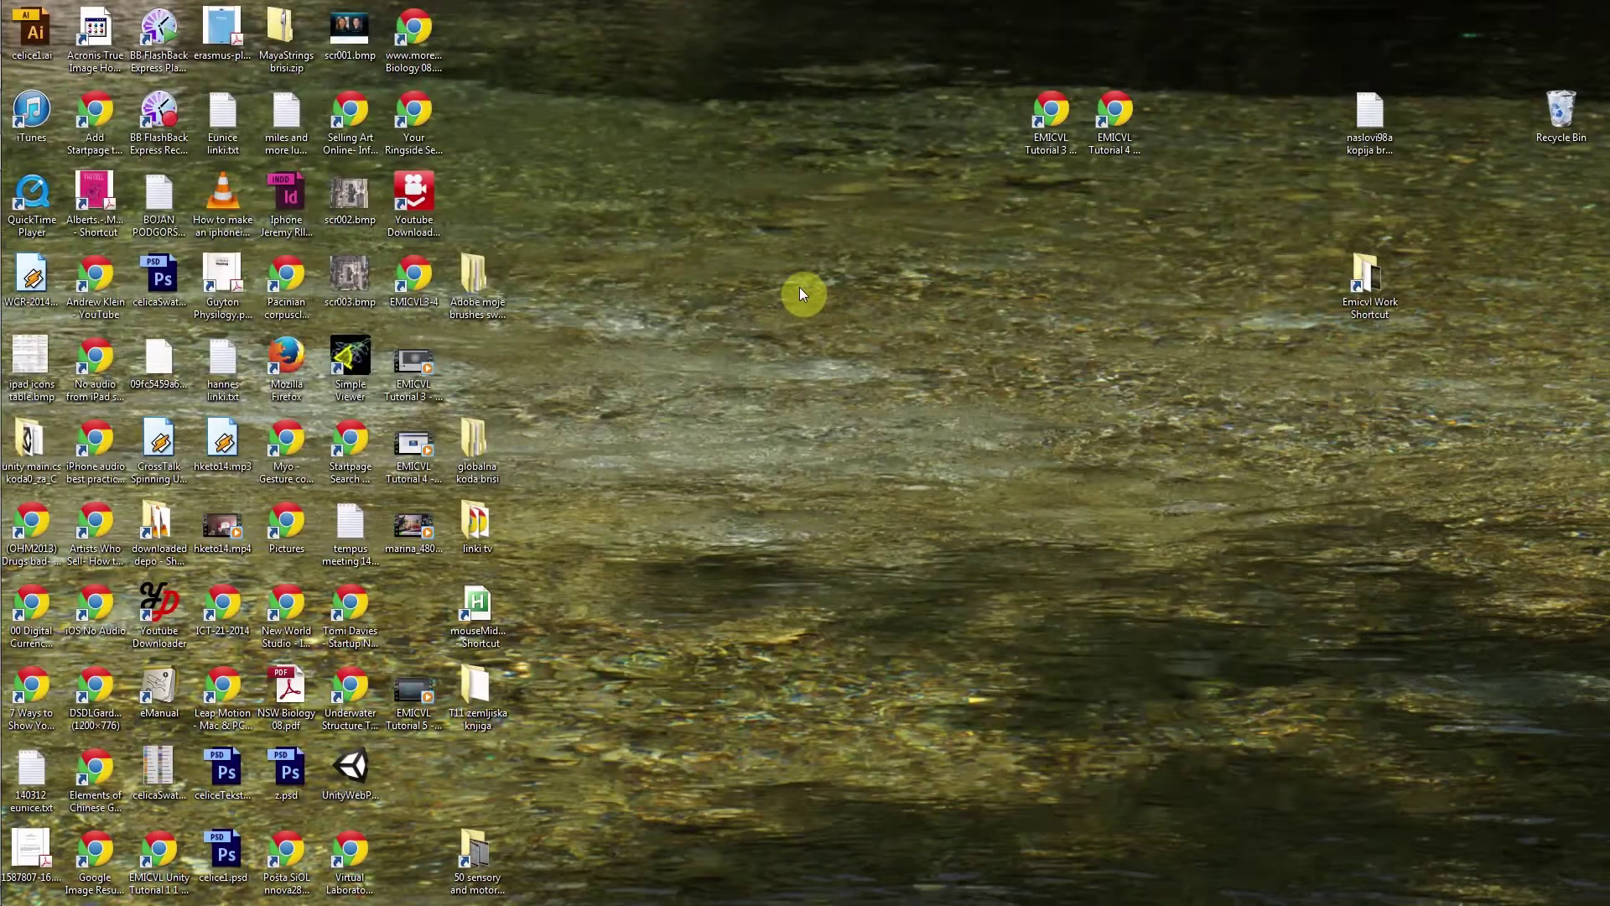
pyautogui.moveTo(964, 25)
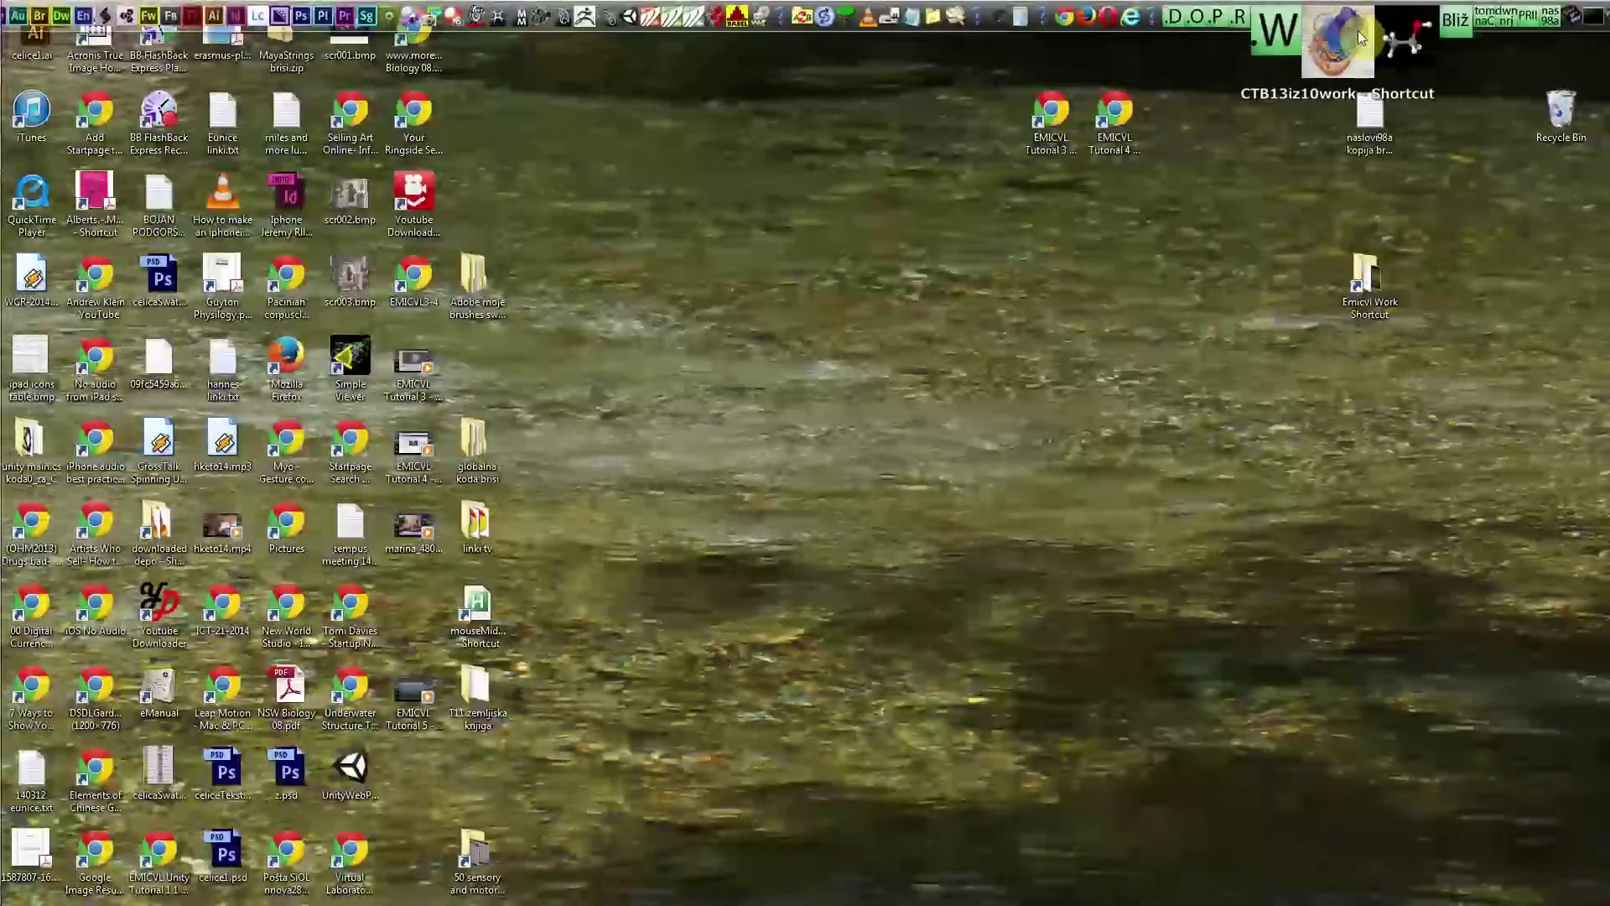
pyautogui.click(1360, 37)
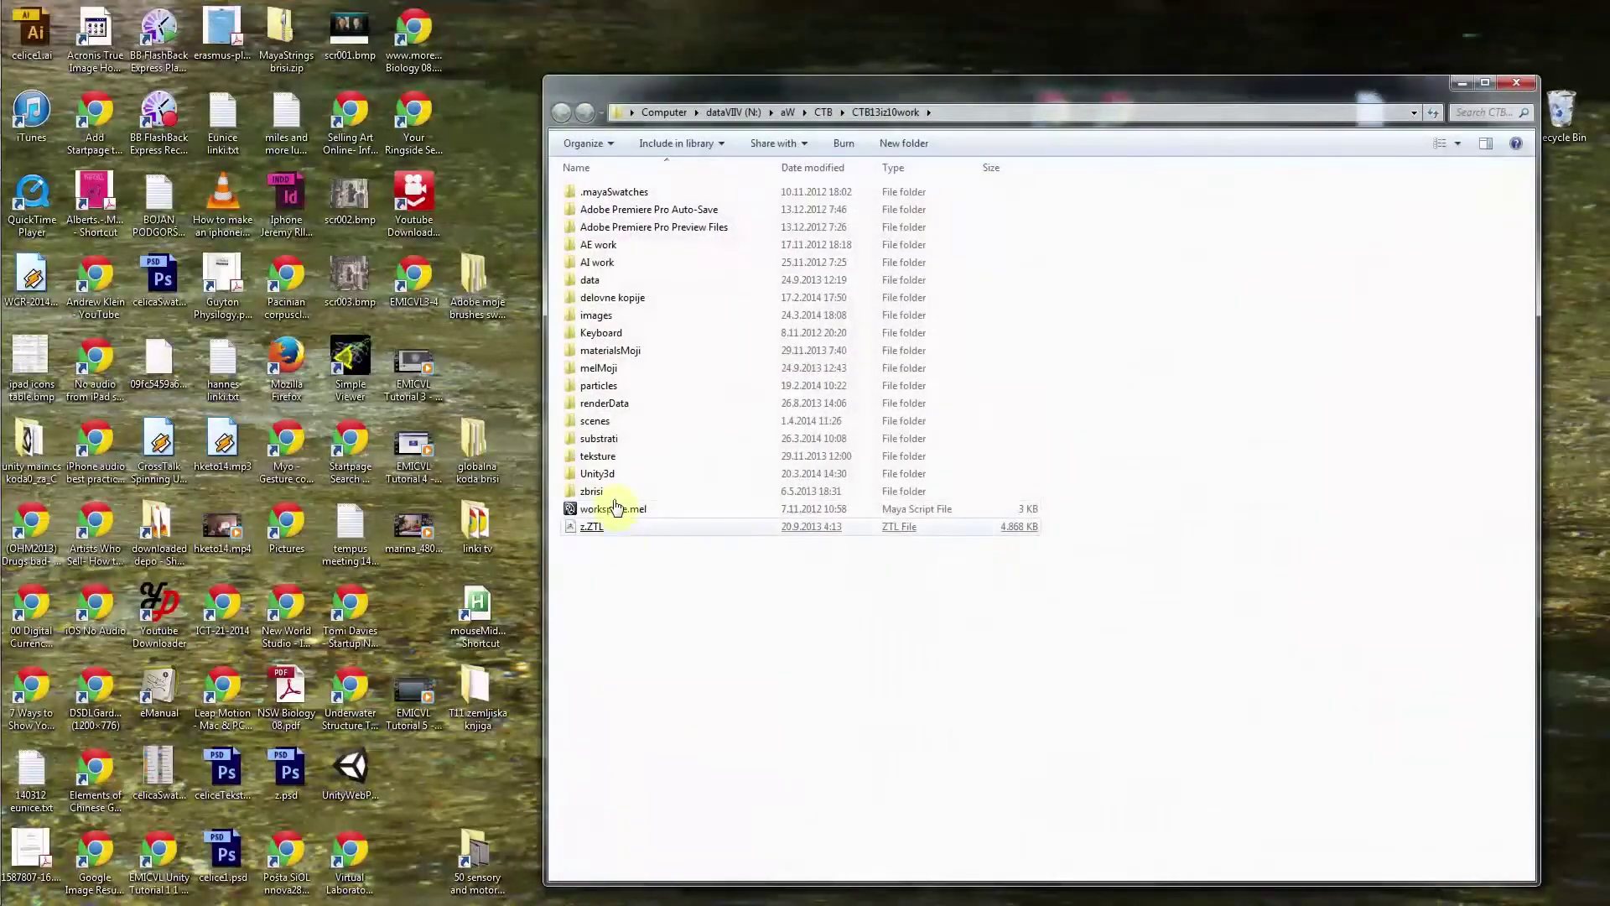
pyautogui.doubleClick(607, 420)
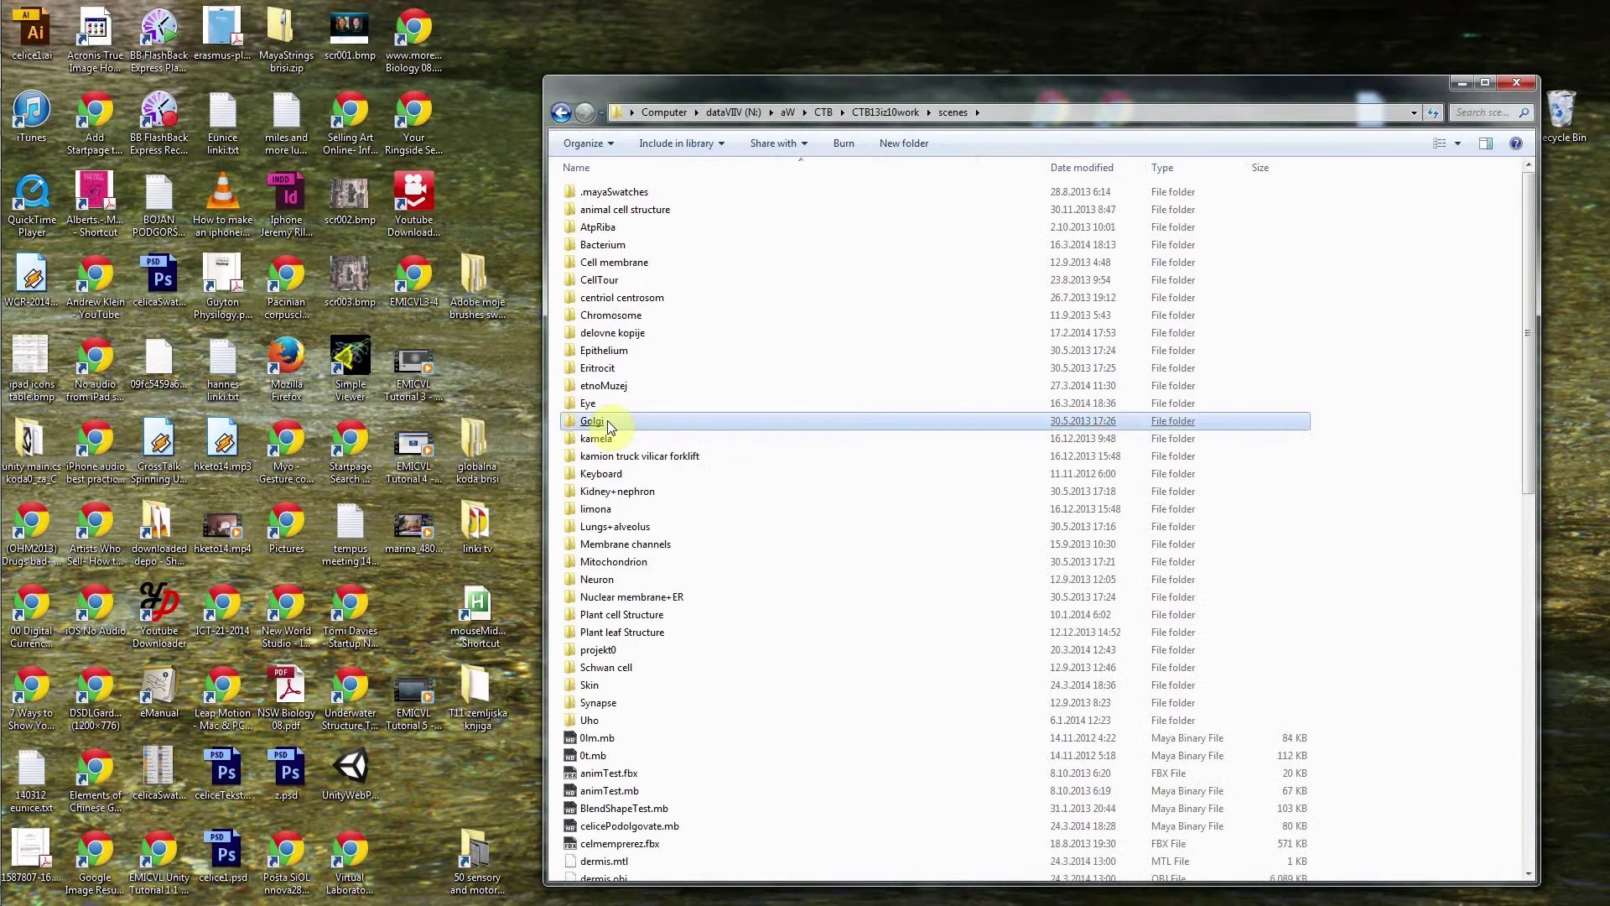
pyautogui.moveTo(1528, 398); pyautogui.dragTo(1531, 793)
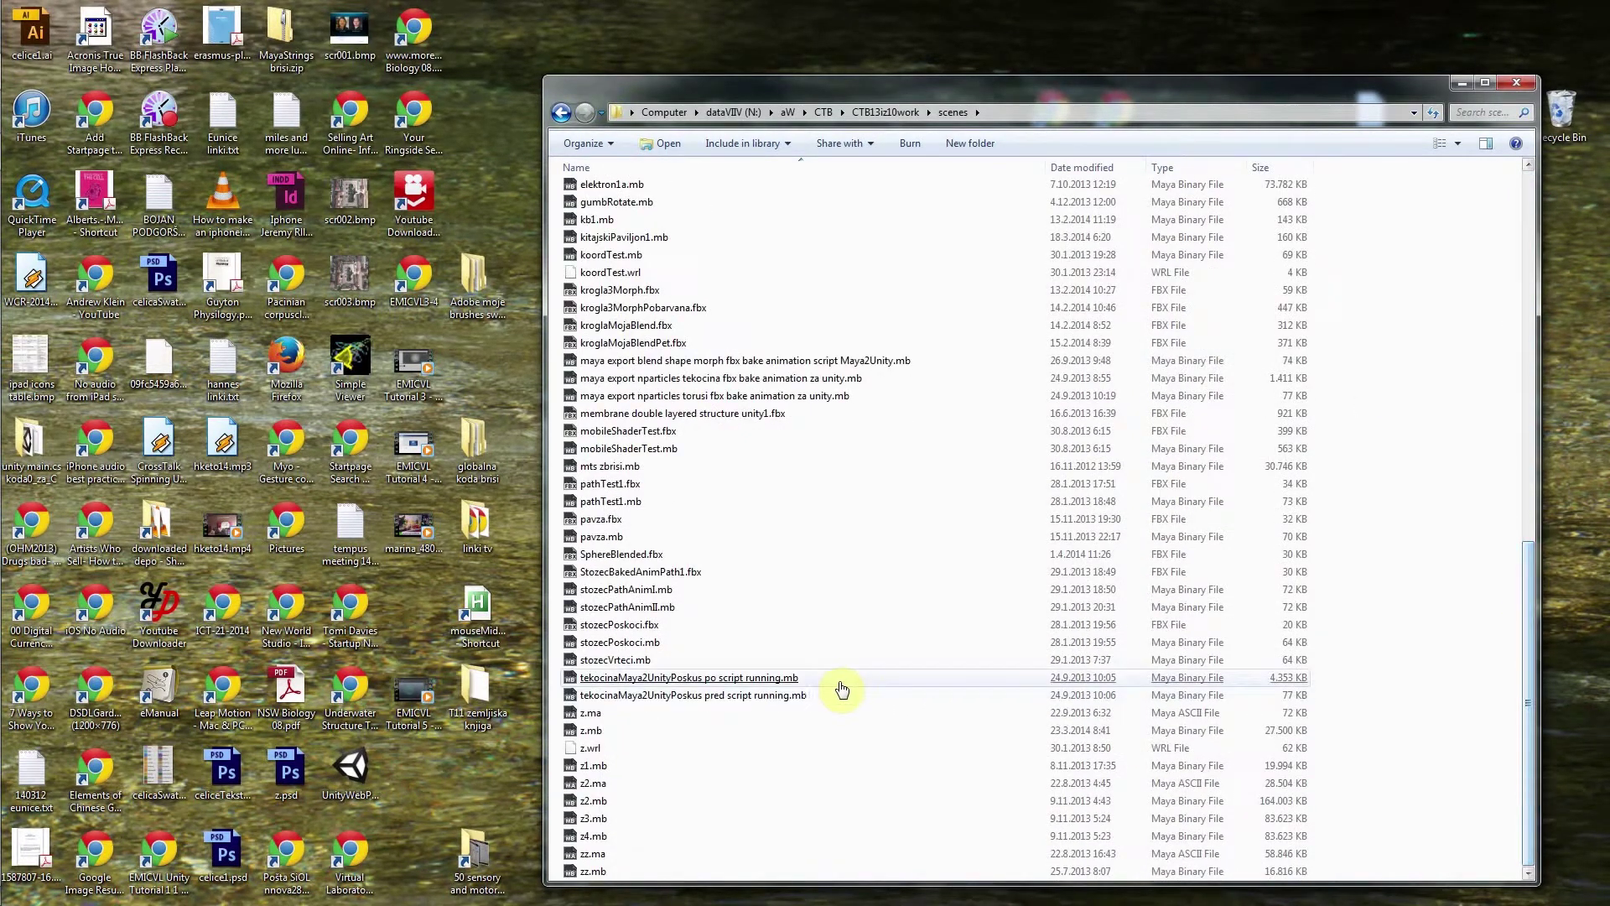
pyautogui.click(633, 560)
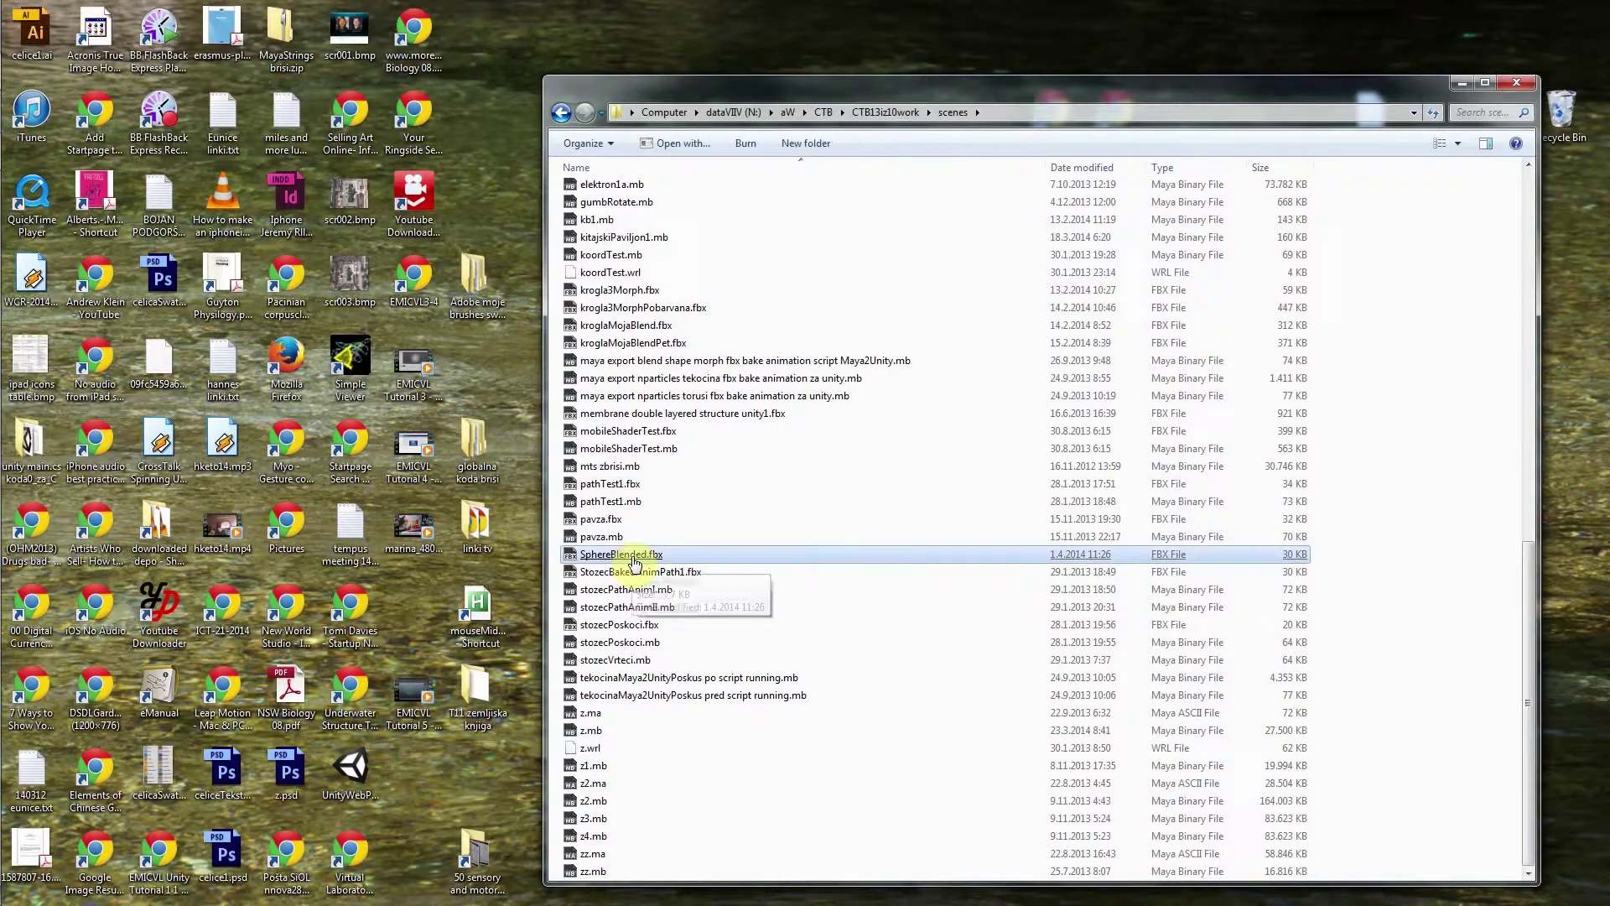
# - Move SphereBlended.fbx from the scenes folder into the Assets folder of the Emicvltest1 project and close both folder windows
pyautogui.moveTo(894, 92); pyautogui.dragTo(488, 67)
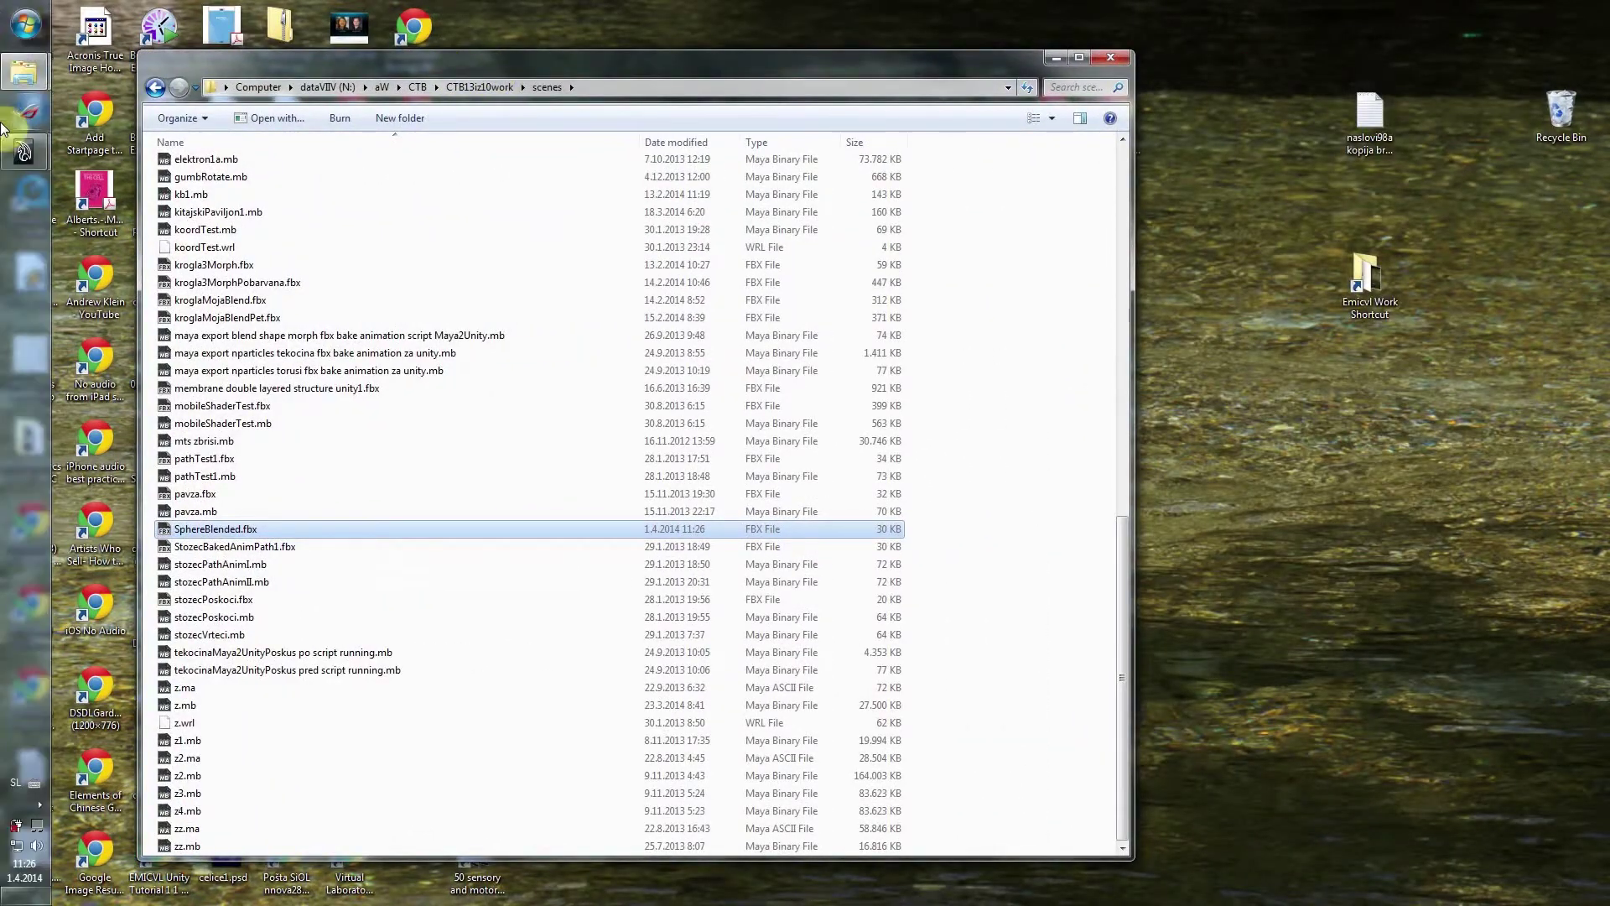
pyautogui.moveTo(23, 72)
pyautogui.click(151, 79)
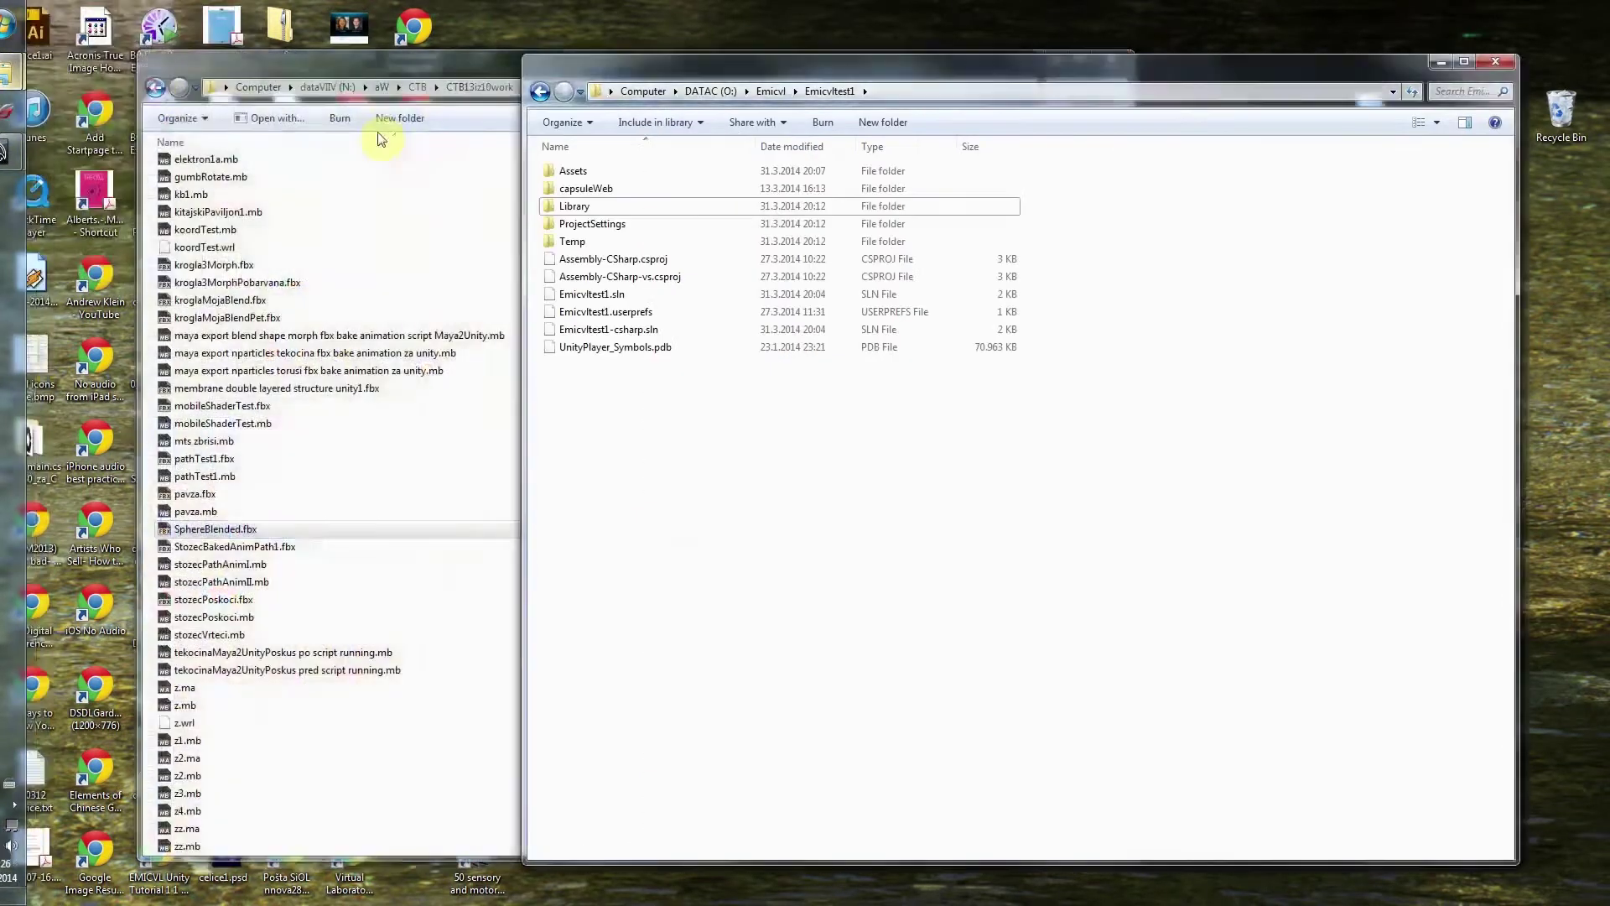
pyautogui.doubleClick(574, 171)
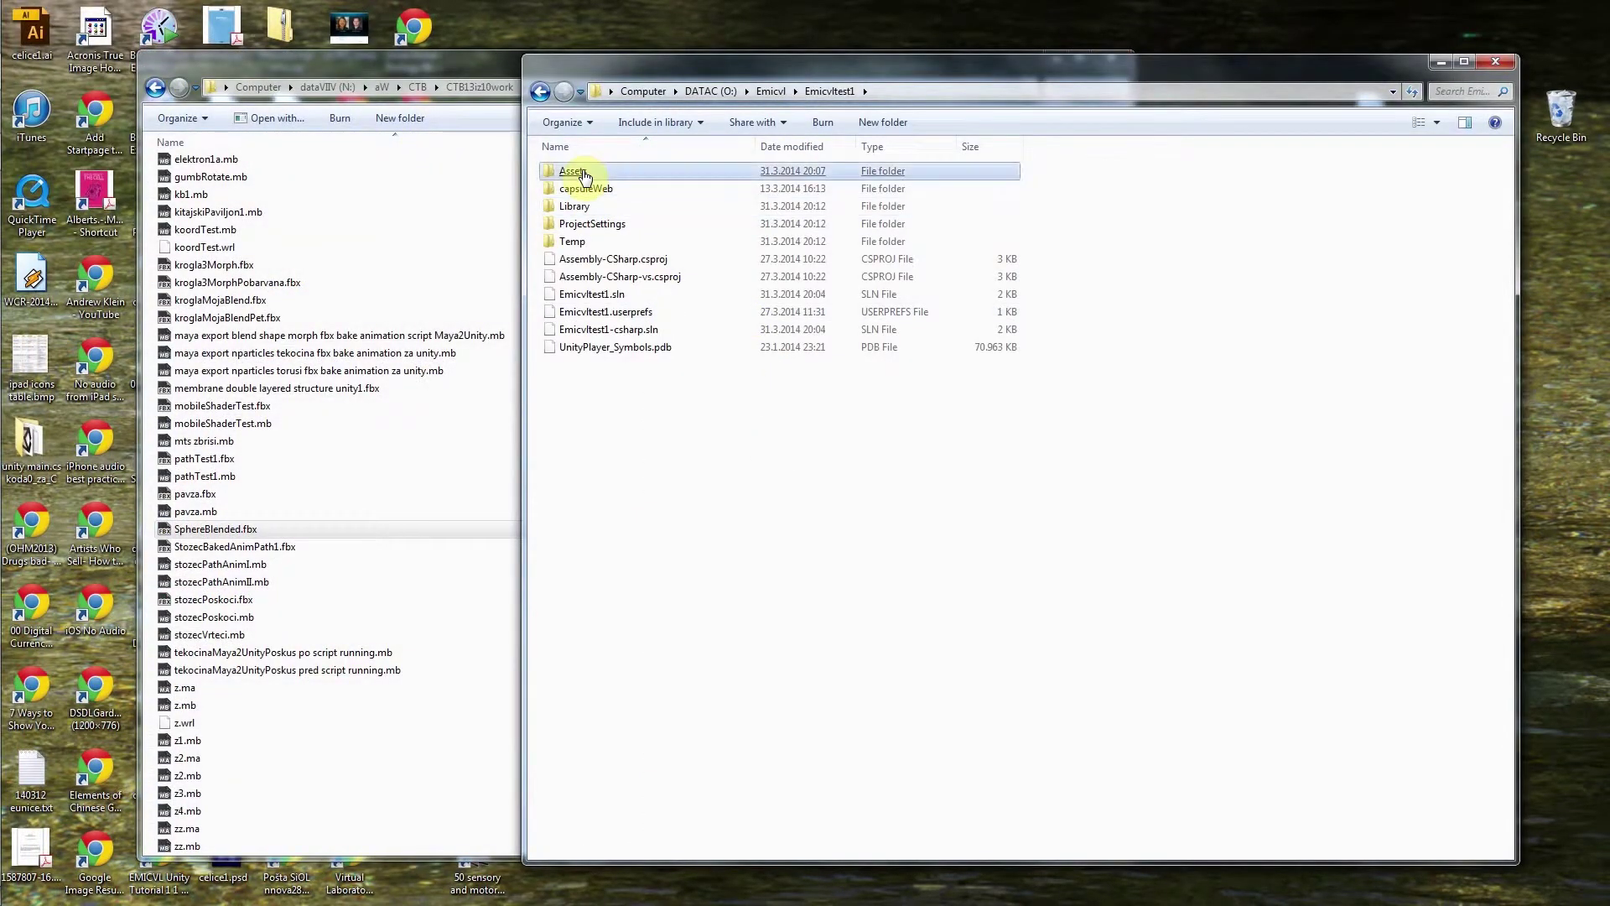
pyautogui.click(585, 173)
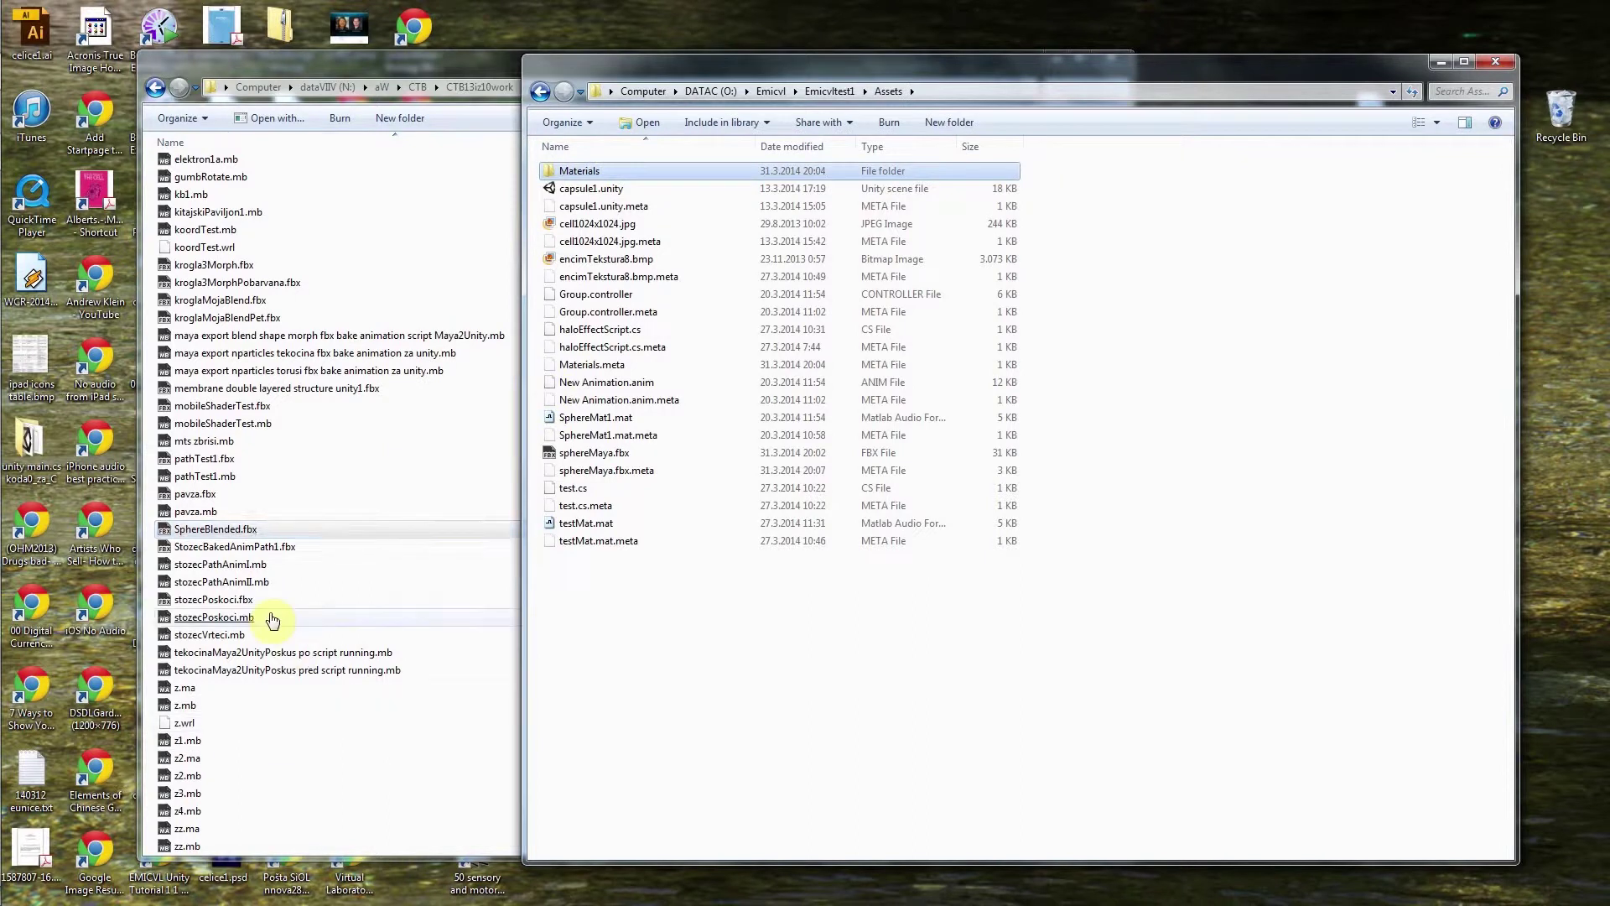
pyautogui.moveTo(165, 533); pyautogui.dragTo(701, 671)
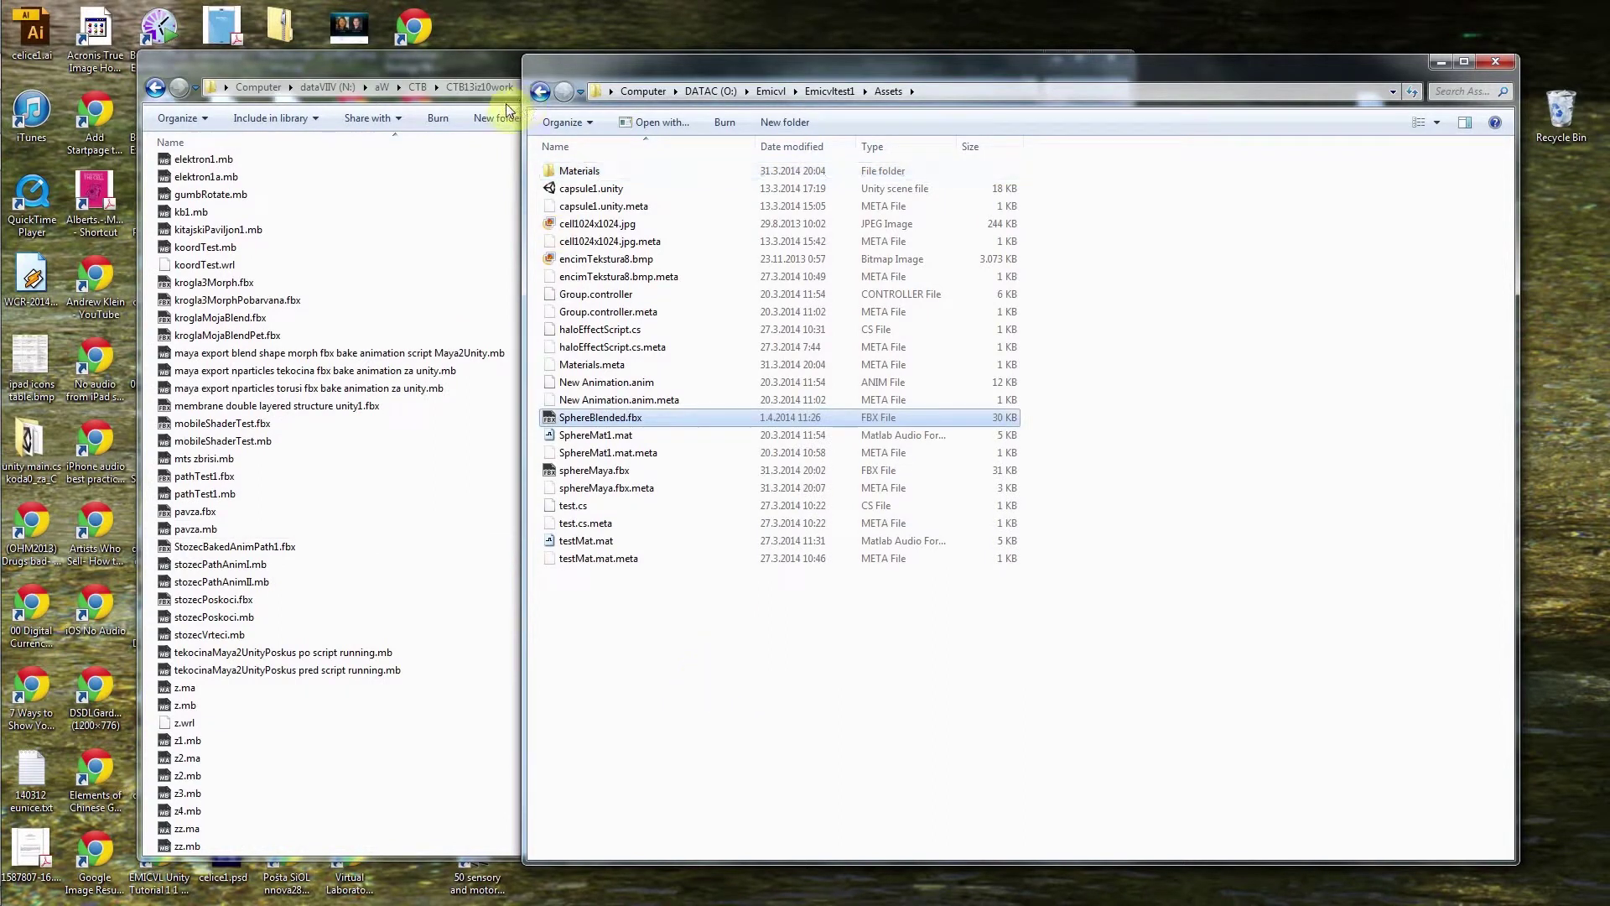
pyautogui.click(485, 62)
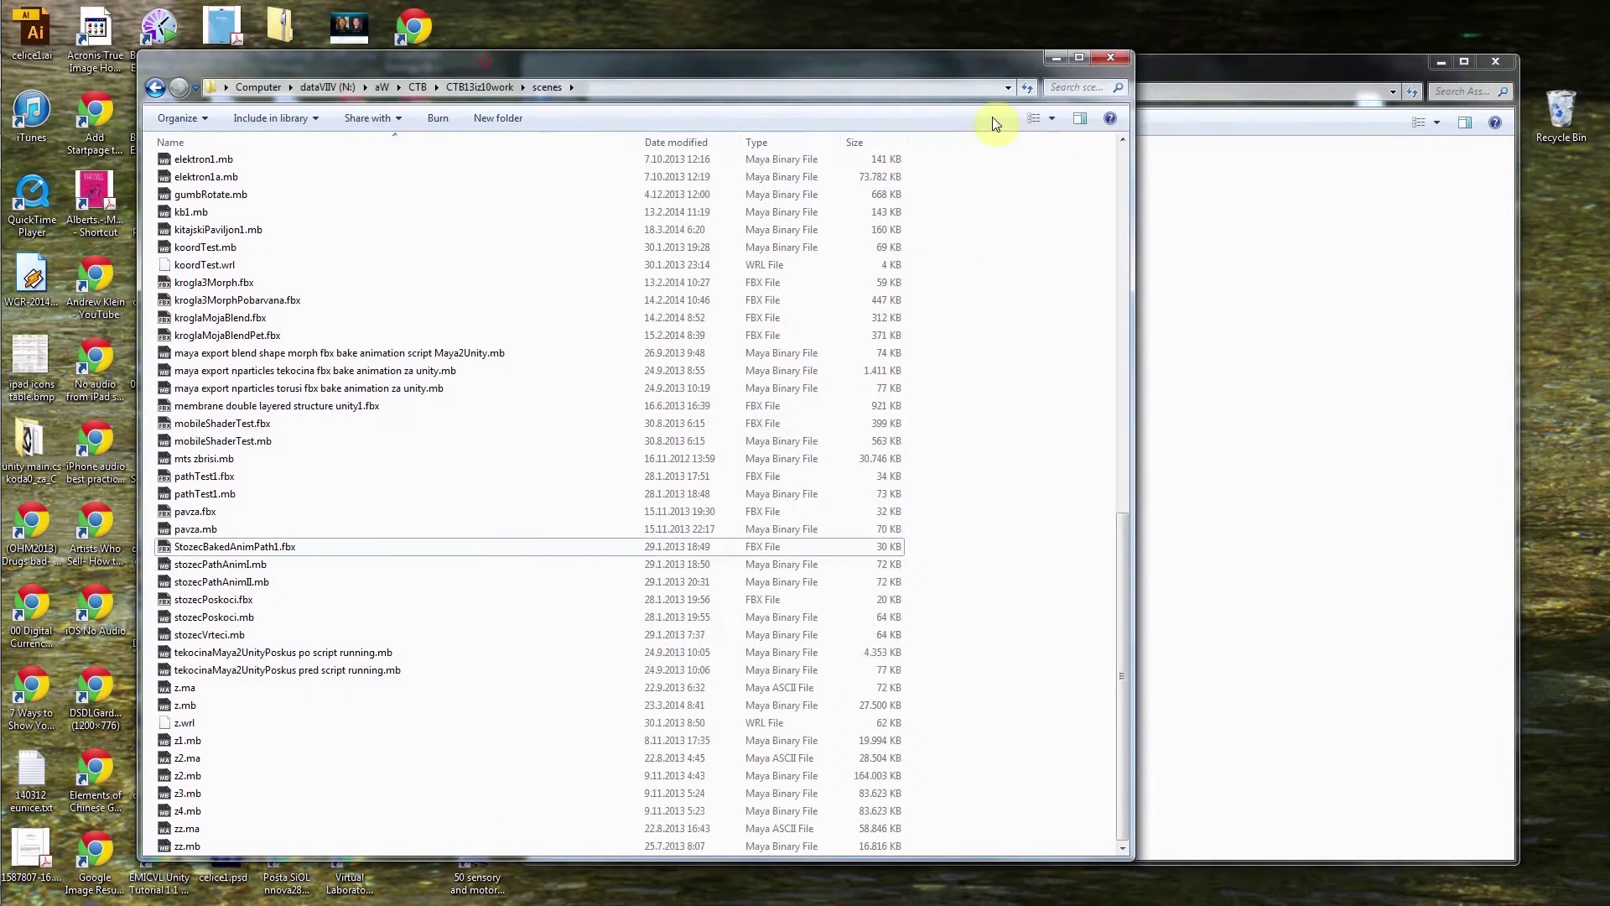
pyautogui.click(1108, 60)
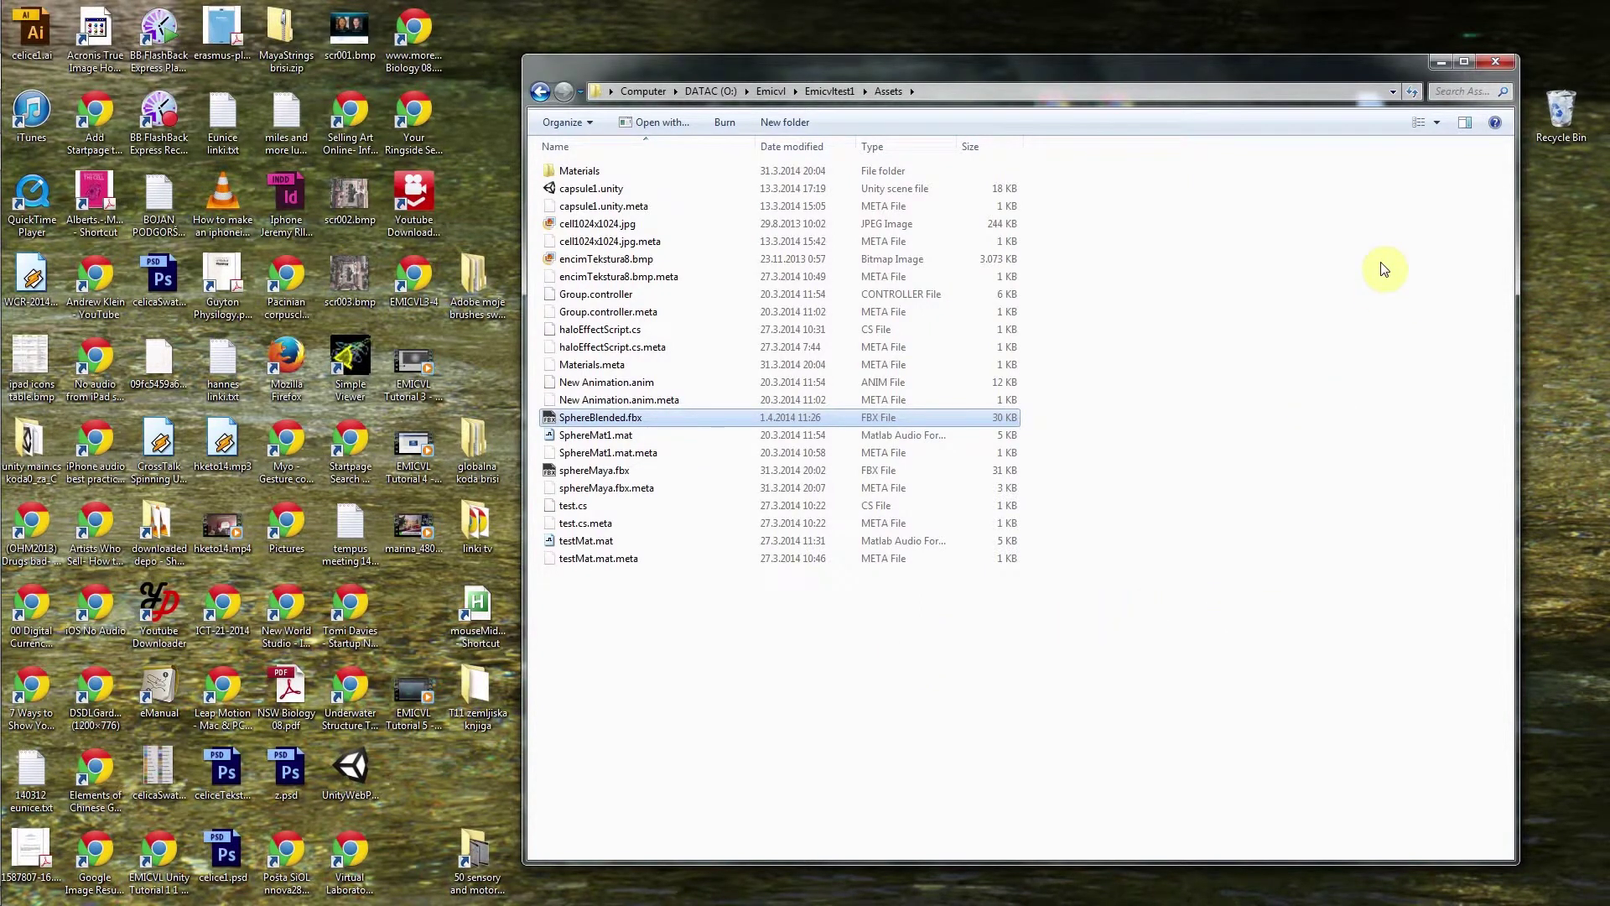
pyautogui.click(1495, 64)
# - Launch Unity with the Emicvltest1 project and dismiss the welcome window
pyautogui.moveTo(856, 7)
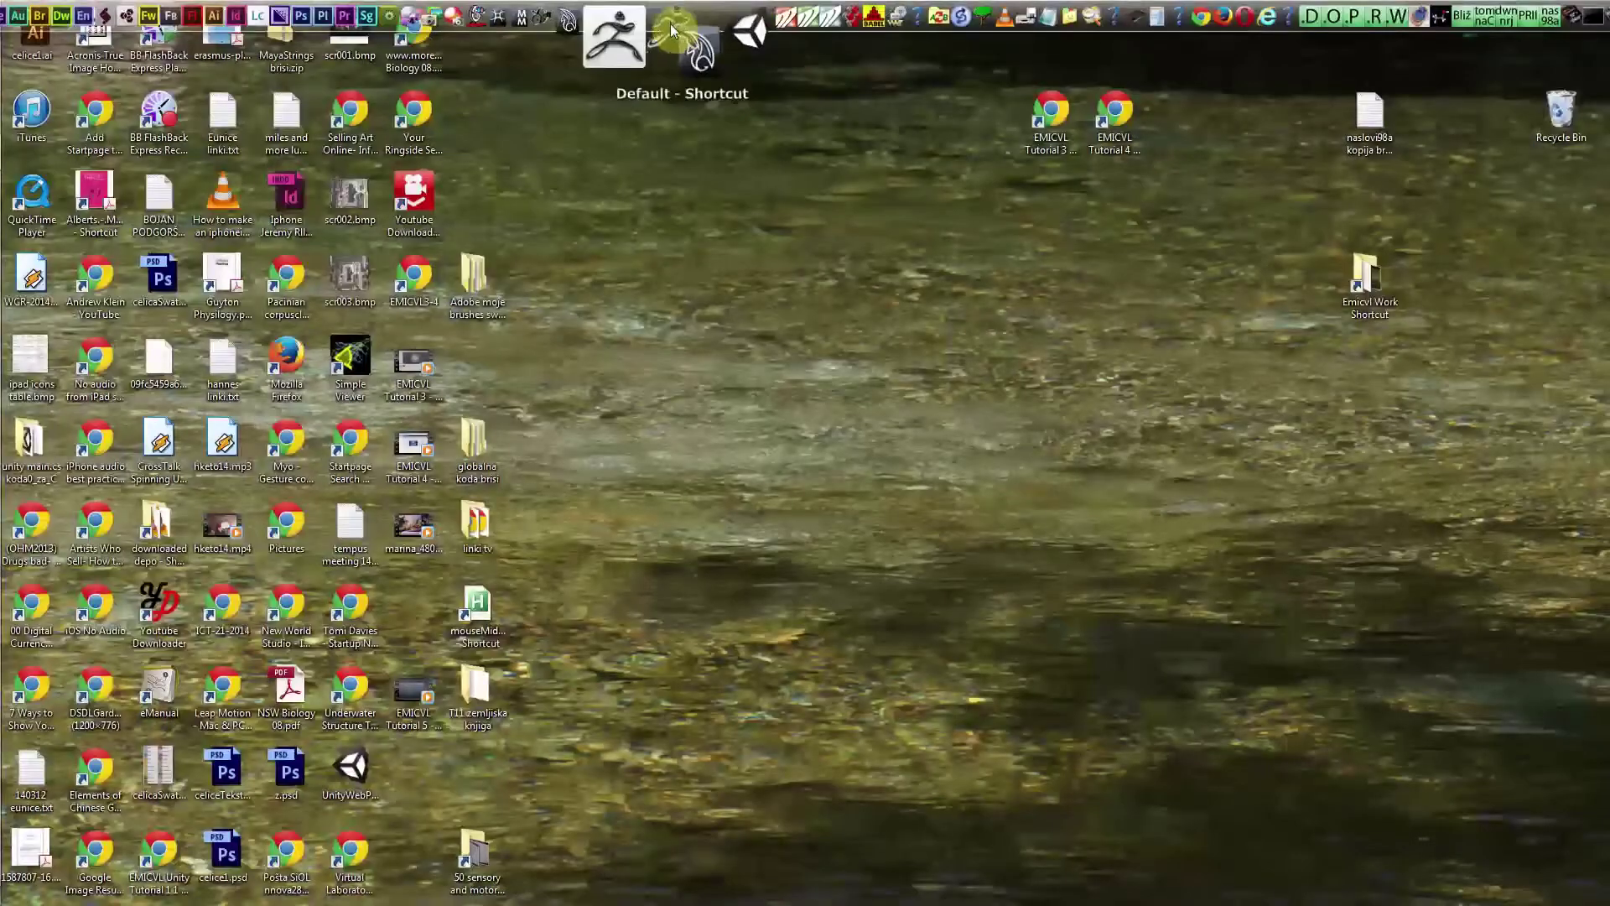
pyautogui.click(697, 40)
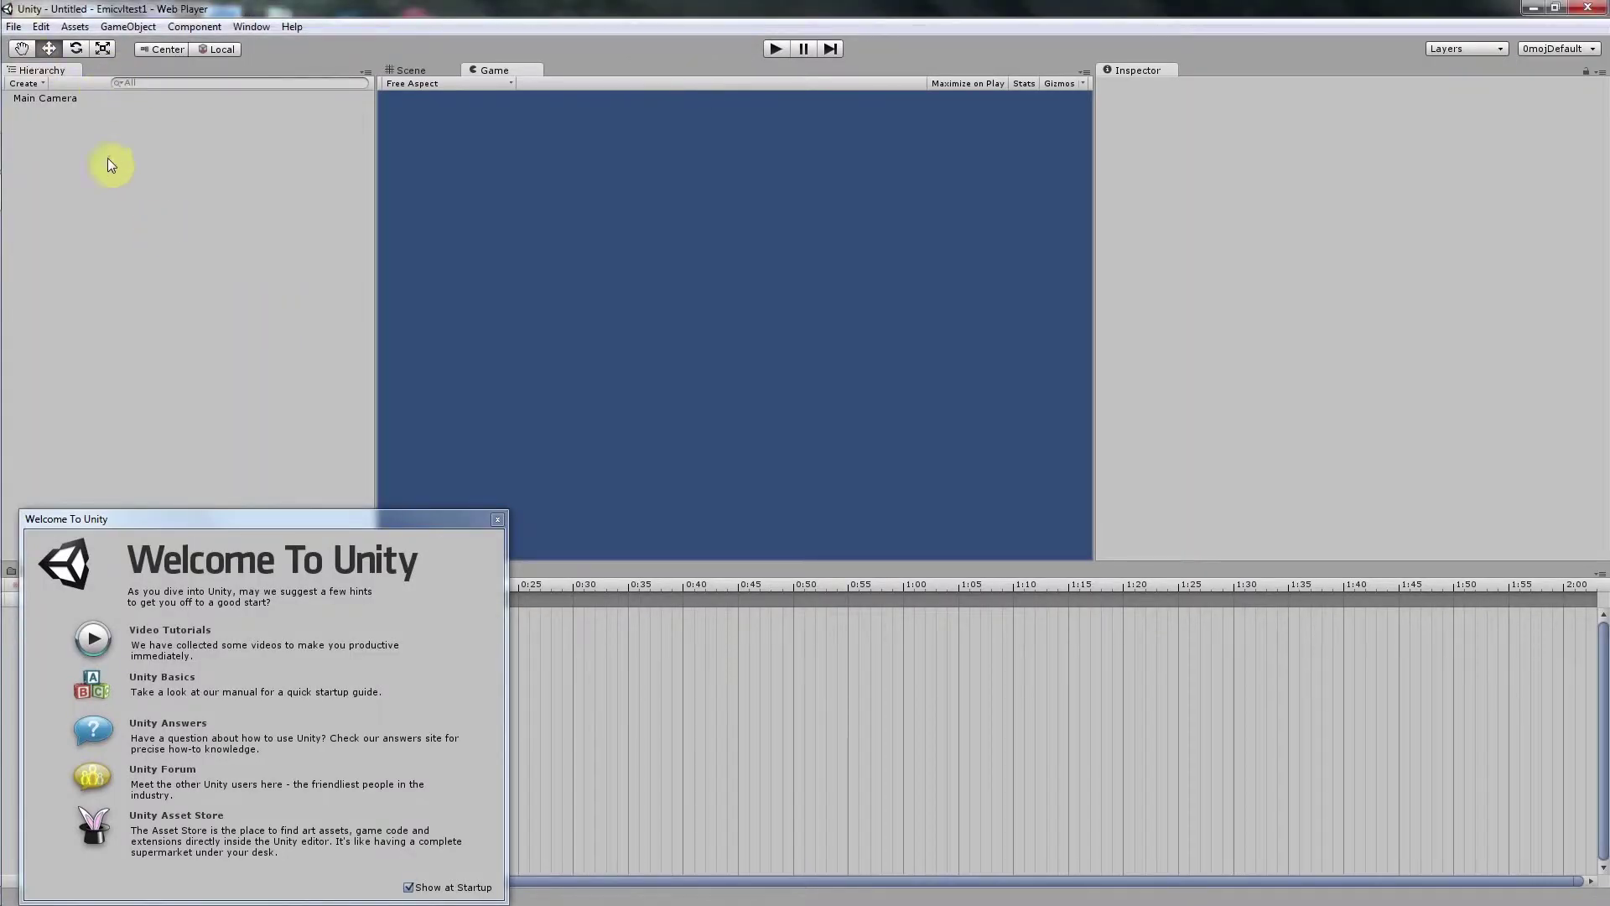
pyautogui.click(498, 519)
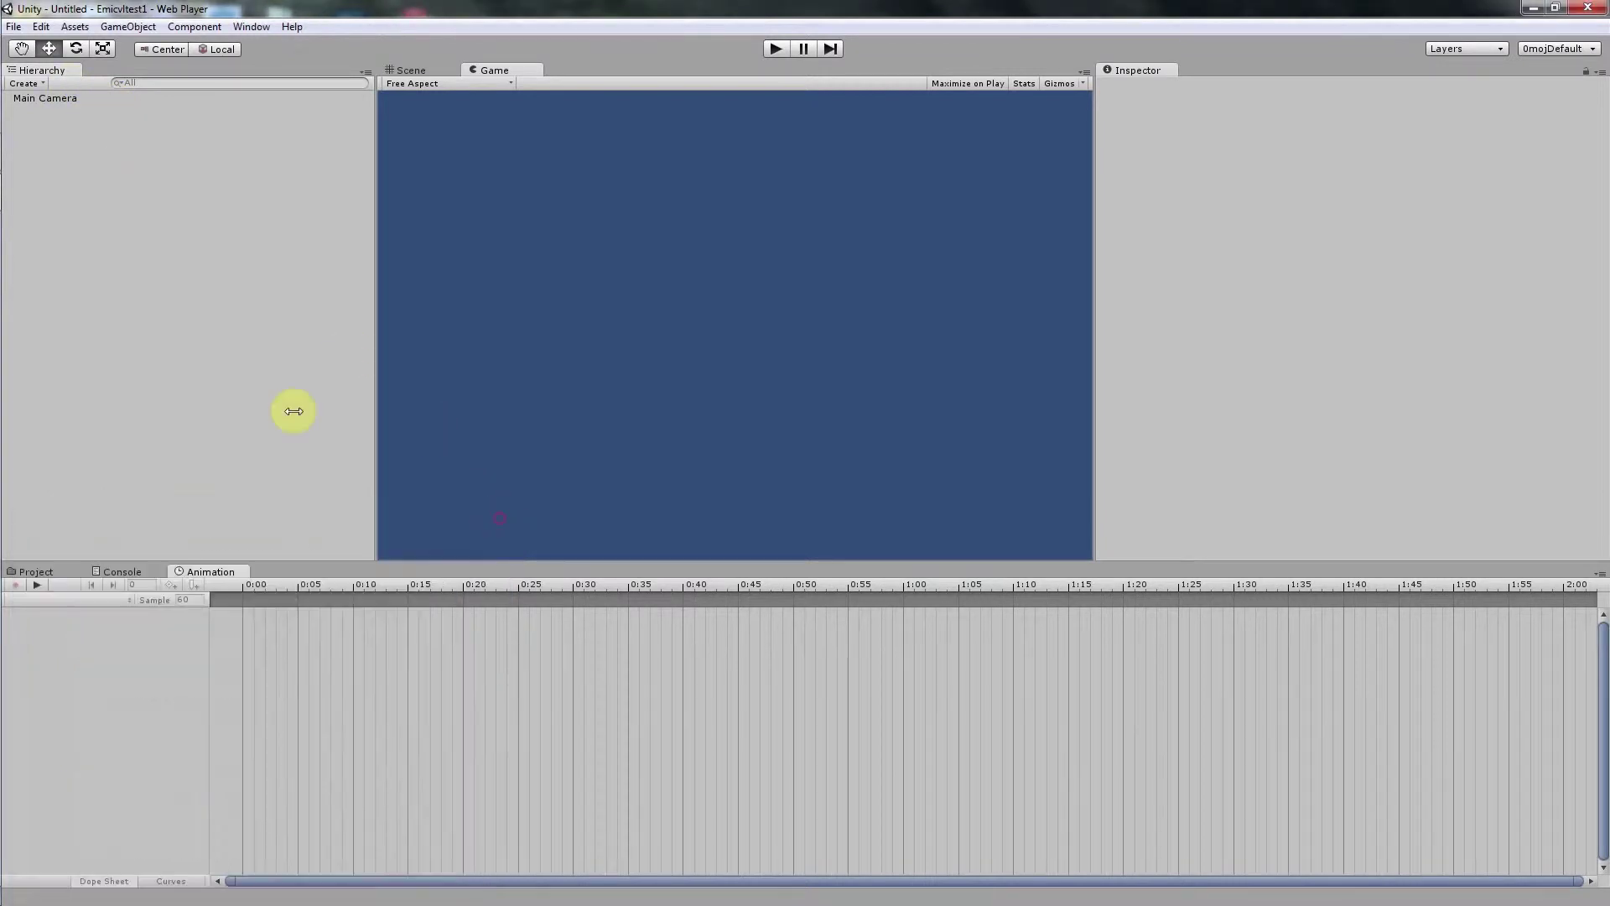
# - Set the scale factor of the SphereBlended model to 10 in its import settings and apply the change
pyautogui.click(35, 572)
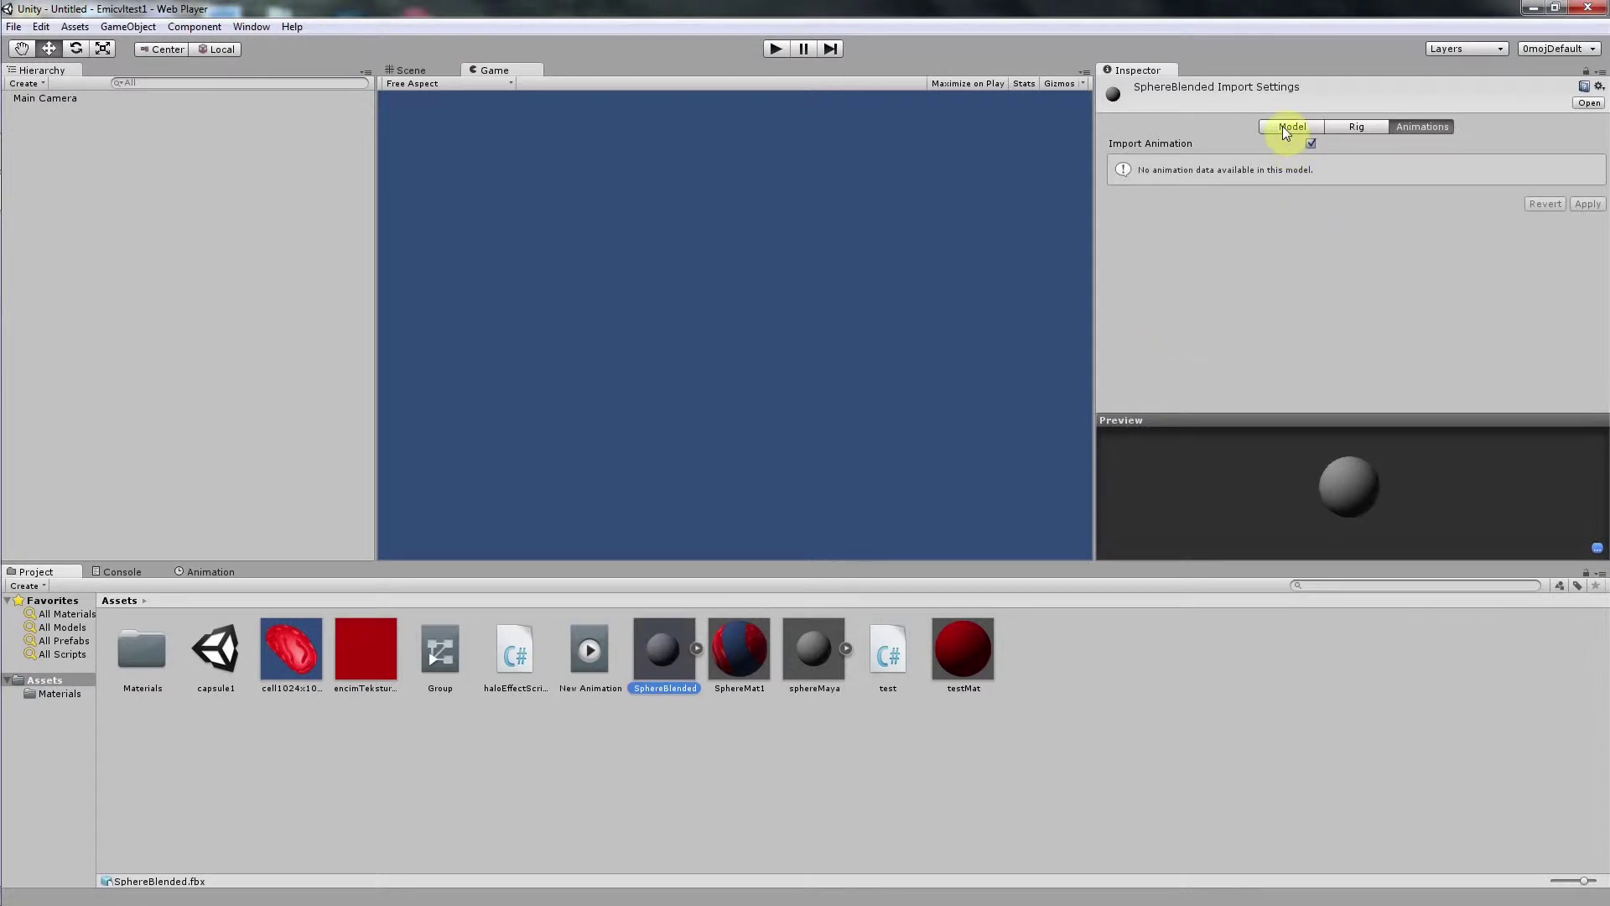
pyautogui.click(1283, 128)
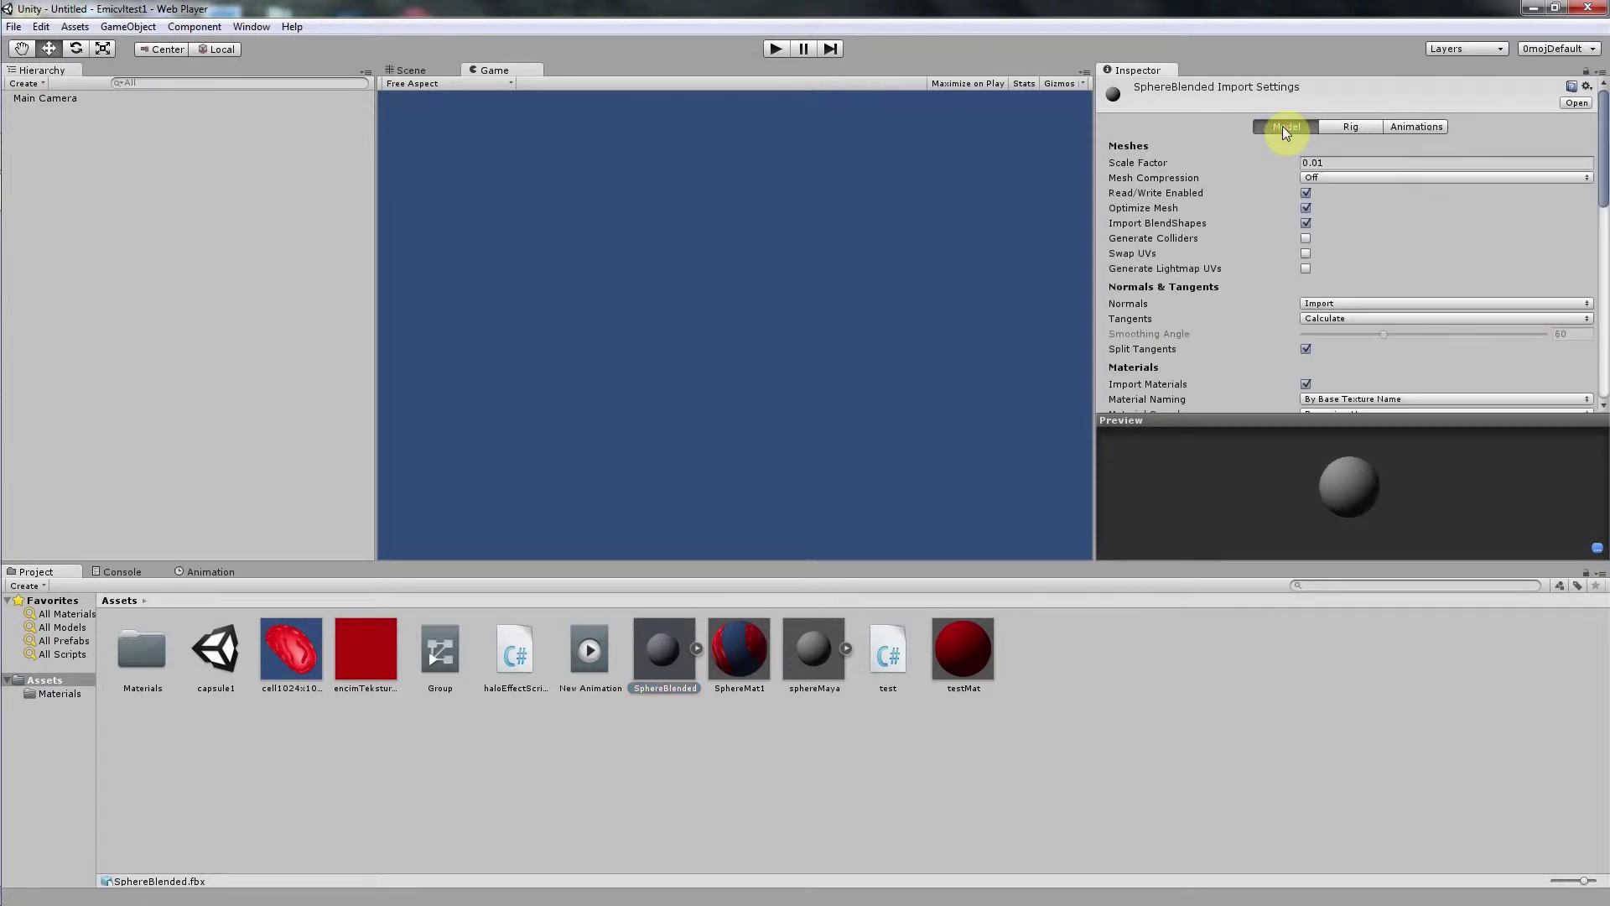
pyautogui.click(1325, 161)
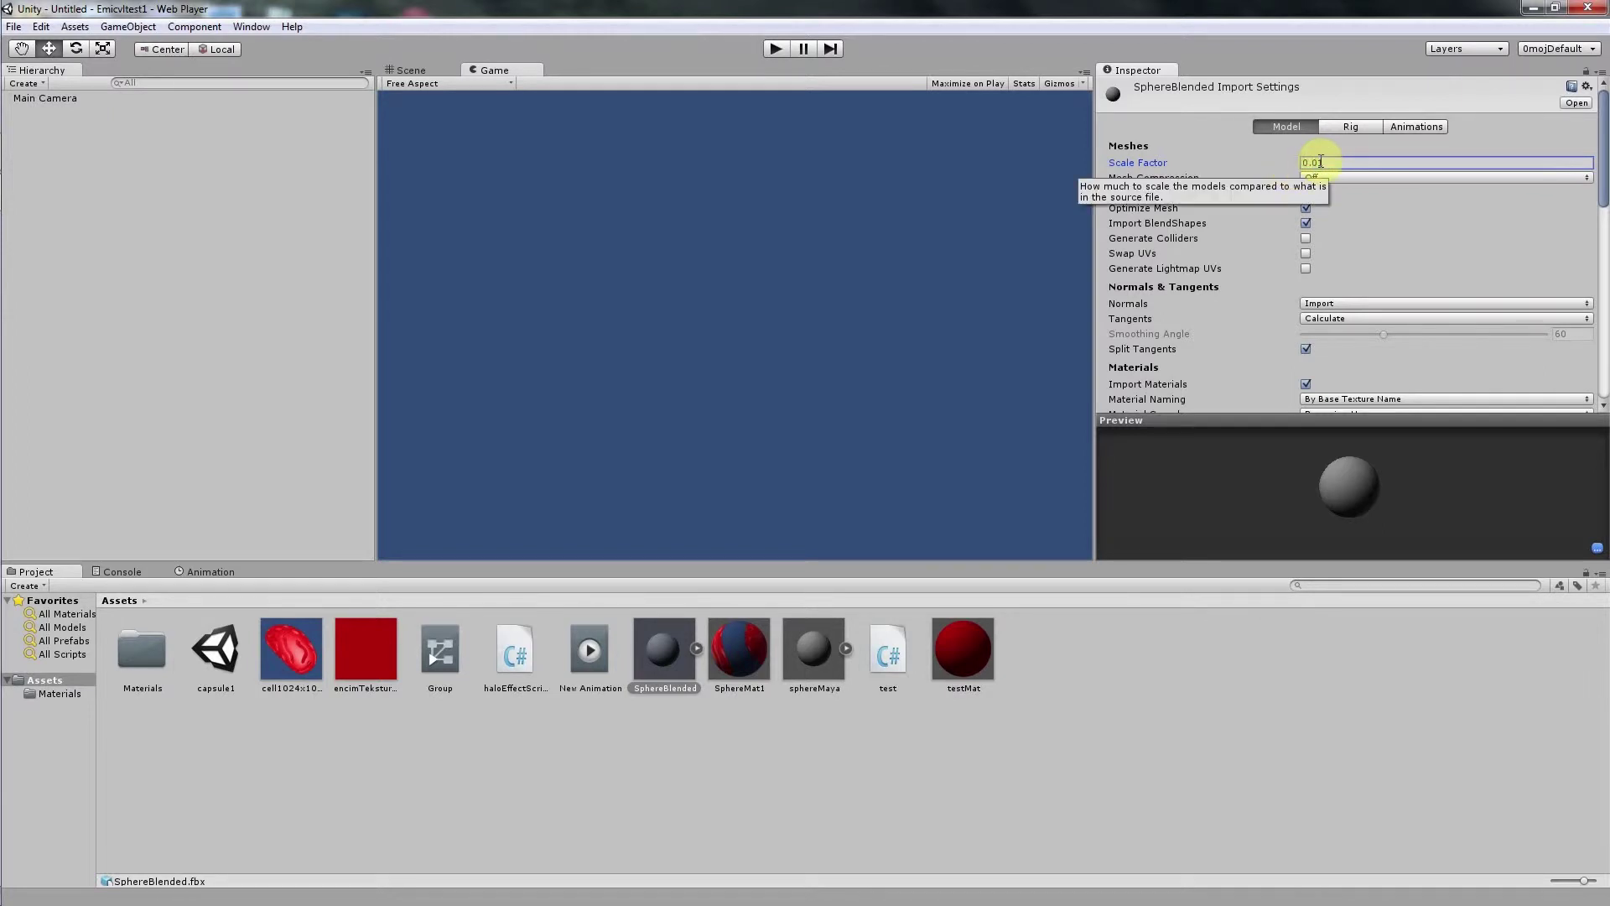
pyautogui.write('10')
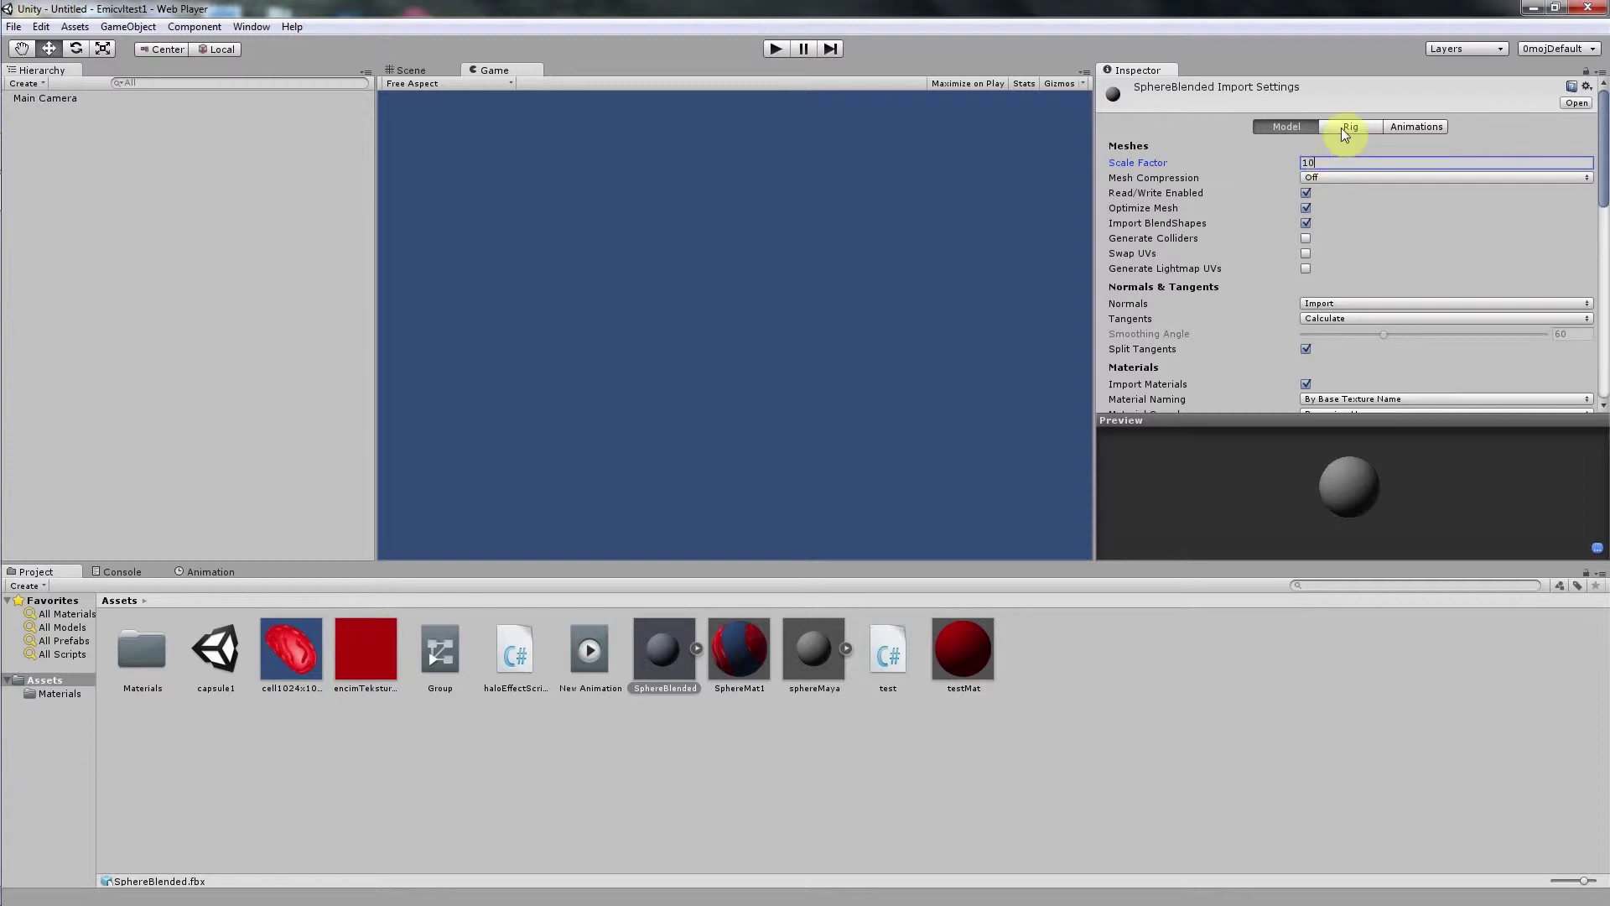
pyautogui.click(1346, 127)
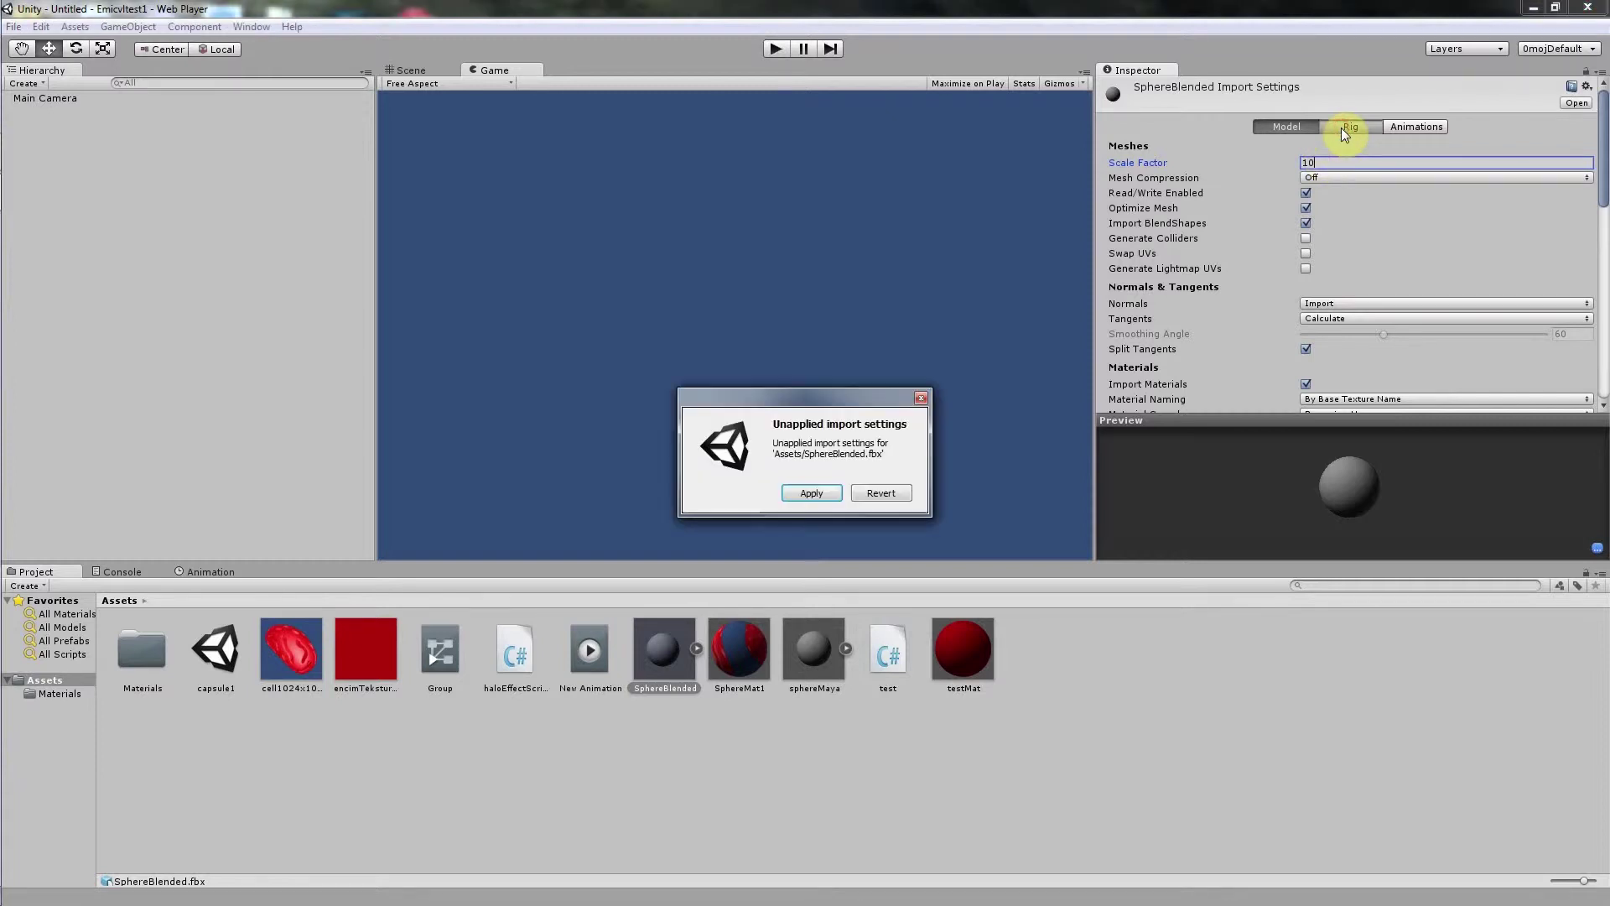
pyautogui.click(829, 494)
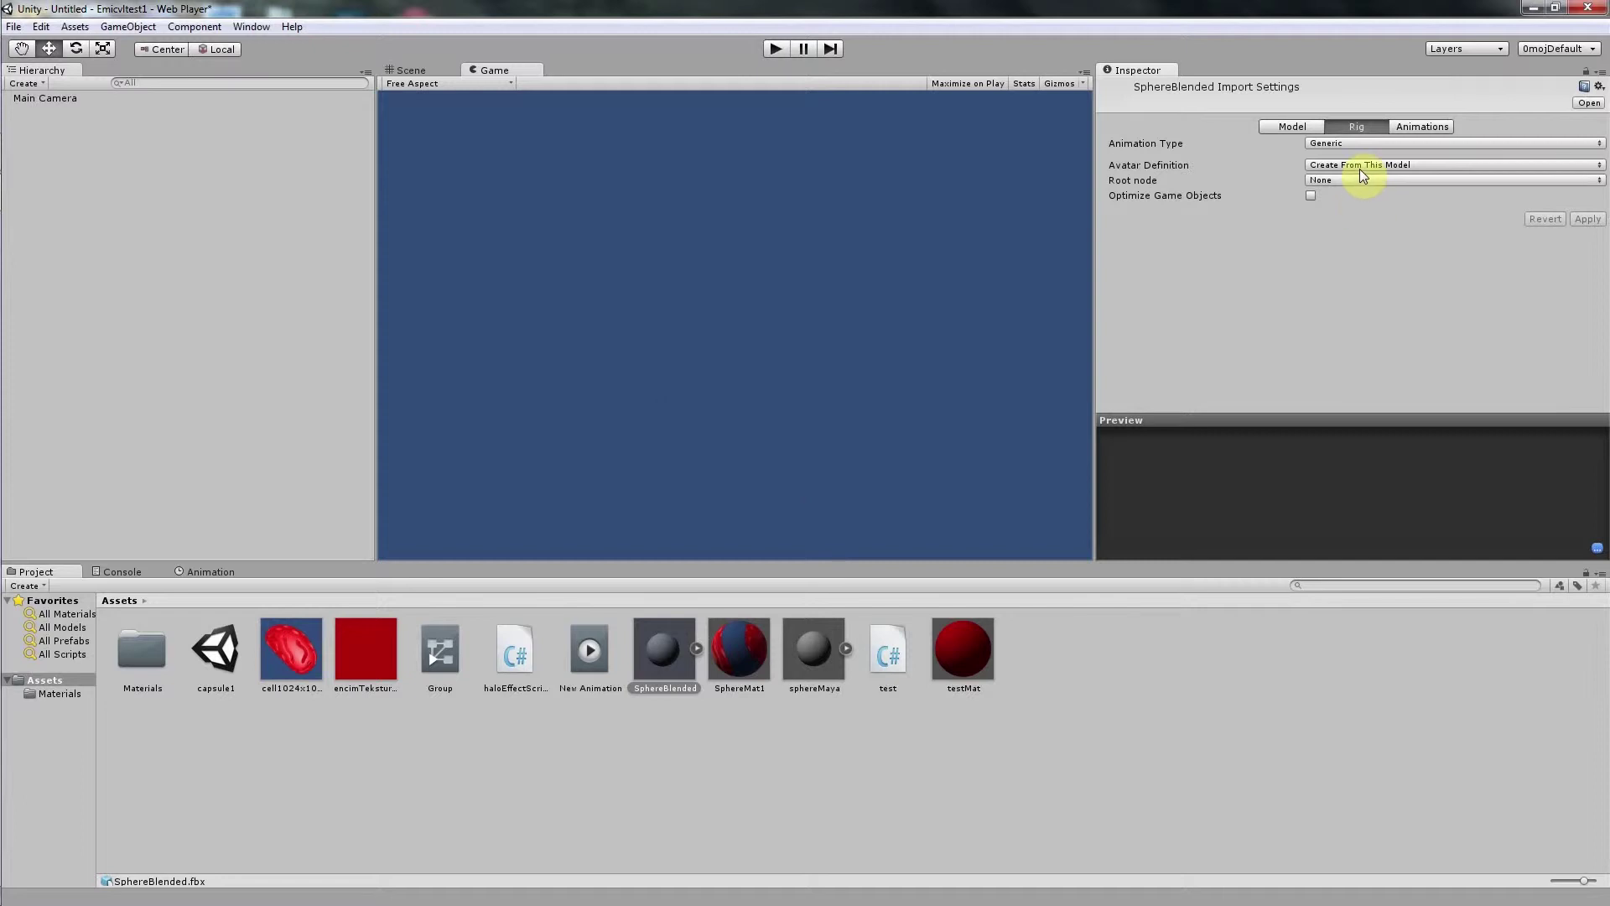
# - Set the rig animation type of SphereBlended to Legacy and apply the import settings
pyautogui.click(1352, 143)
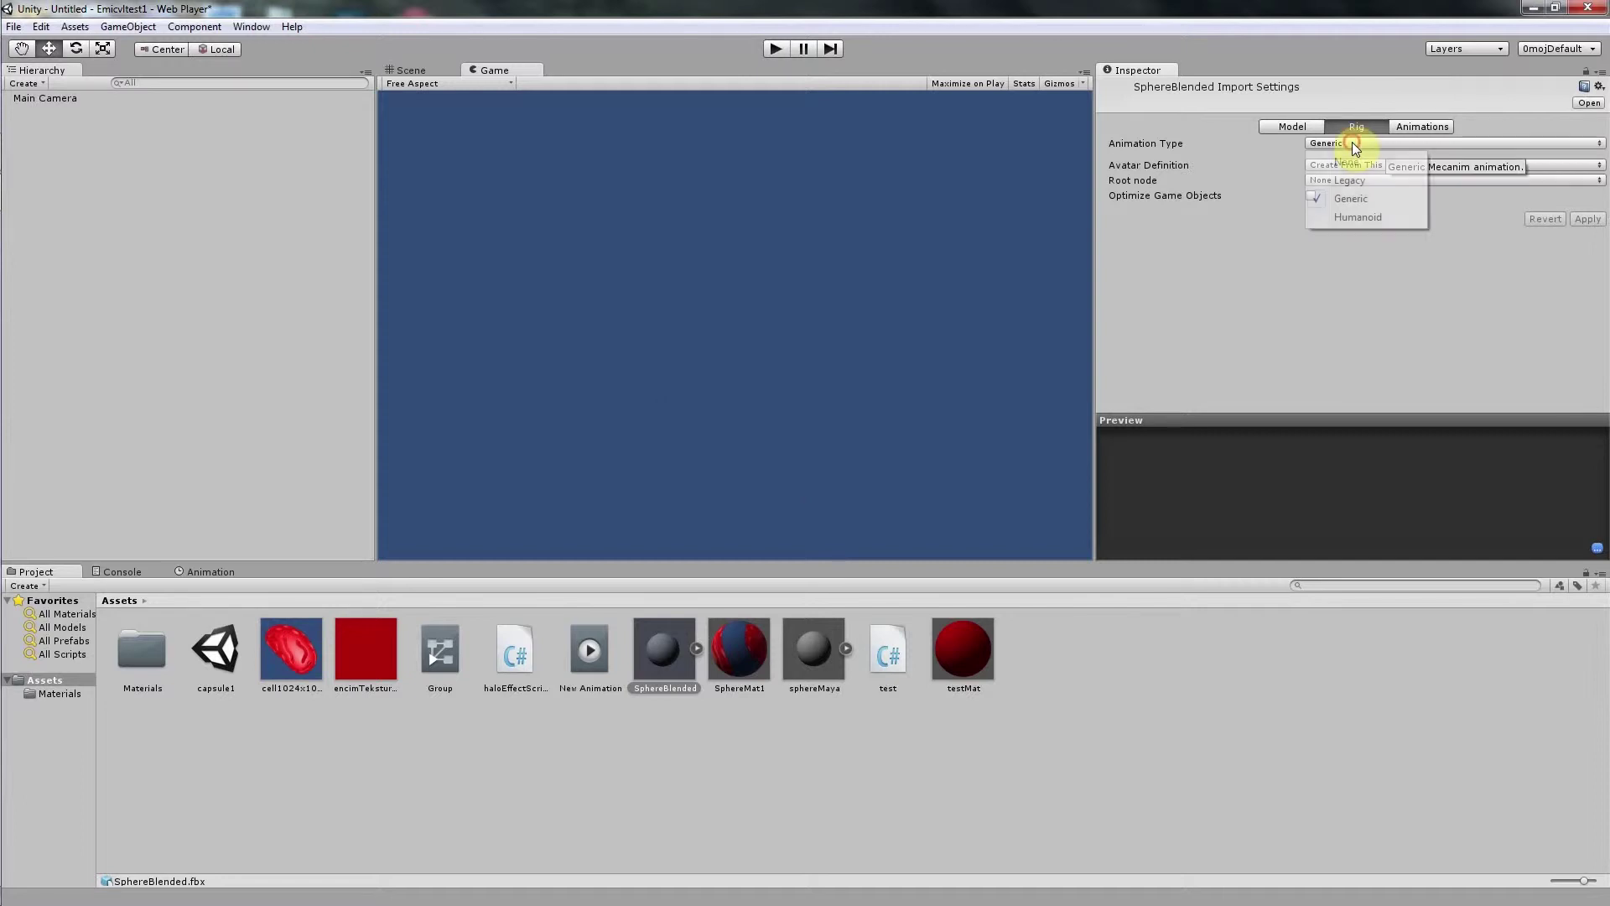
pyautogui.click(1350, 183)
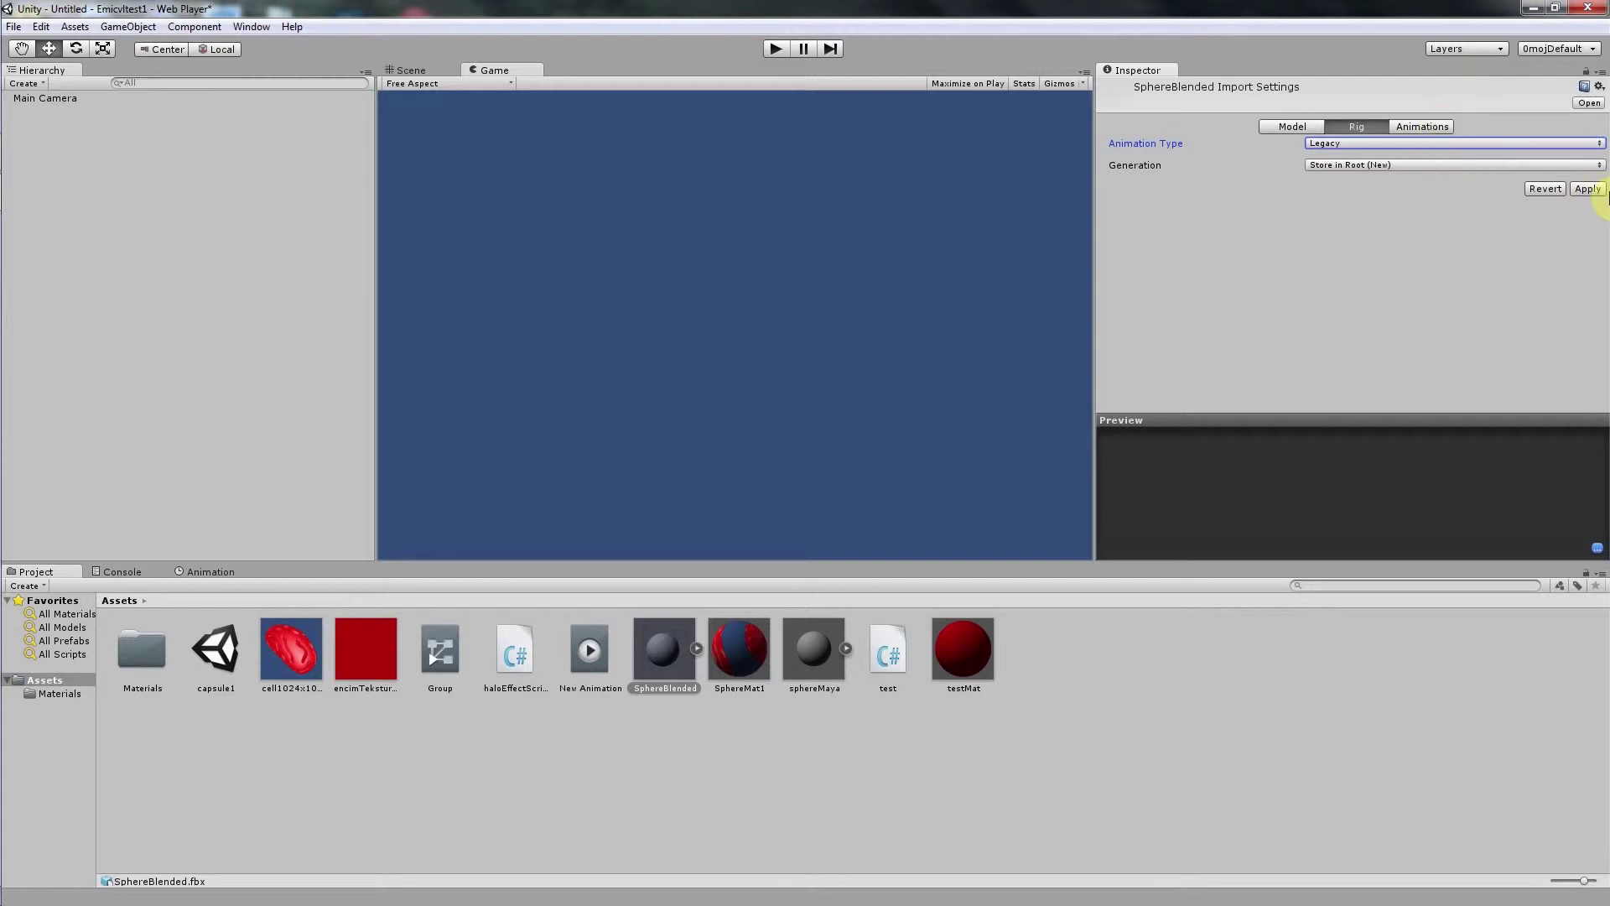
pyautogui.click(1587, 188)
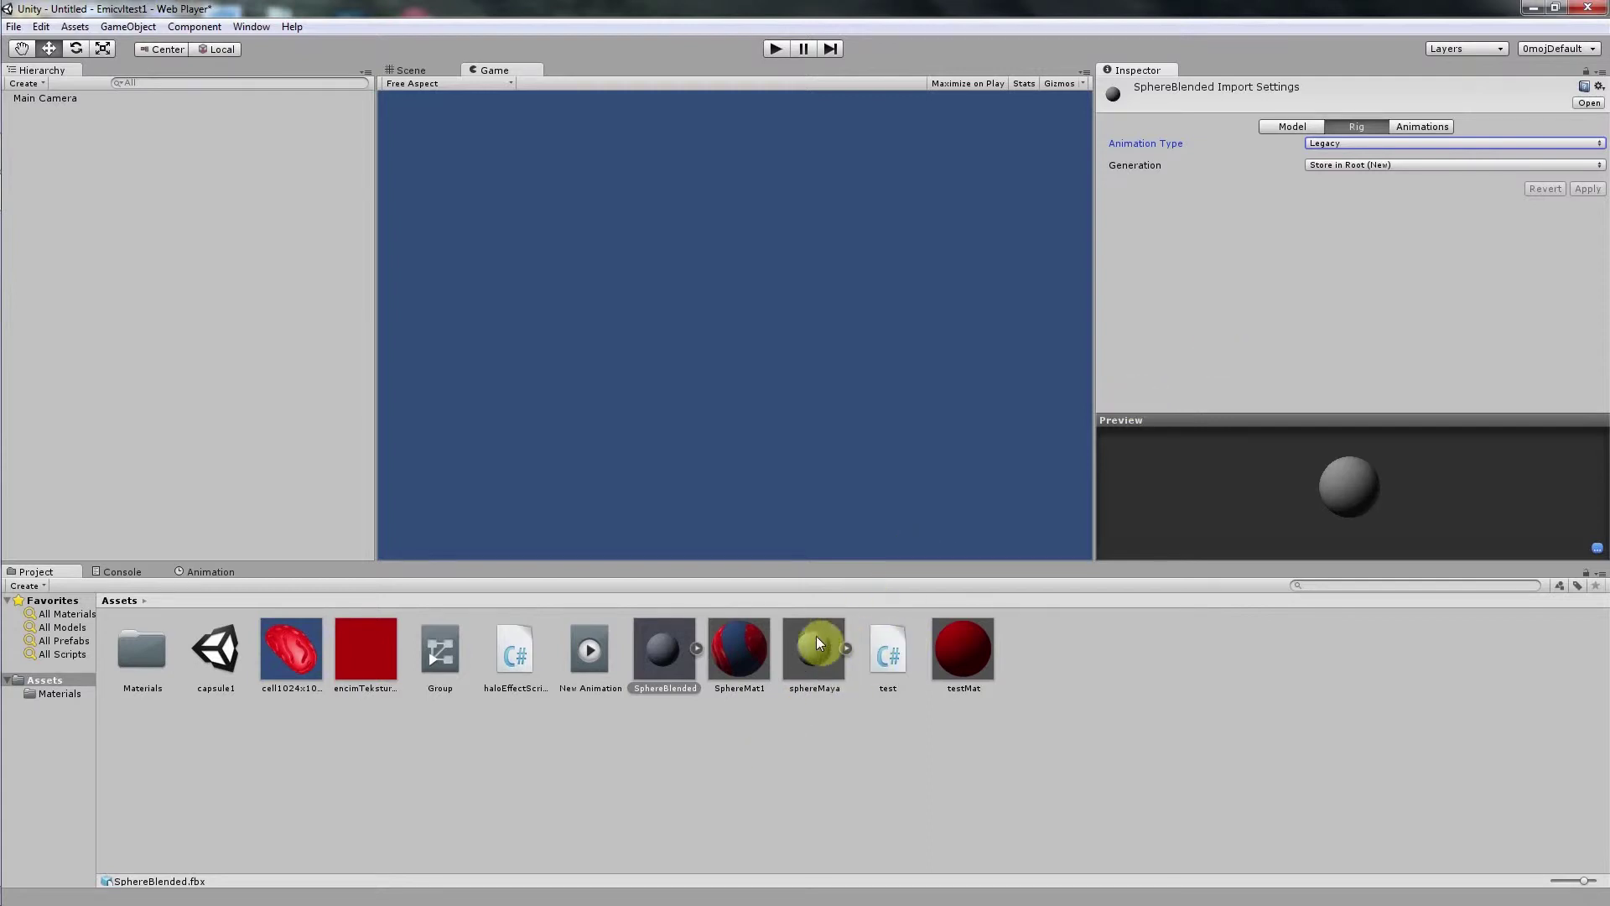
# - Add the SphereBlended model to the scene hierarchy and show the selected object close up in the Scene view
pyautogui.moveTo(666, 651); pyautogui.dragTo(256, 372)
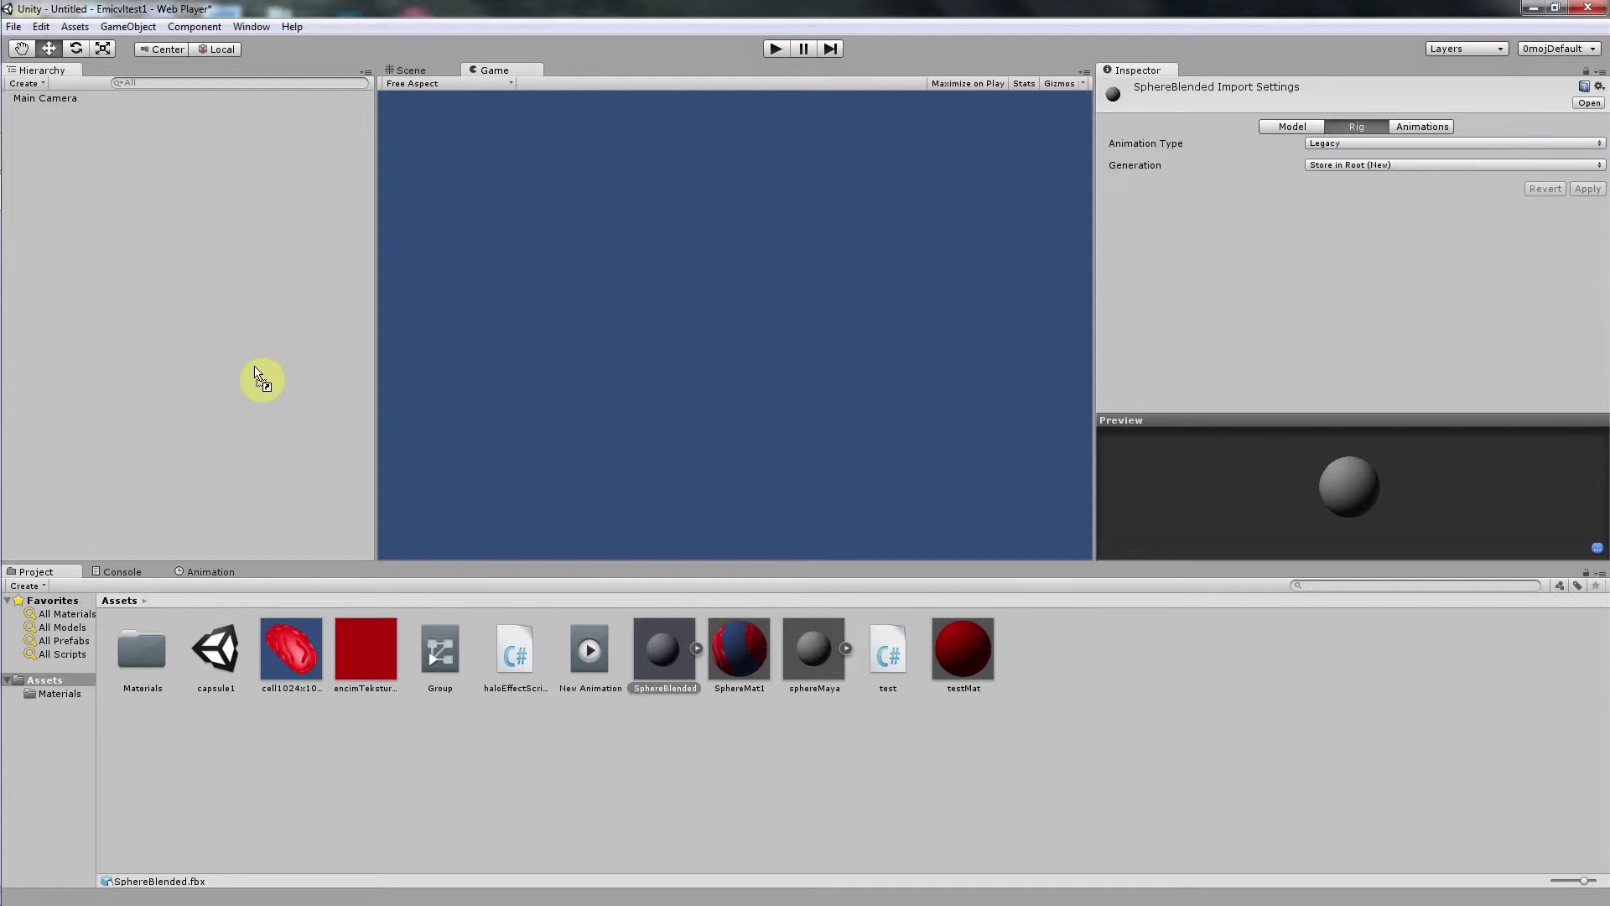
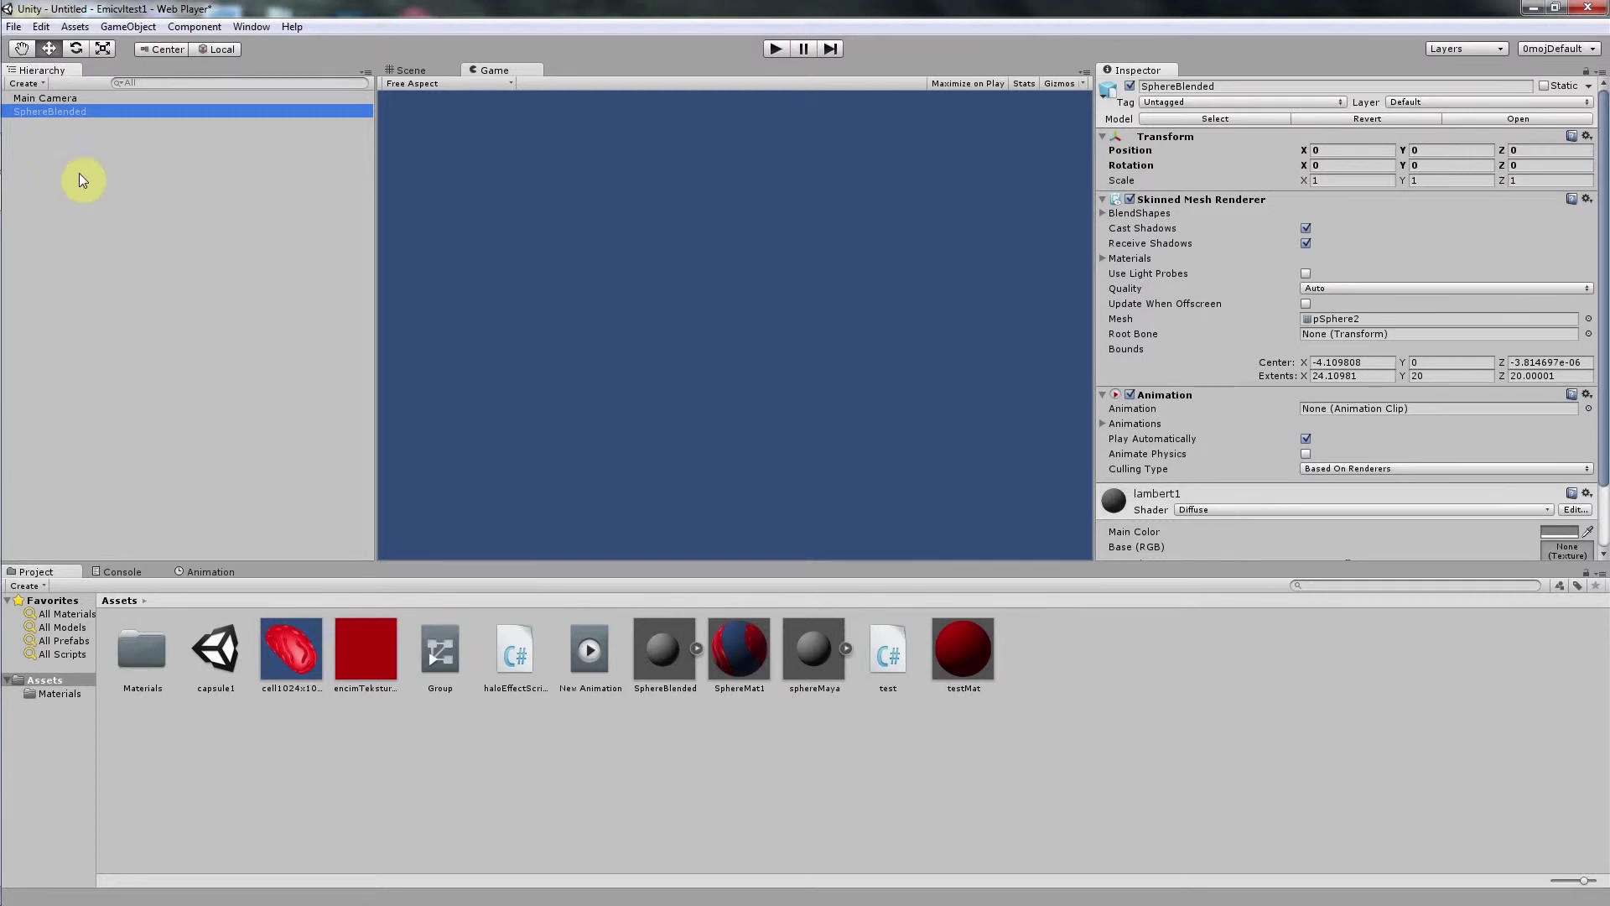
pyautogui.click(67, 112)
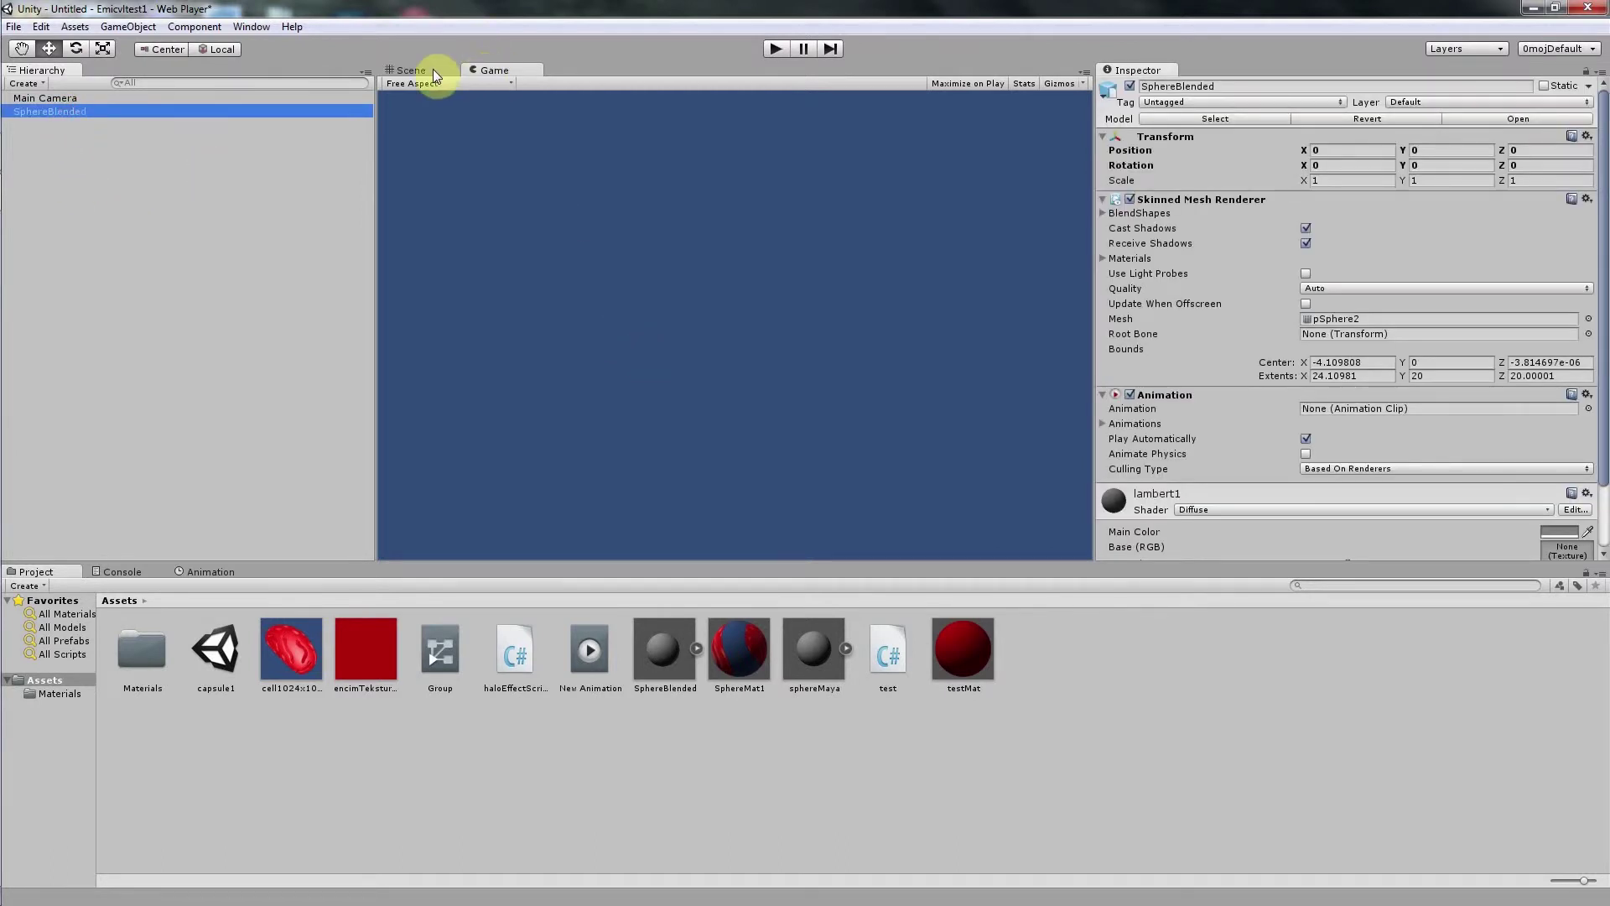
pyautogui.click(404, 70)
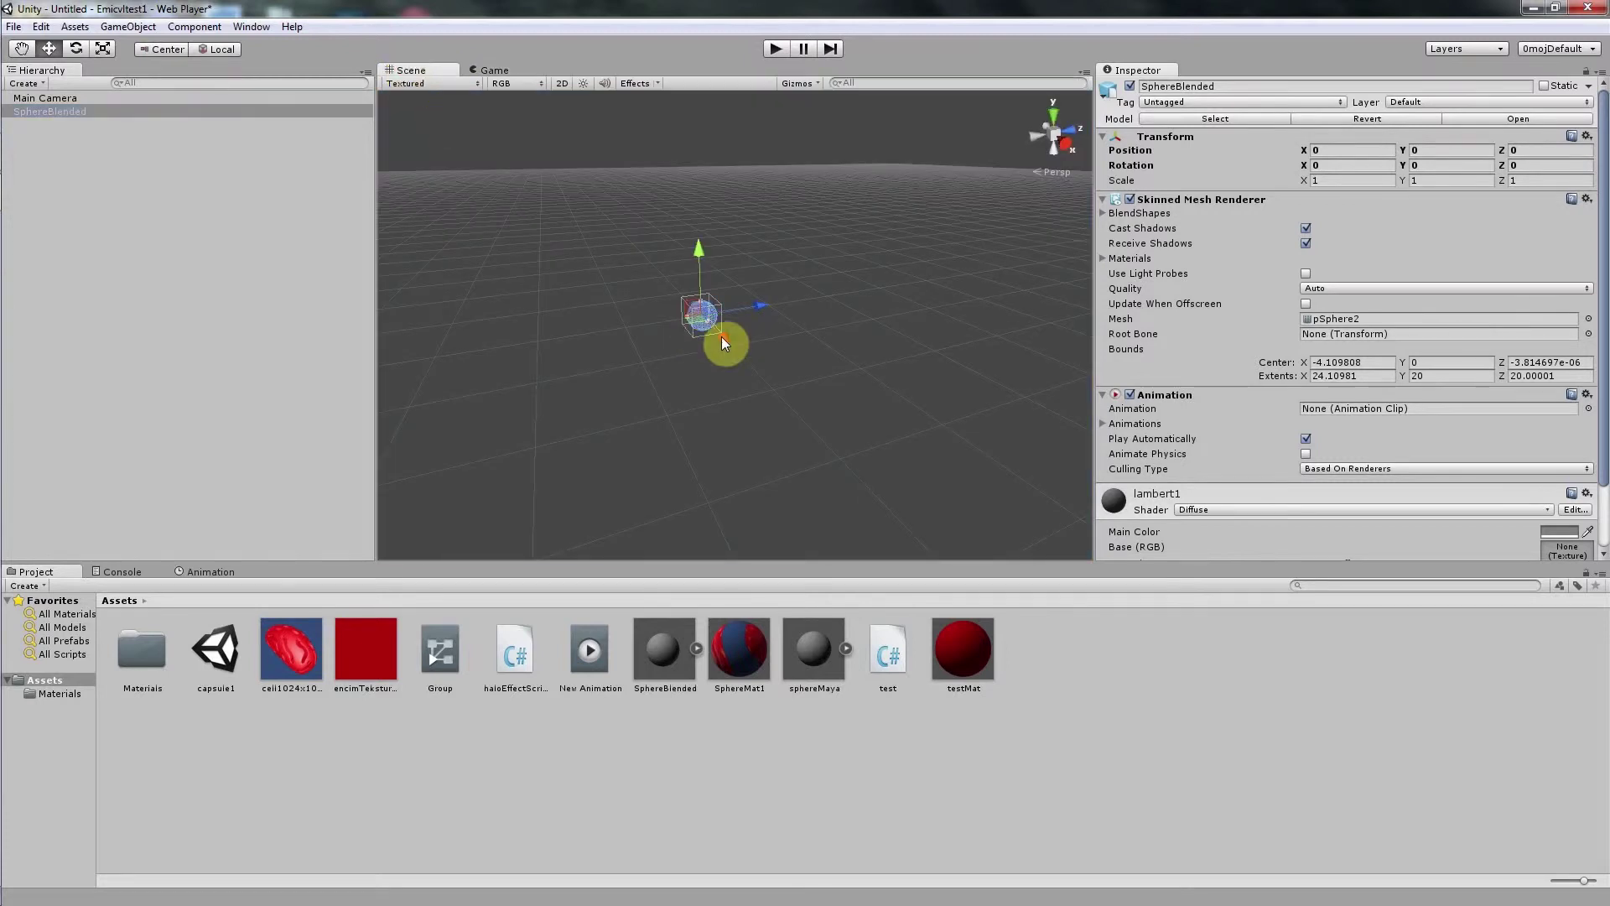
pyautogui.scroll(3, 727, 364)
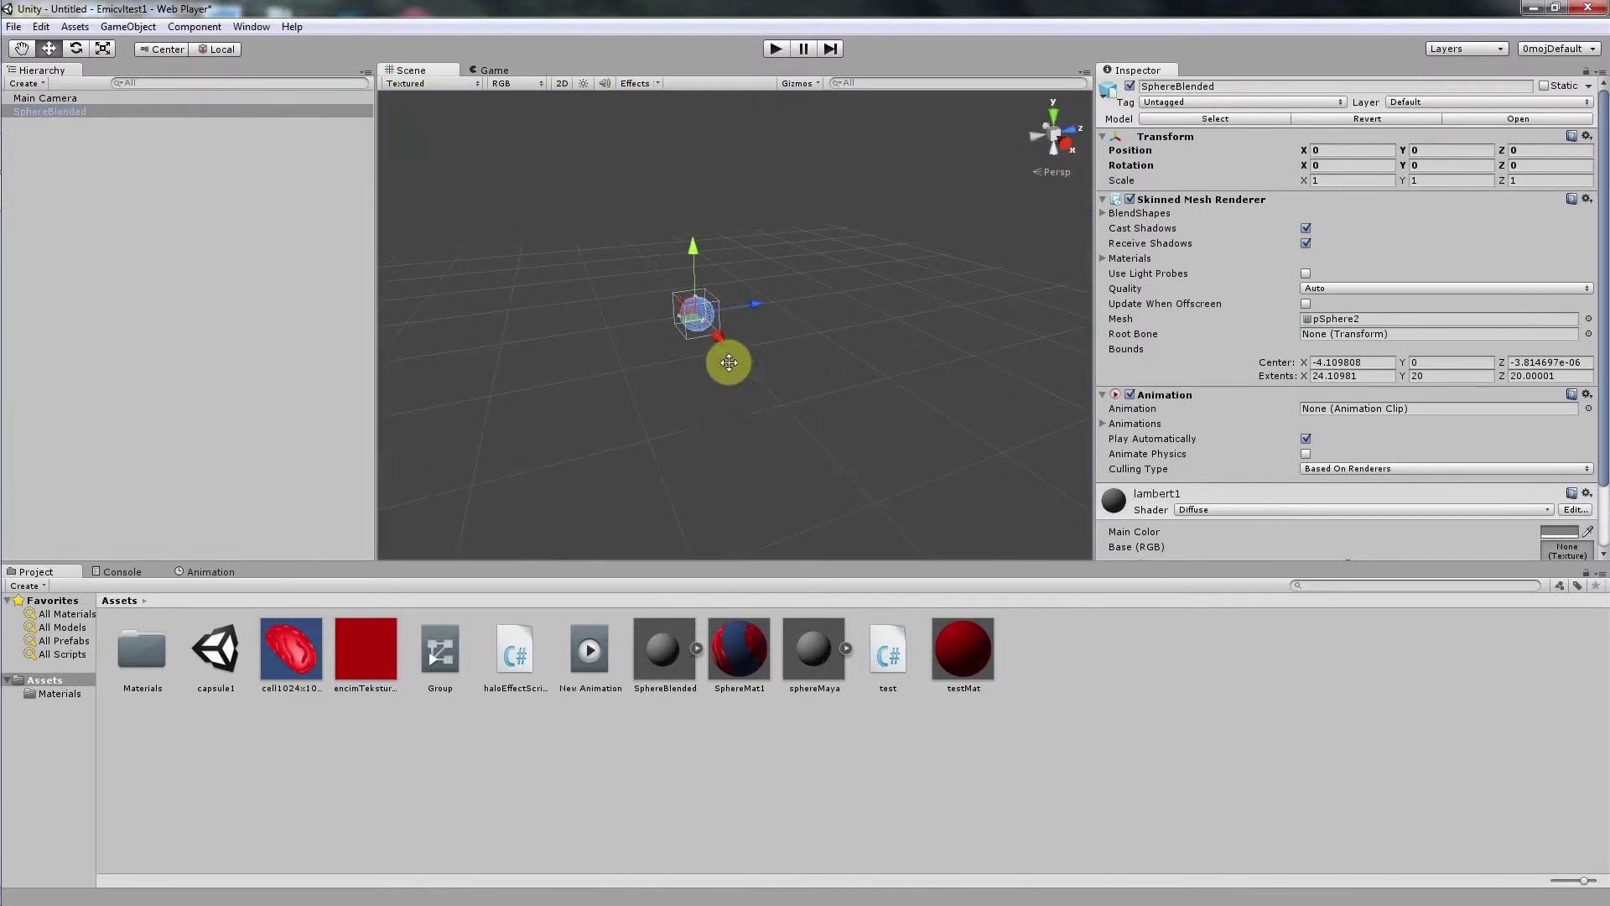
pyautogui.scroll(3, 728, 362)
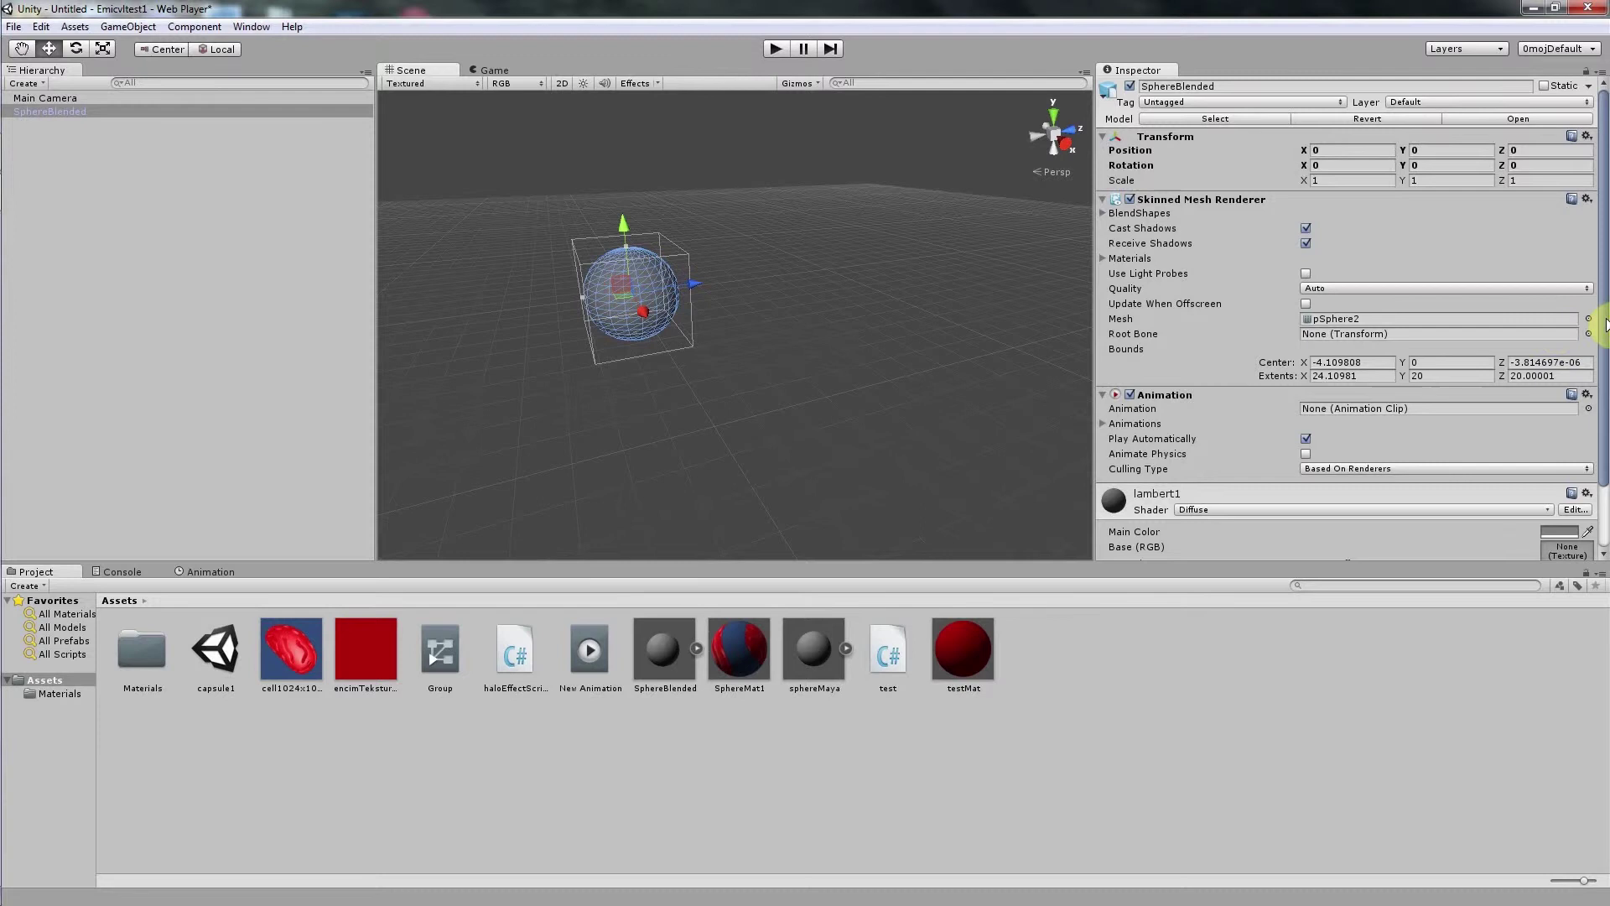
# - Look through the components of SphereBlended, including the Animations list of its Animation component
pyautogui.scroll(-3, 1603, 394)
pyautogui.scroll(3, 1604, 295)
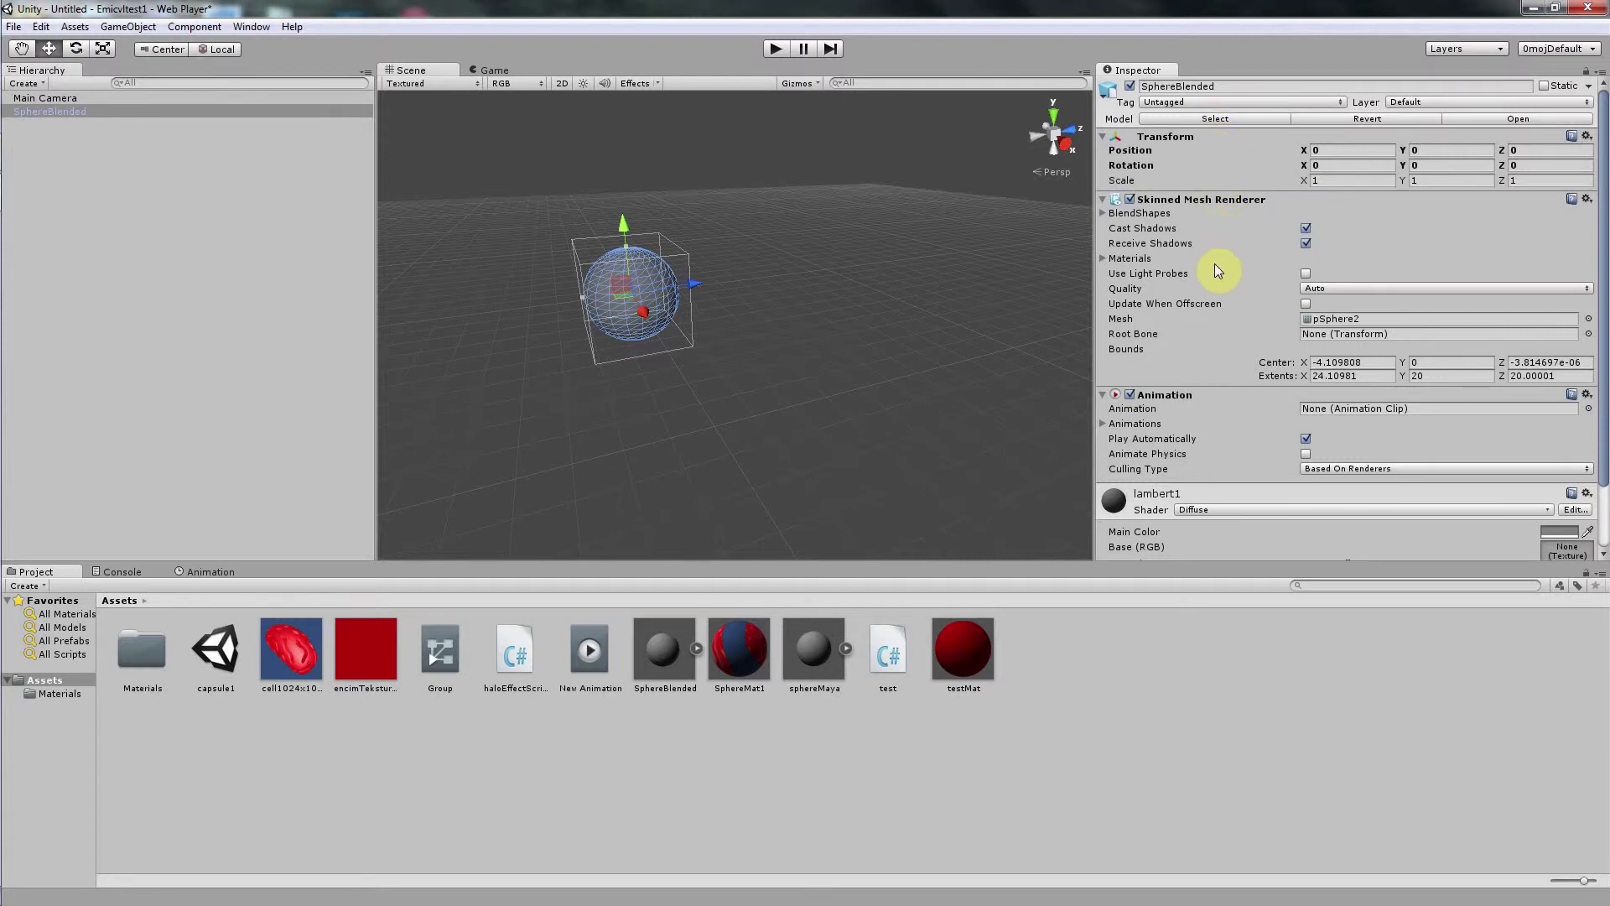
pyautogui.click(1105, 423)
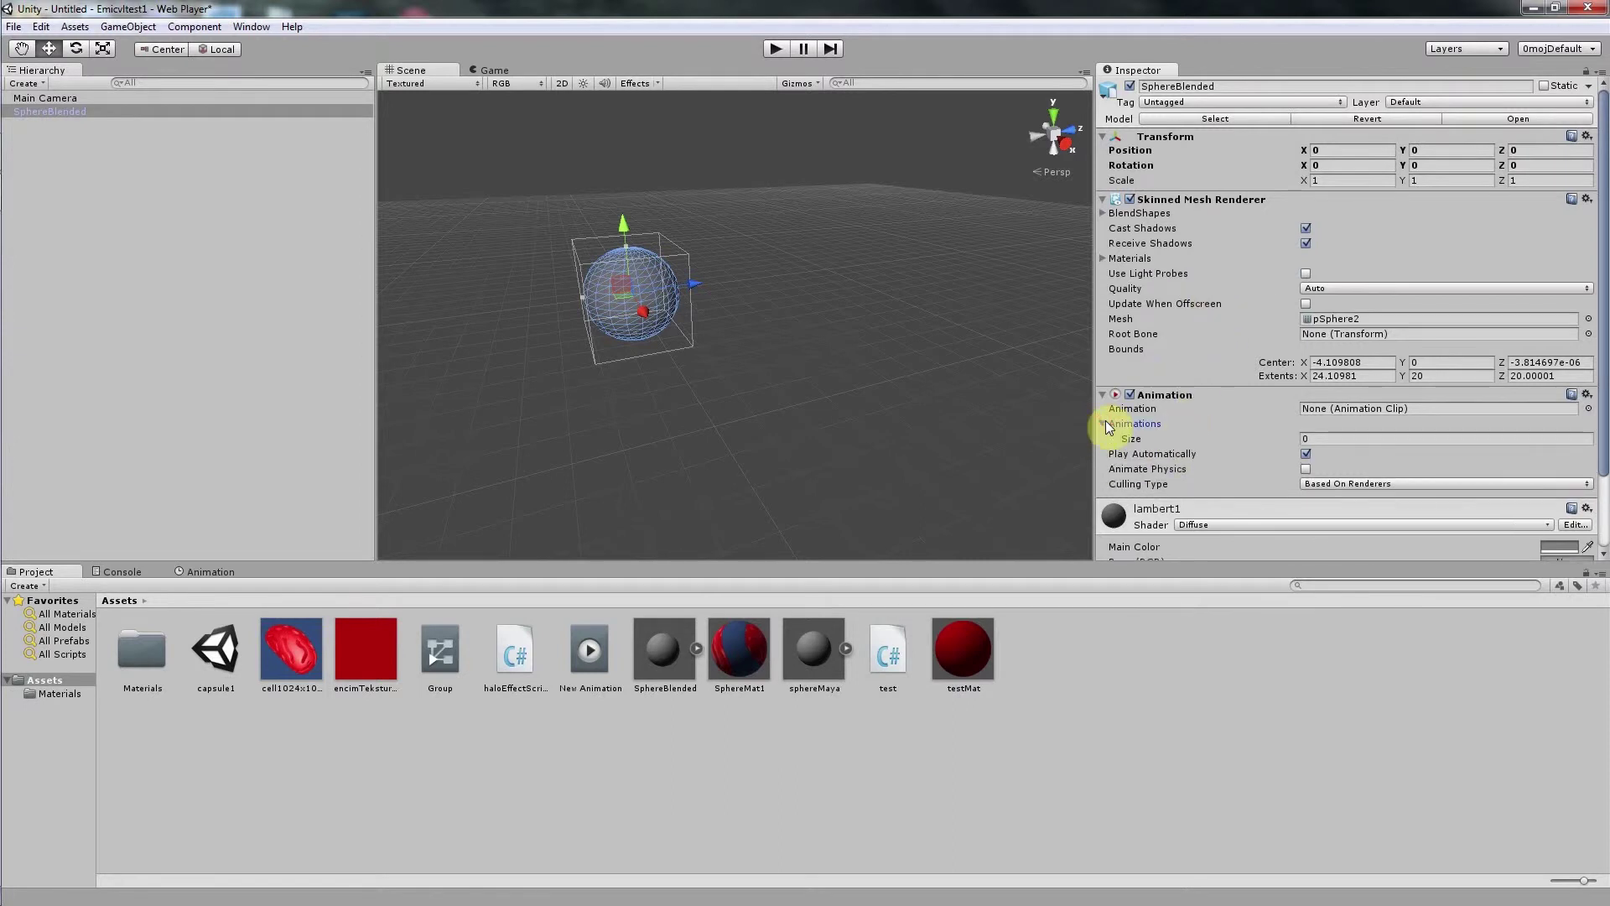
pyautogui.click(1105, 422)
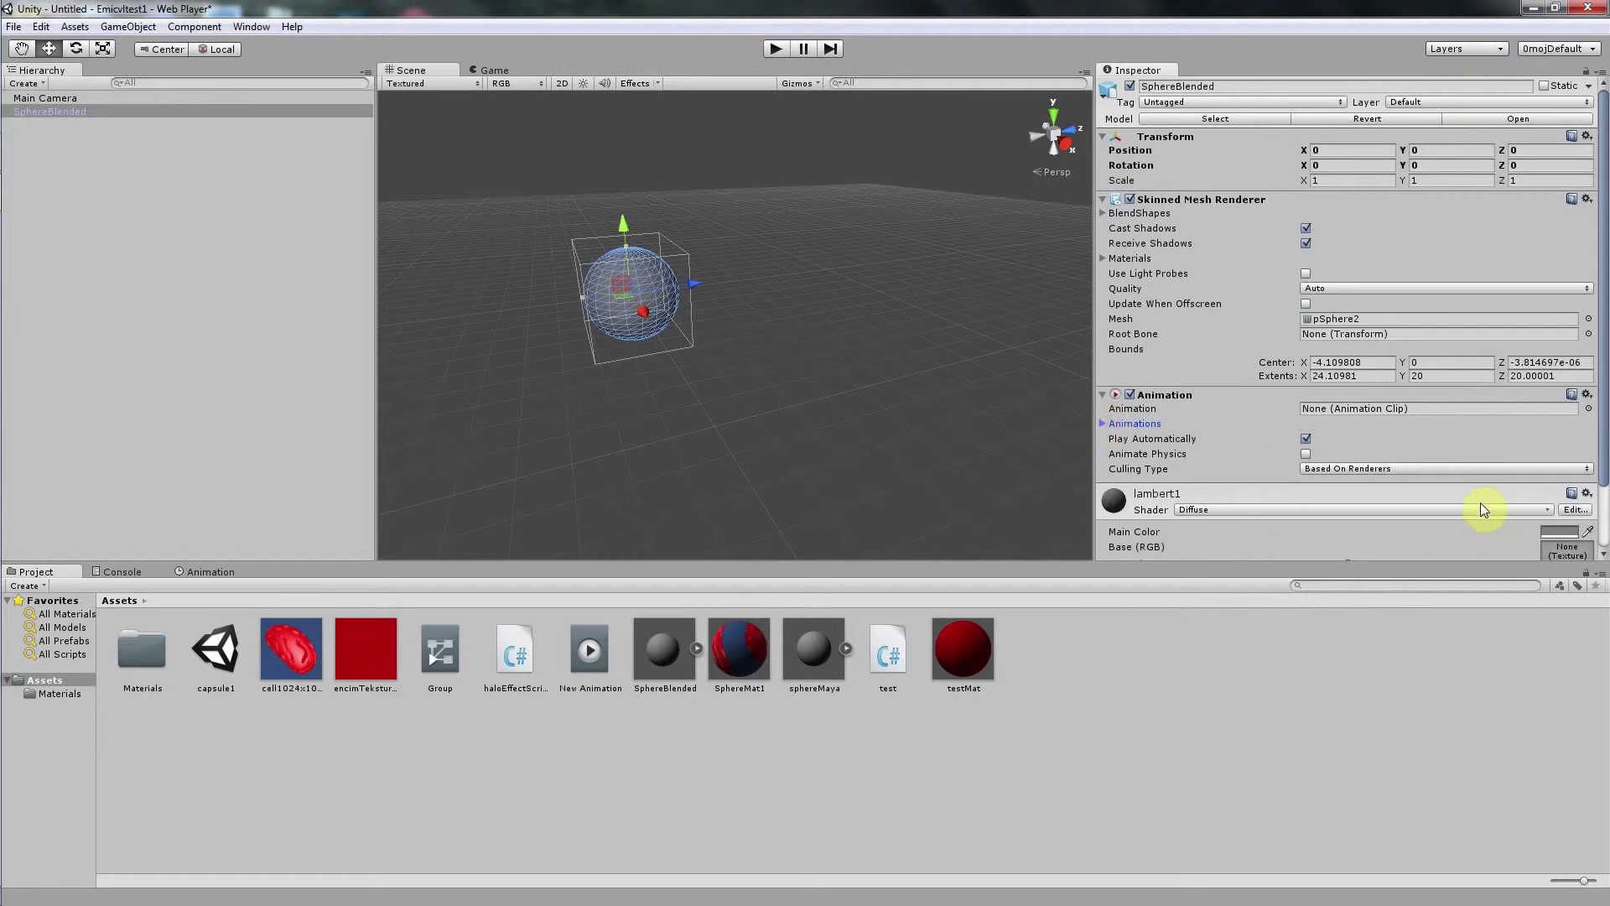
pyautogui.scroll(-2, 1593, 486)
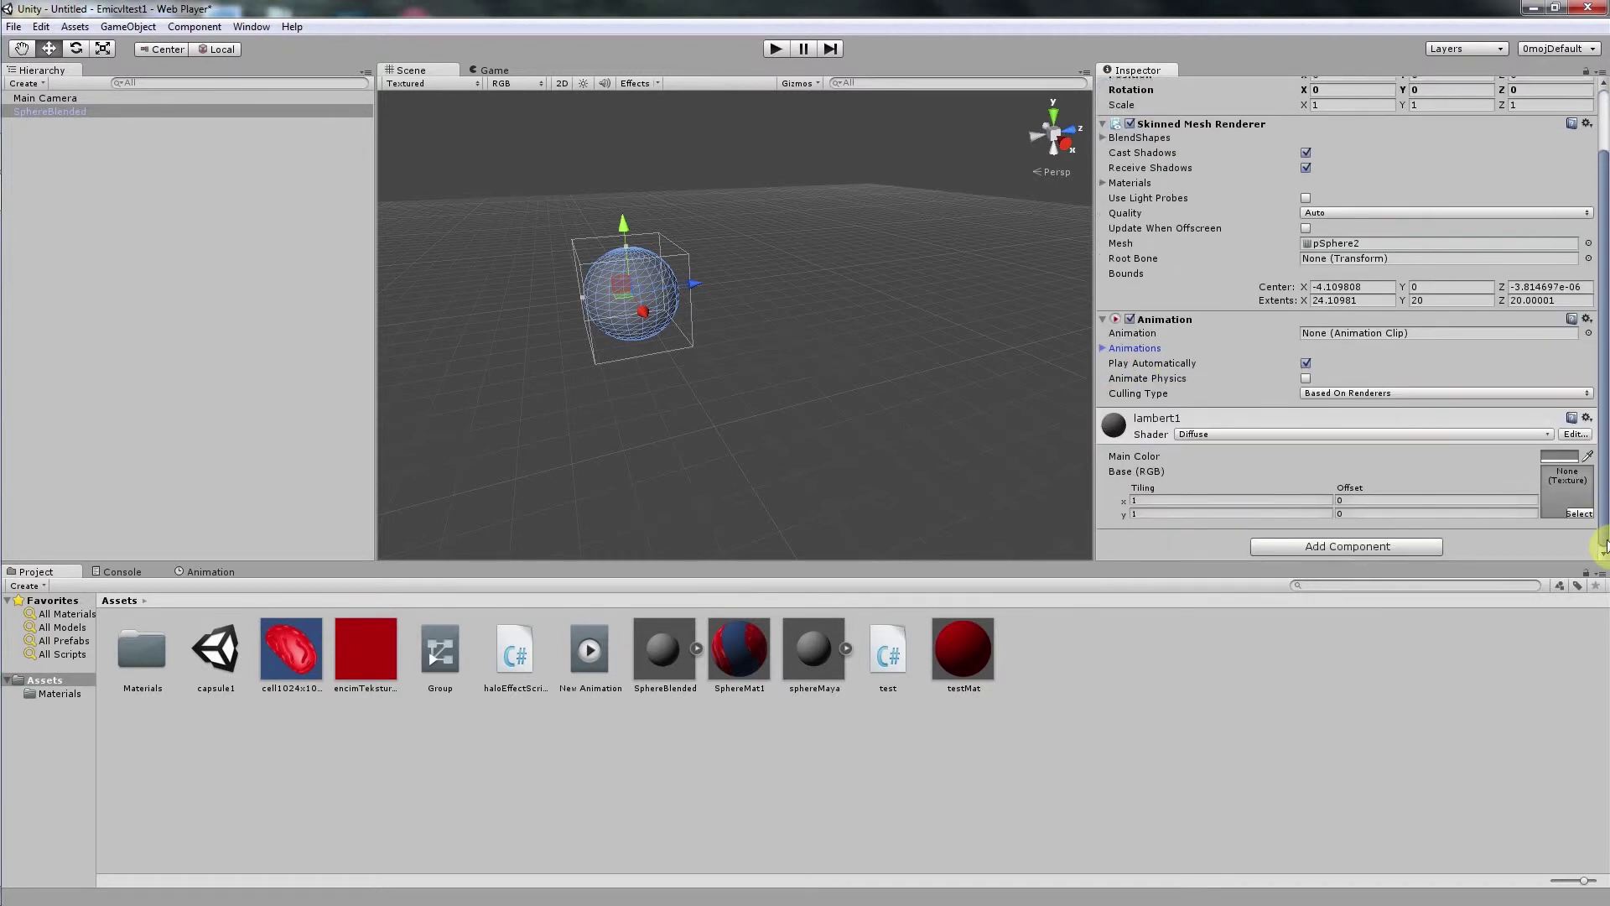
pyautogui.scroll(2, 1597, 457)
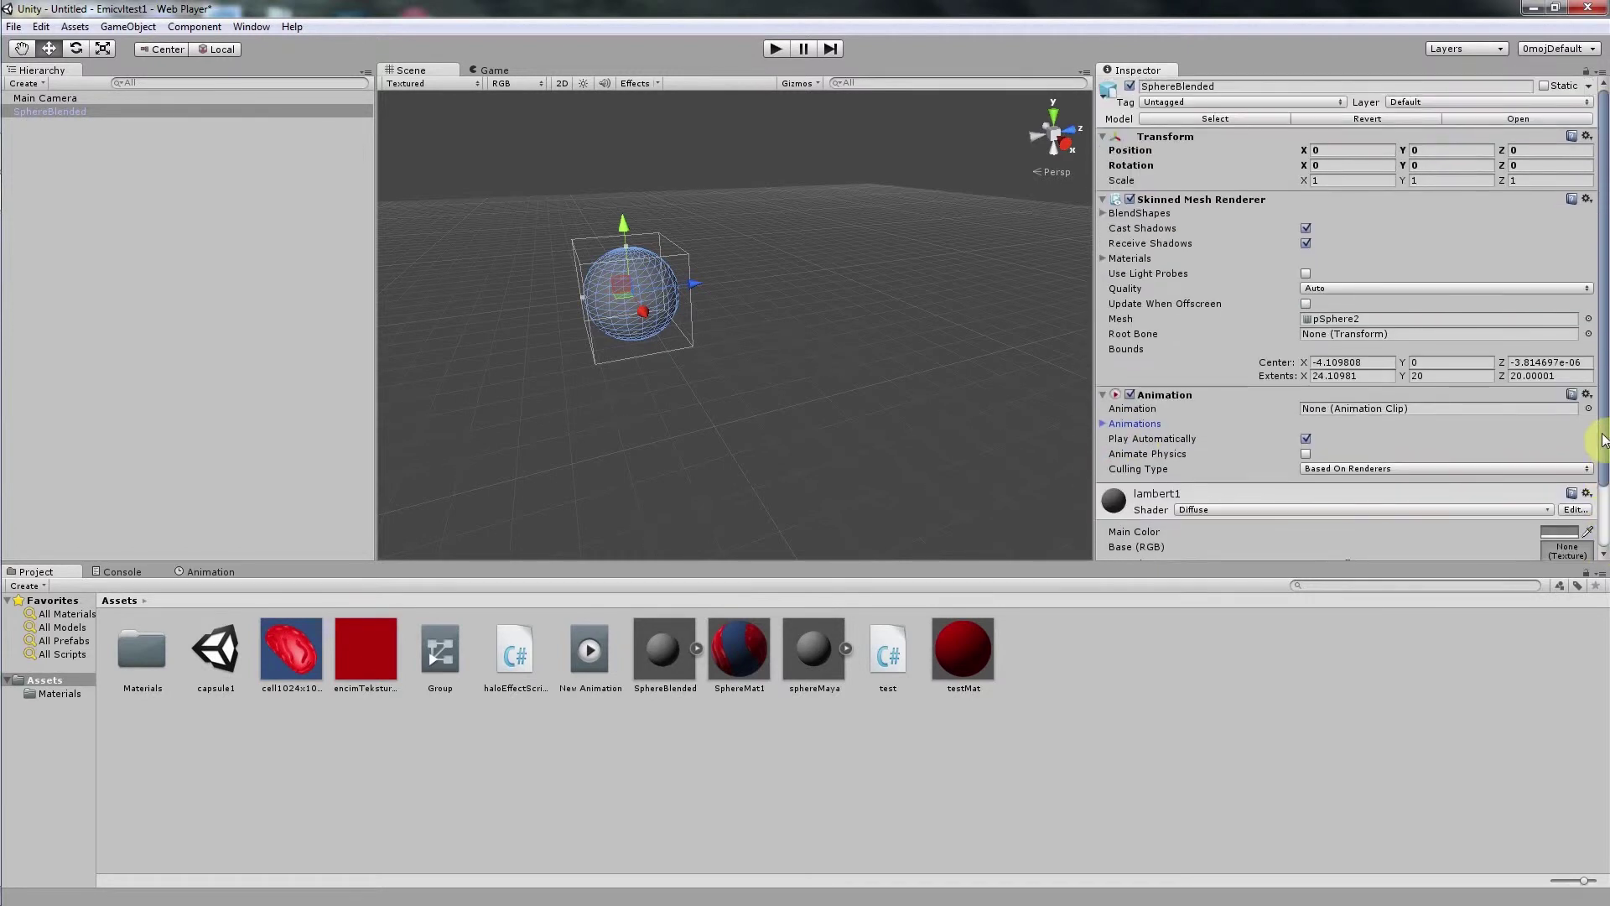
# - Expand the BlendShapes of the Skinned Mesh Renderer and raise the SphereBlend.pSphere1 weight to about 108, keeping SphereBlended selected
pyautogui.click(1104, 214)
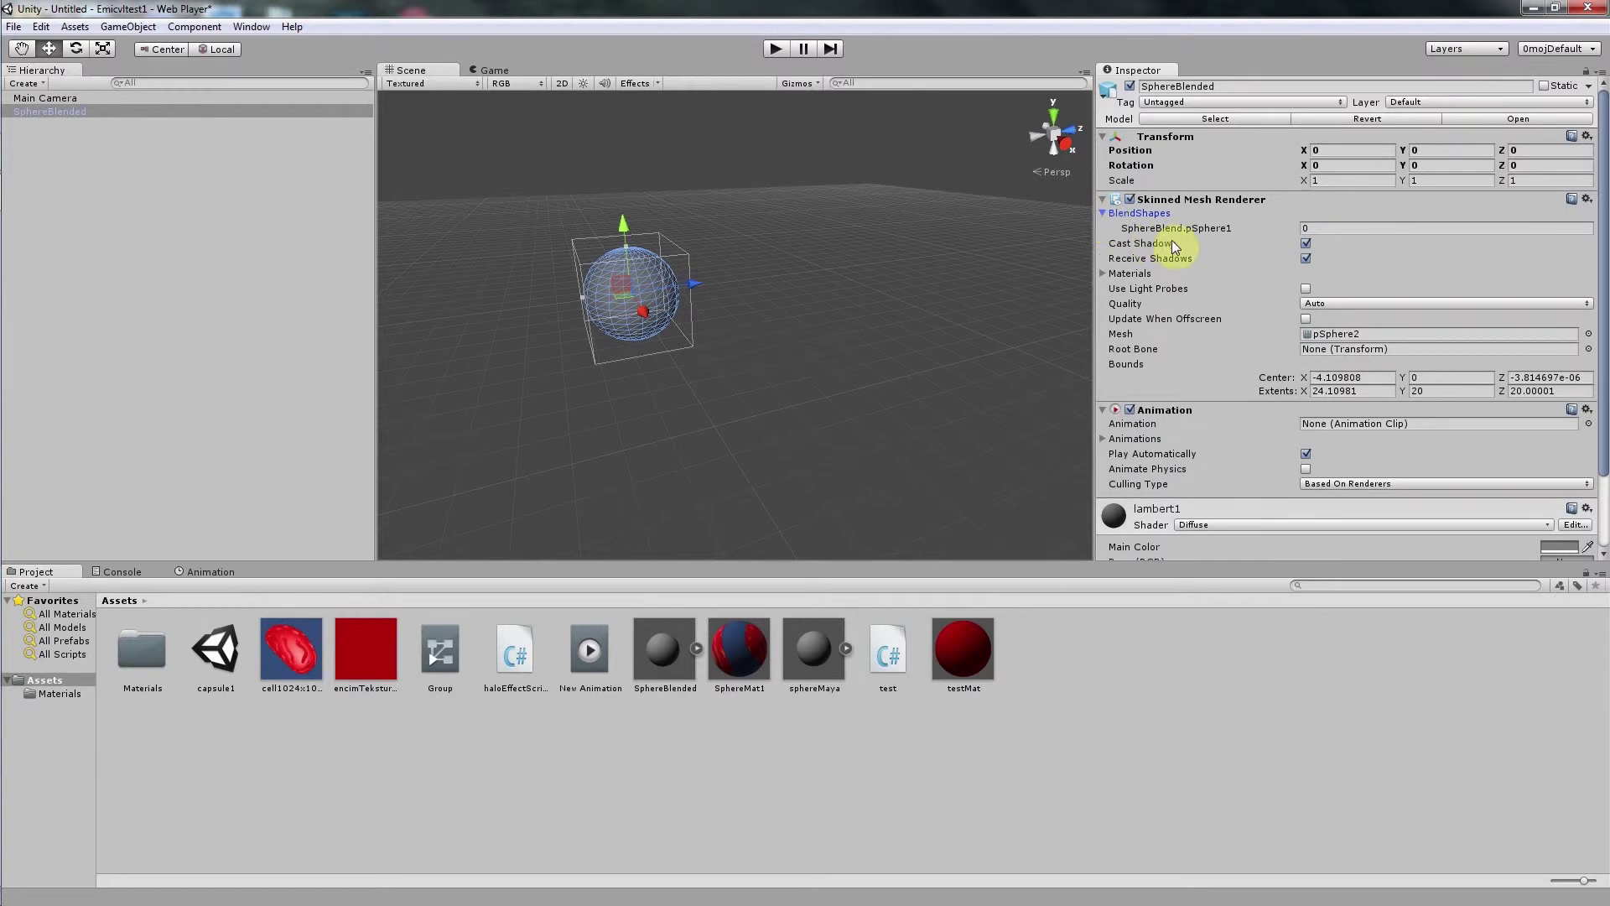
pyautogui.moveTo(1162, 234); pyautogui.dragTo(1239, 238)
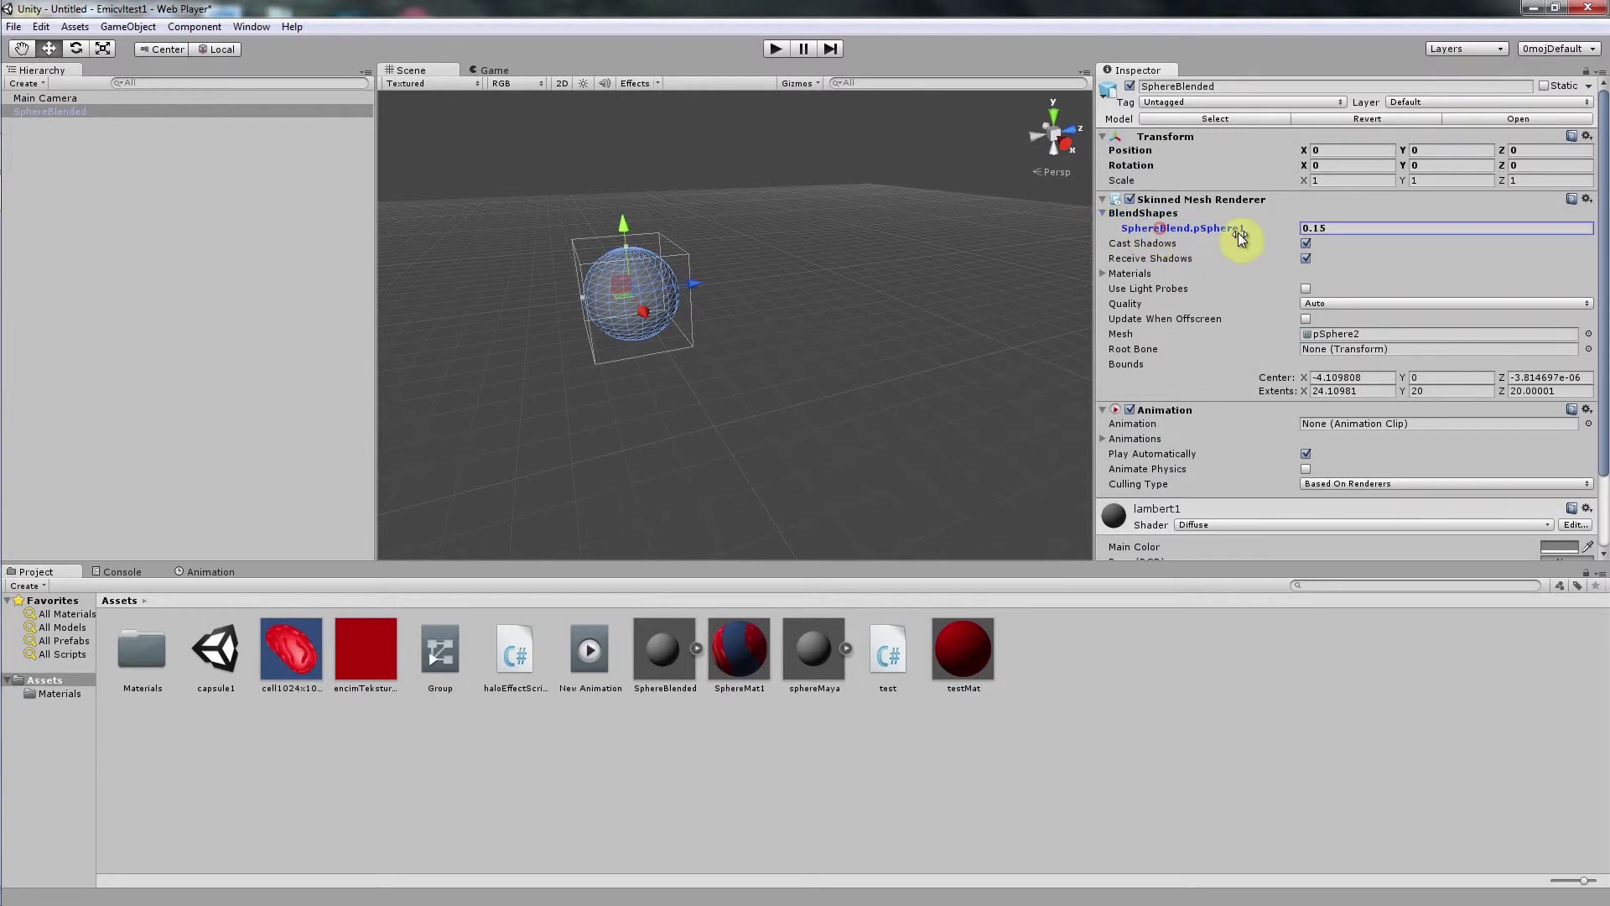
pyautogui.moveTo(1409, 240); pyautogui.dragTo(542, 92)
pyautogui.moveTo(1312, 220); pyautogui.dragTo(970, 324)
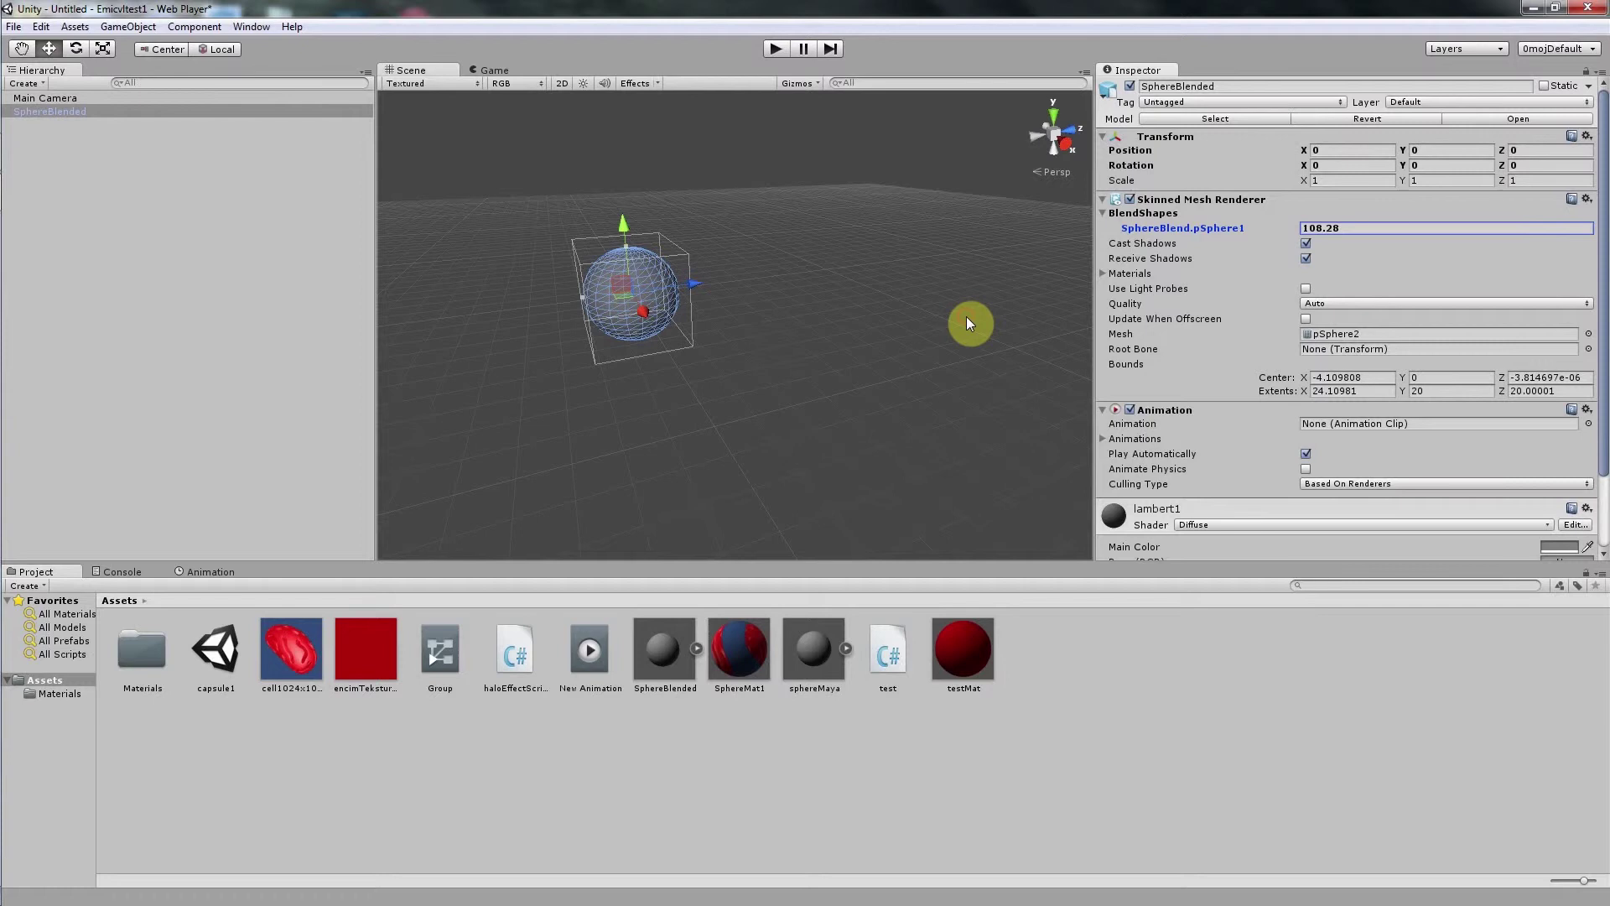
pyautogui.click(969, 323)
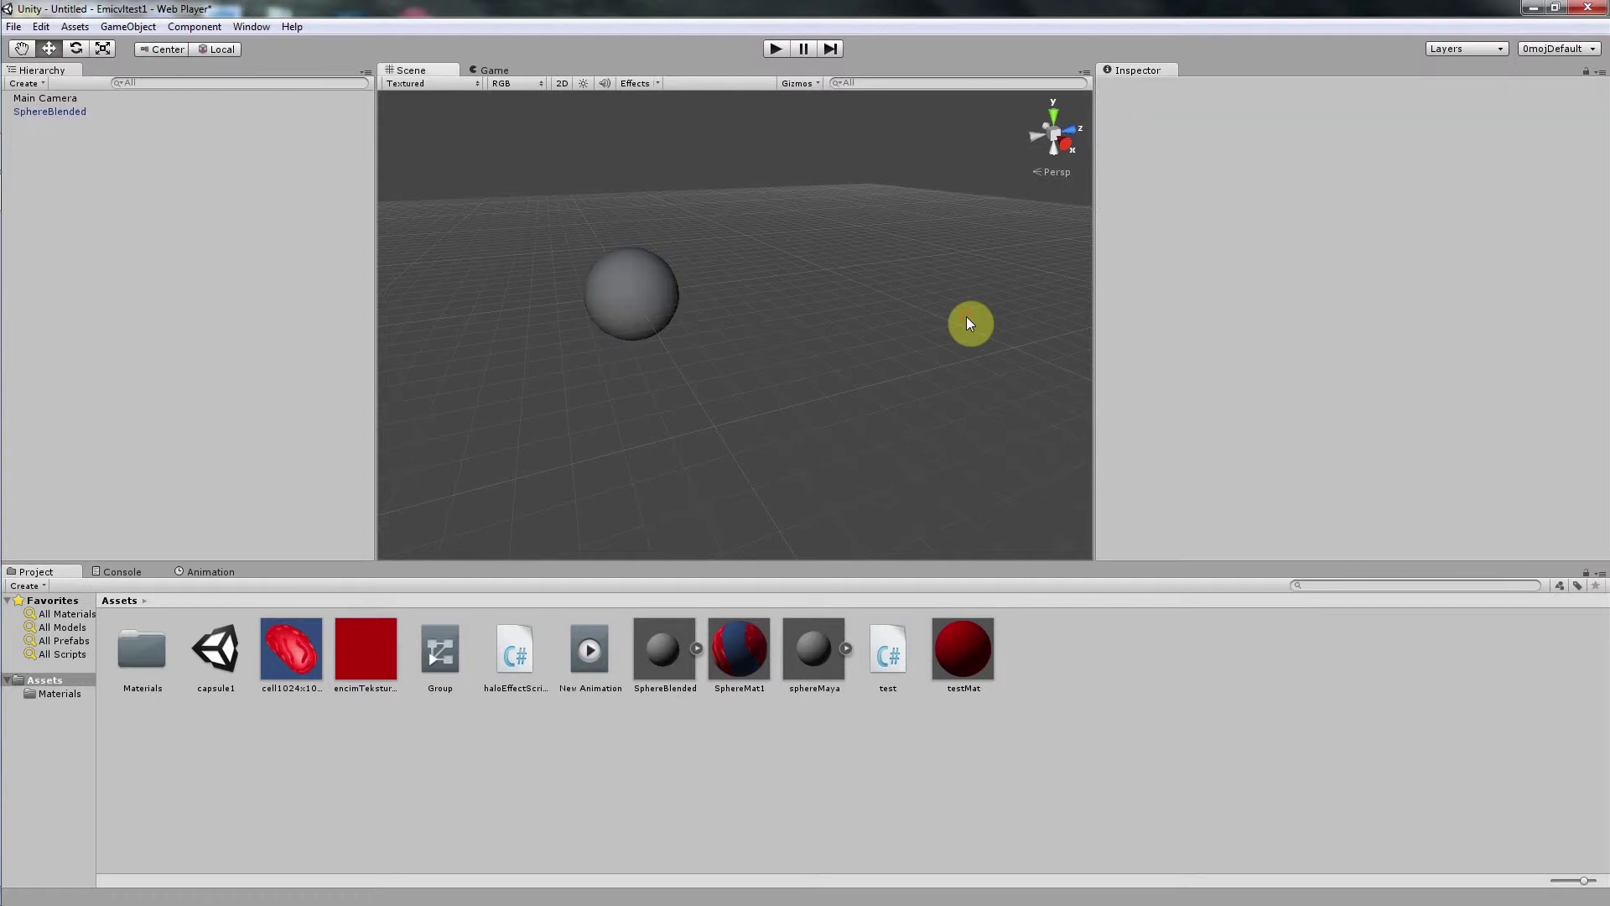
pyautogui.click(646, 294)
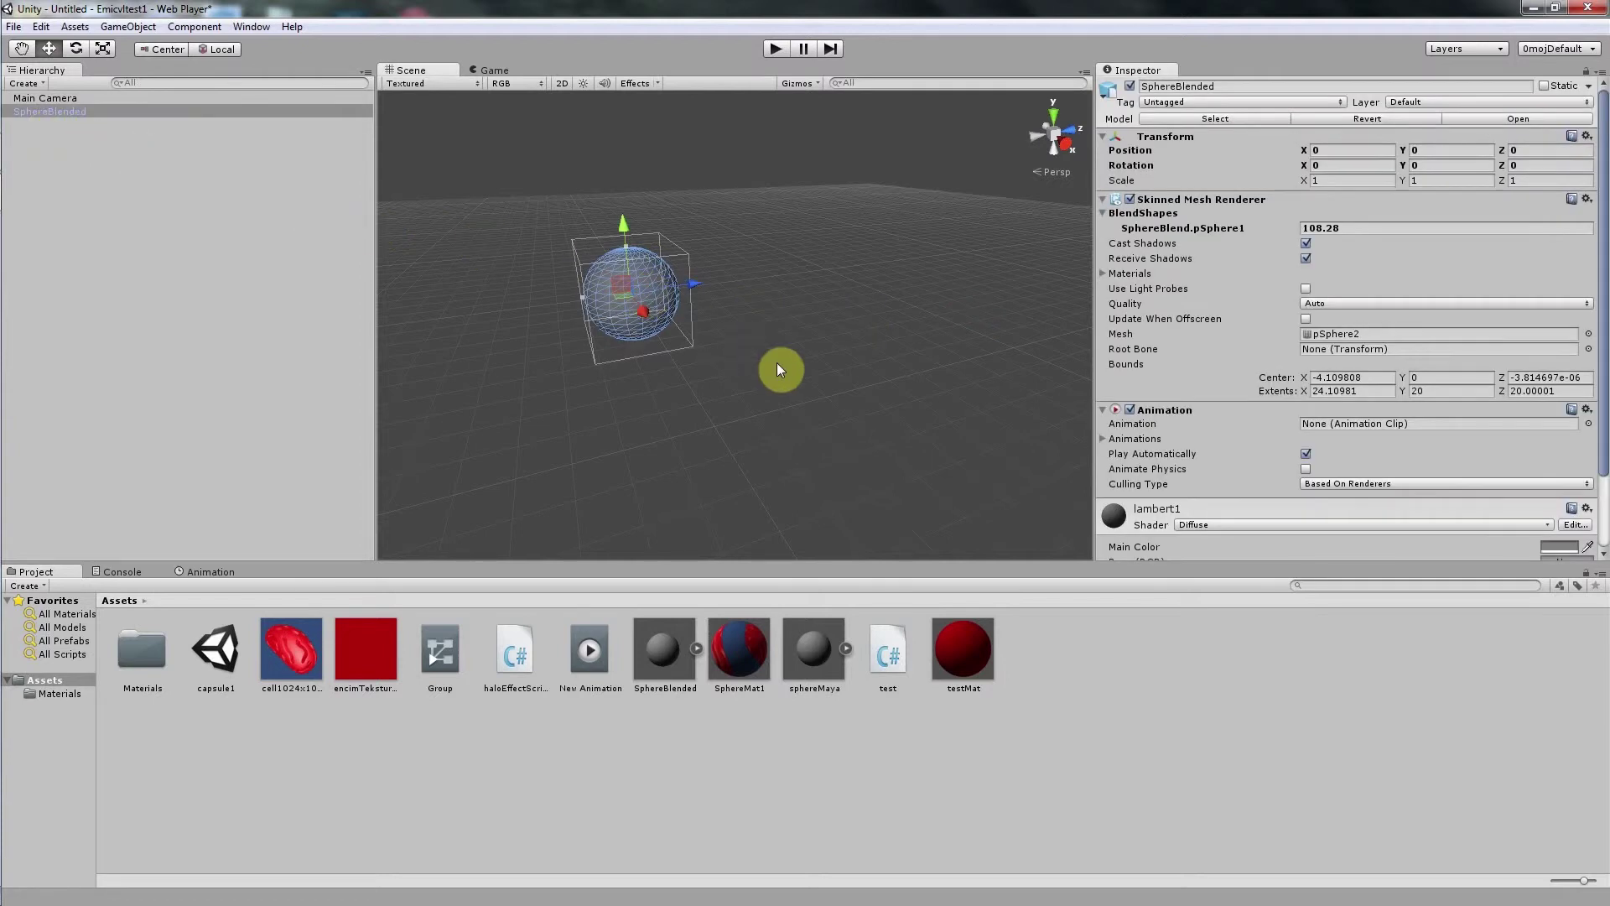
# - View the sphere from its other side and set the SphereBlend.pSphere1 weight to 0
pyautogui.keyDown('alt'); pyautogui.moveTo(776, 363); pyautogui.dragTo(199, 371); pyautogui.keyUp('alt')
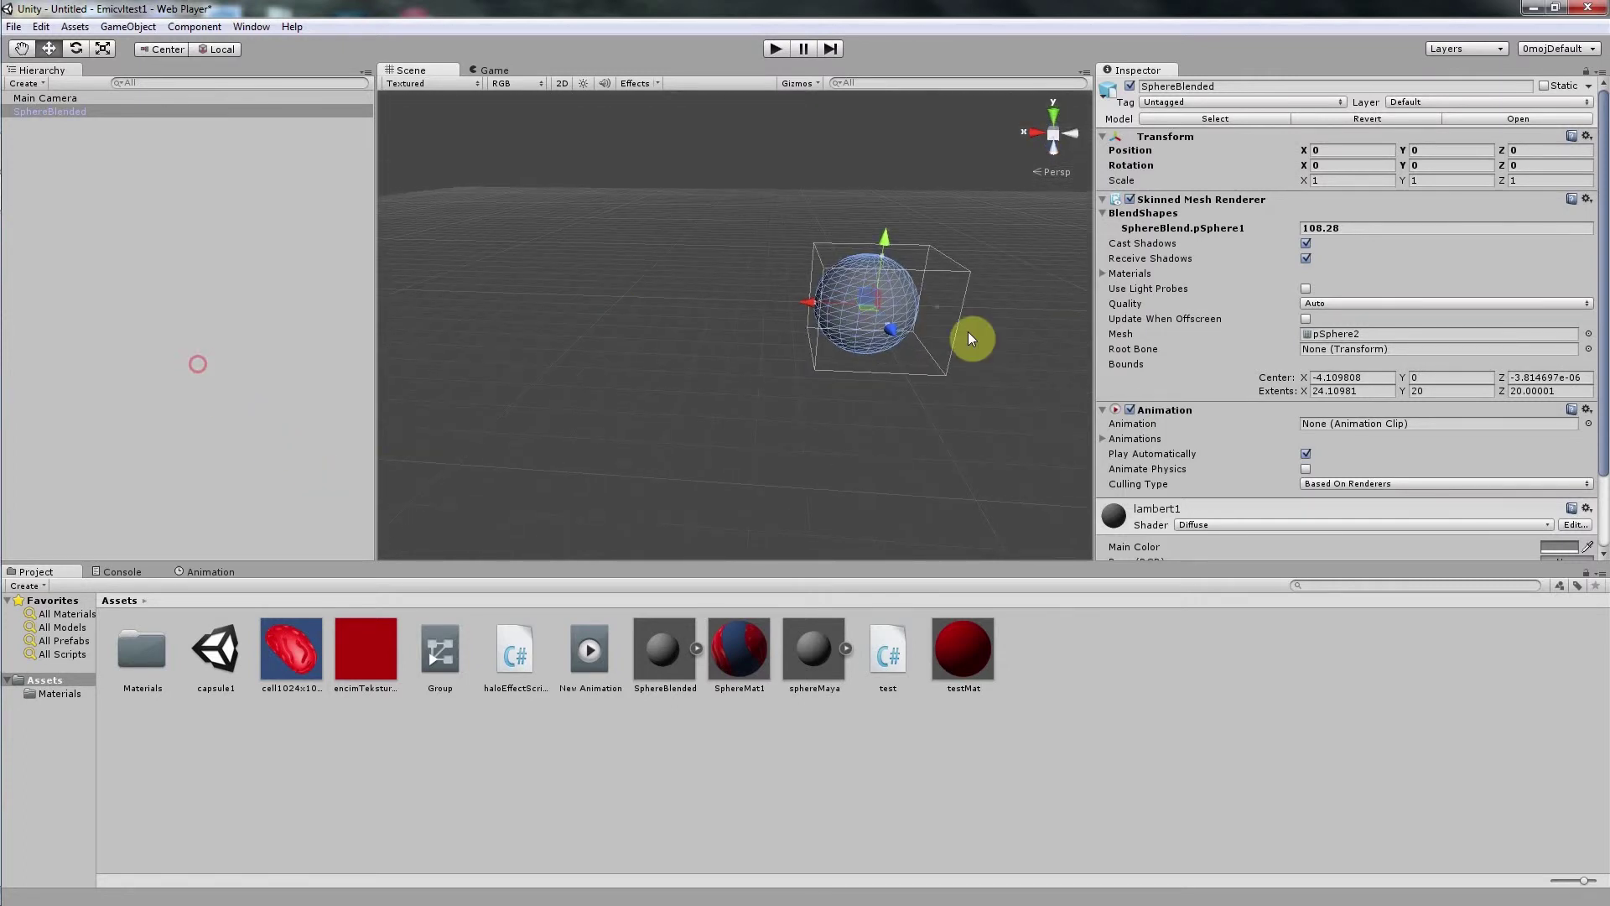
pyautogui.click(1325, 227)
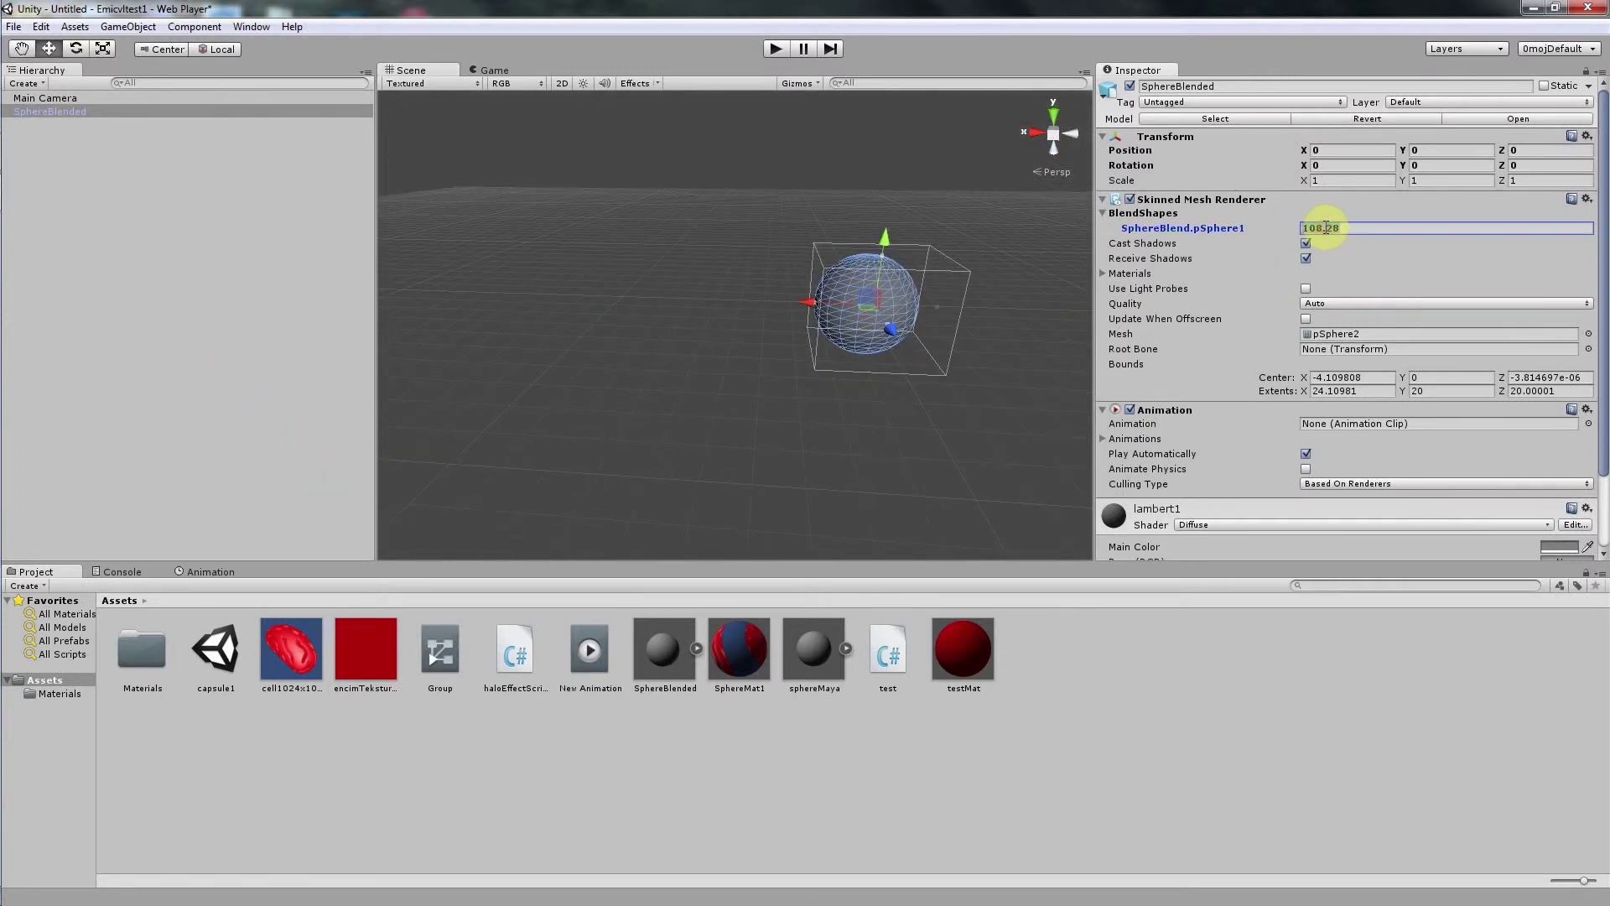
pyautogui.write('0')
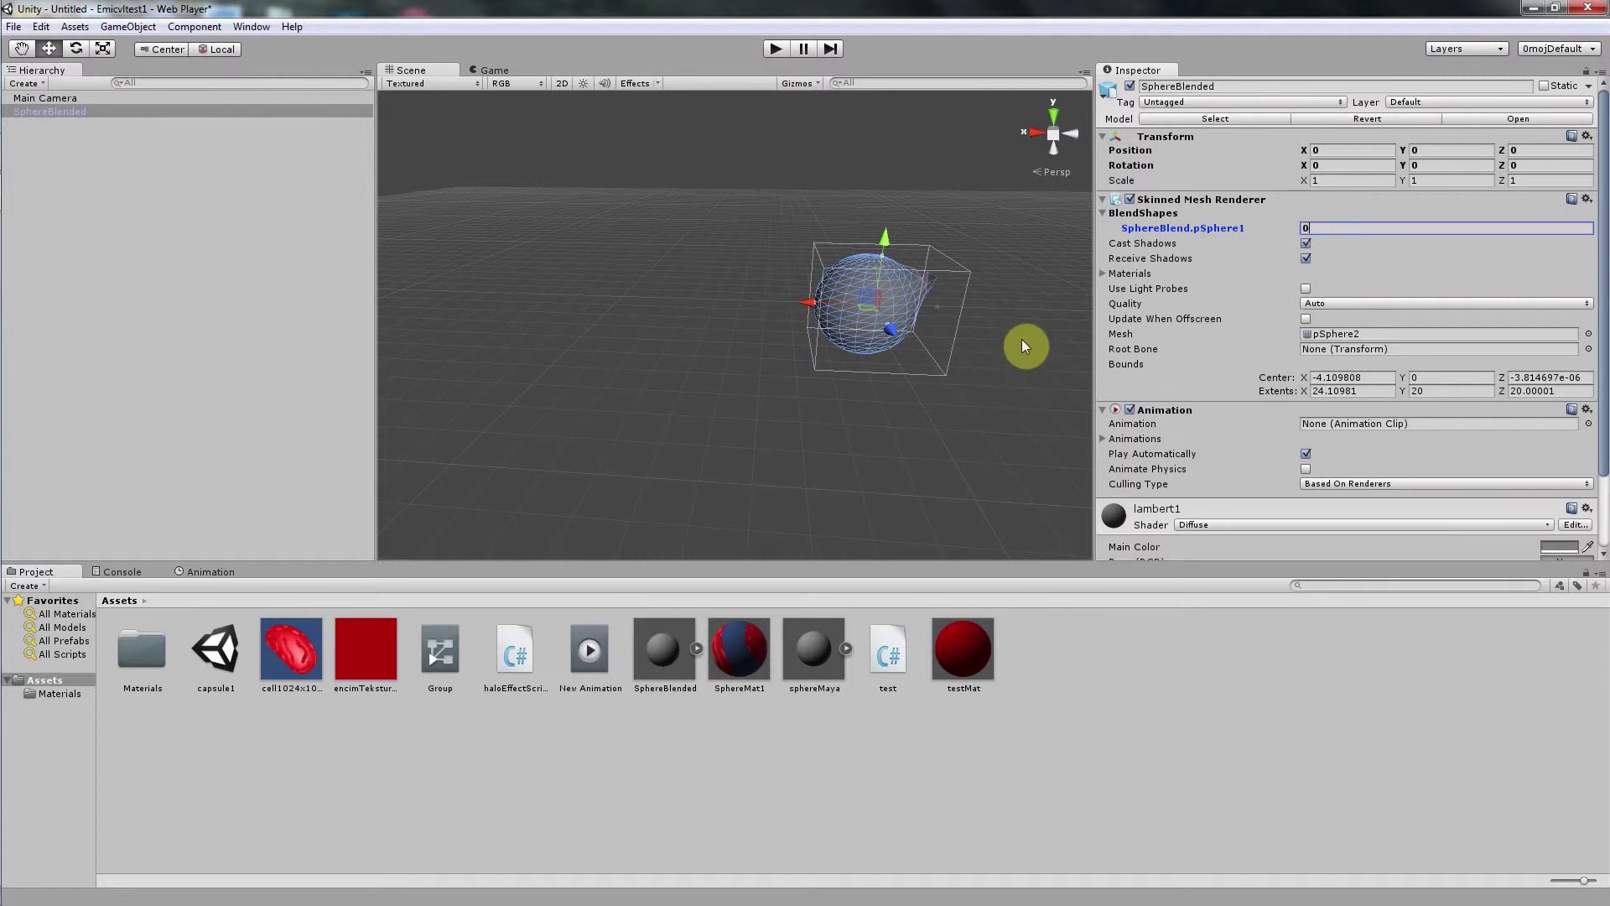
# - Try out the SphereBlend.pSphere1 weight on the sphere's spike seen up close, leaving it at about 13.64
pyautogui.keyDown('alt'); pyautogui.moveTo(1021, 339); pyautogui.dragTo(657, 259); pyautogui.keyUp('alt')
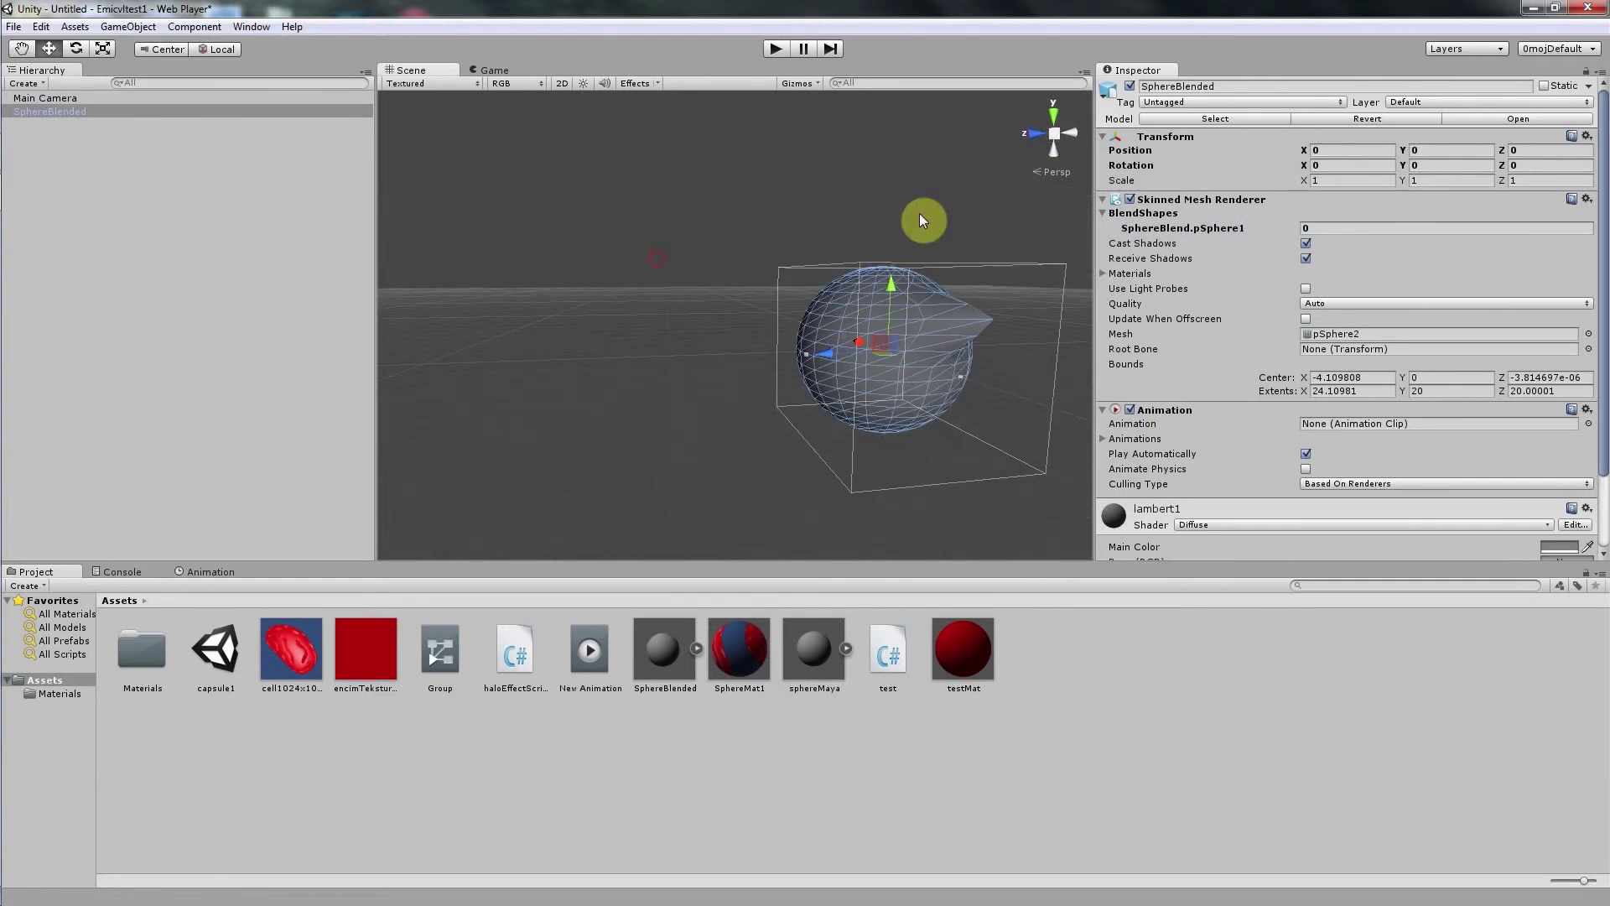
pyautogui.moveTo(1141, 232); pyautogui.dragTo(1522, 375)
pyautogui.click(1523, 371)
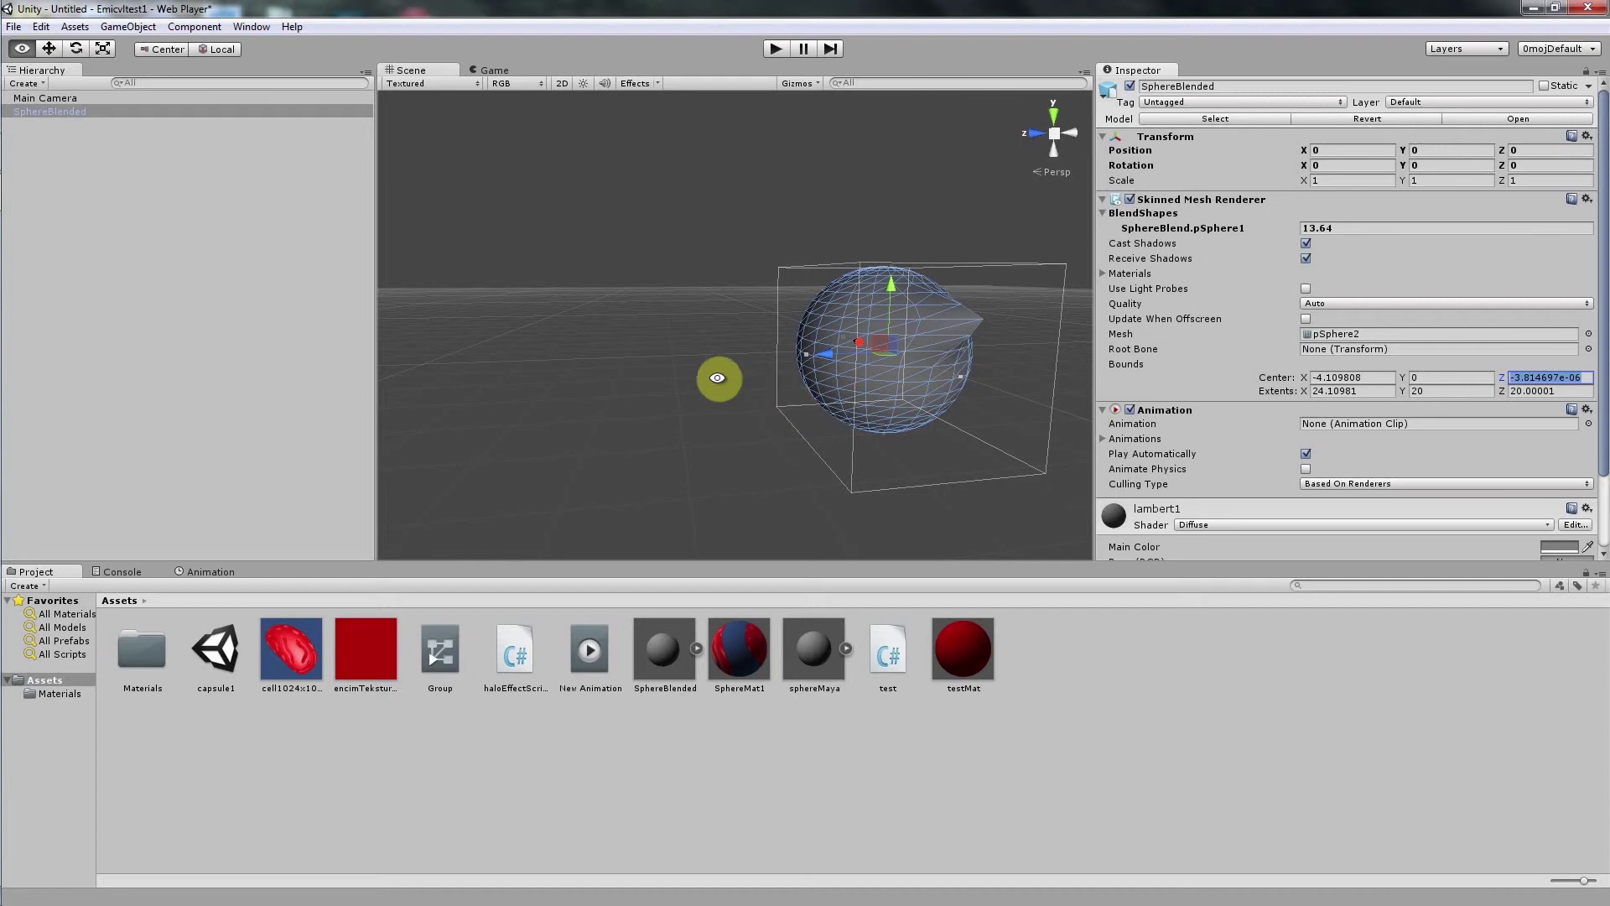
pyautogui.press('alt')
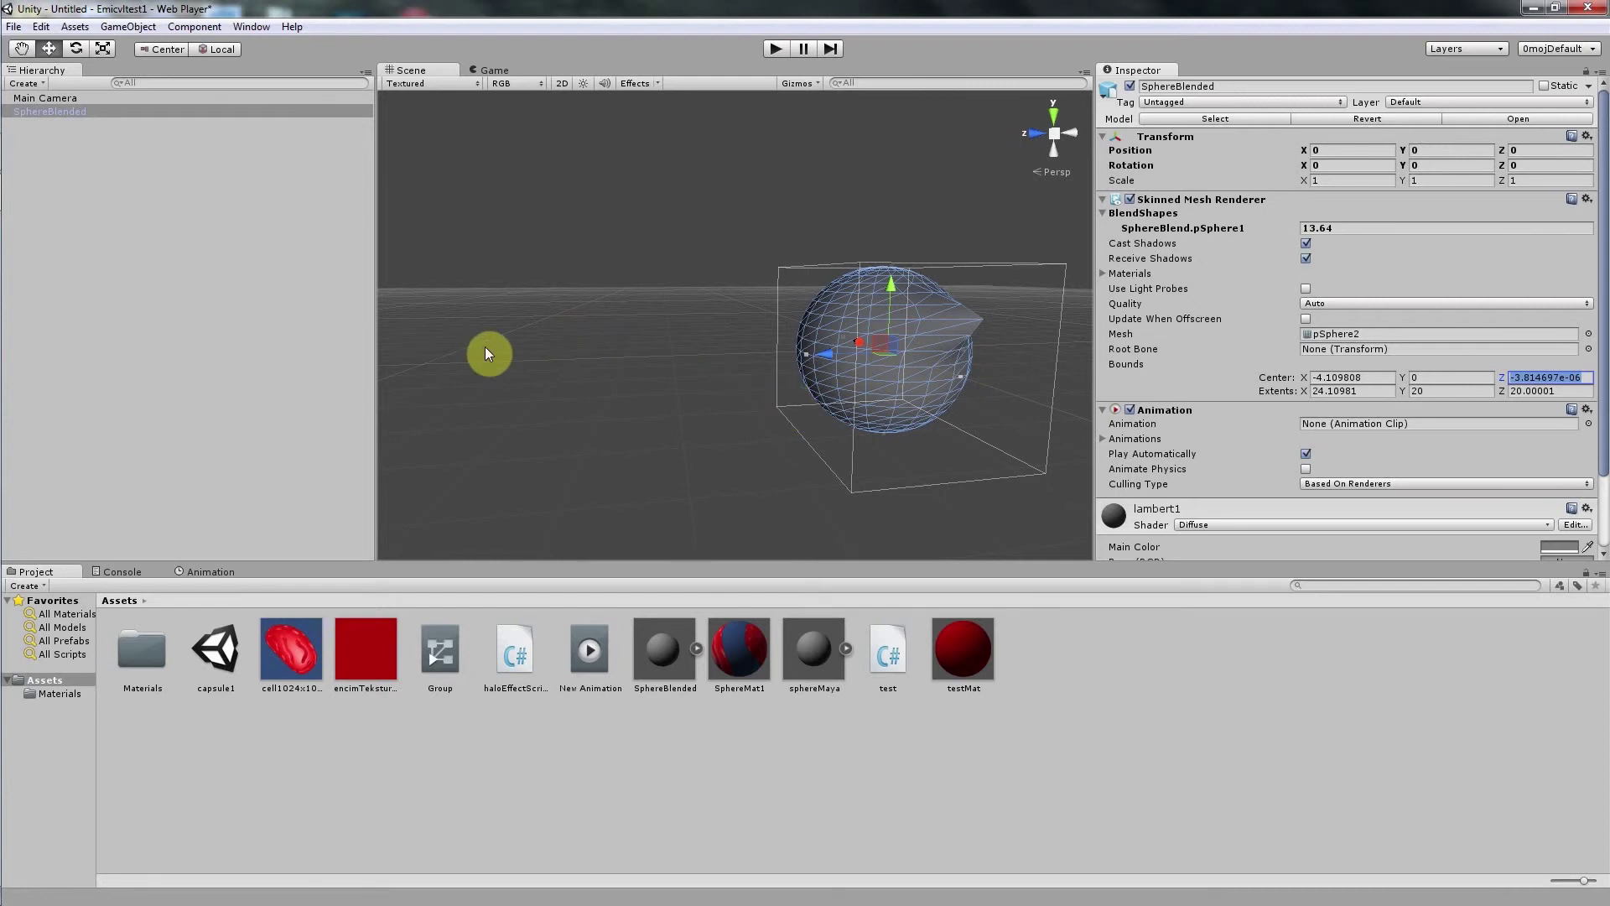
pyautogui.keyDown('alt'); pyautogui.moveTo(485, 346); pyautogui.dragTo(540, 347); pyautogui.keyUp('alt')
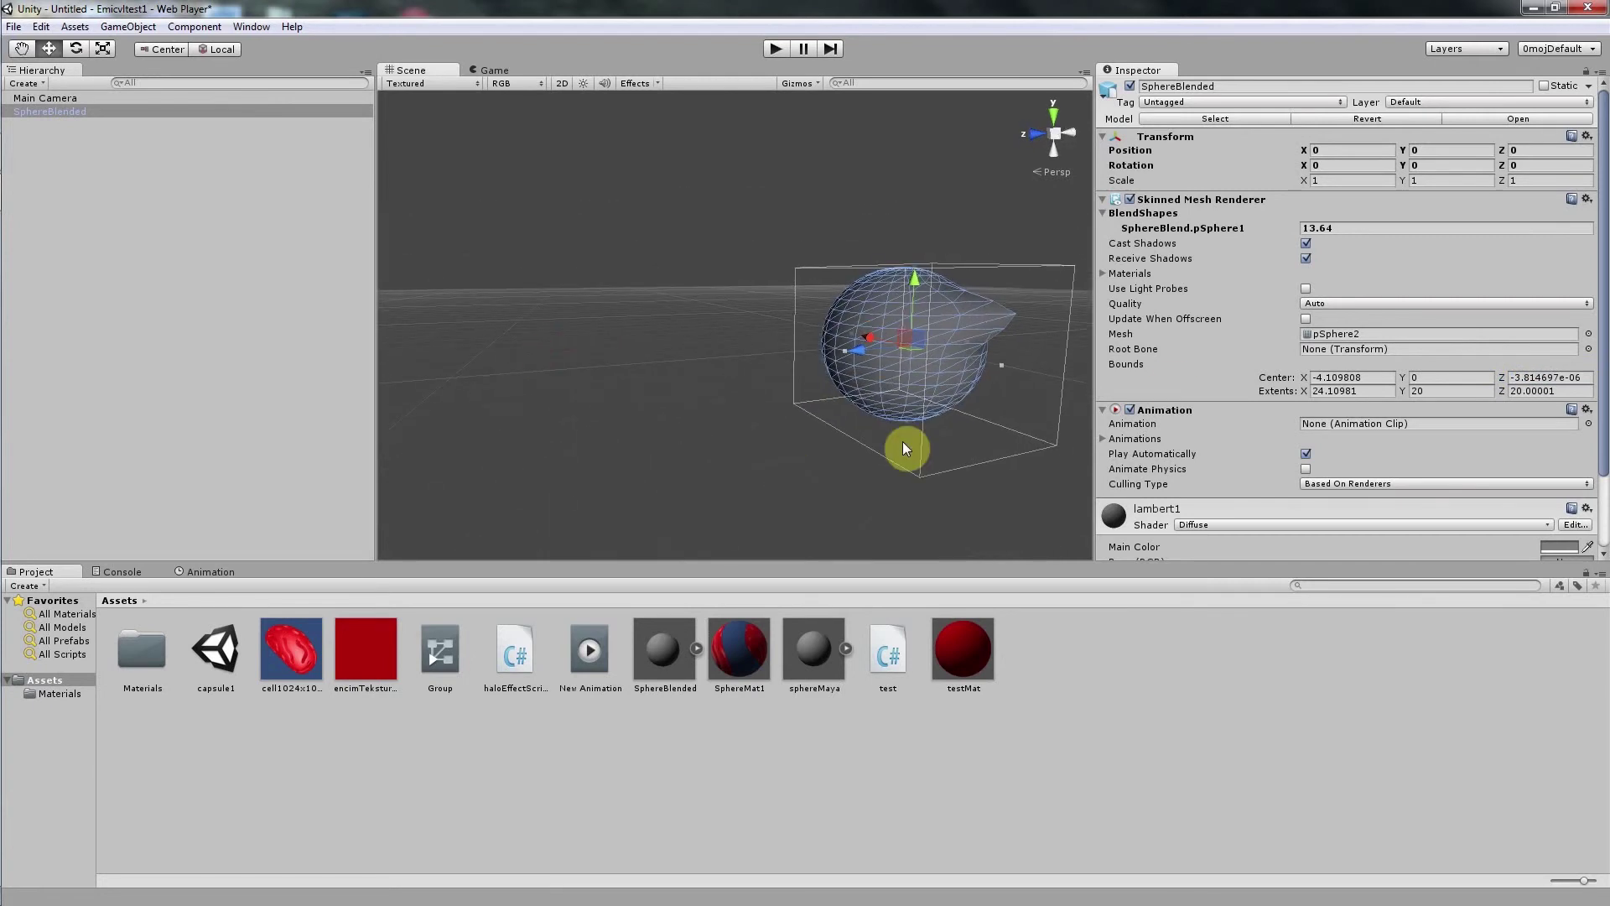